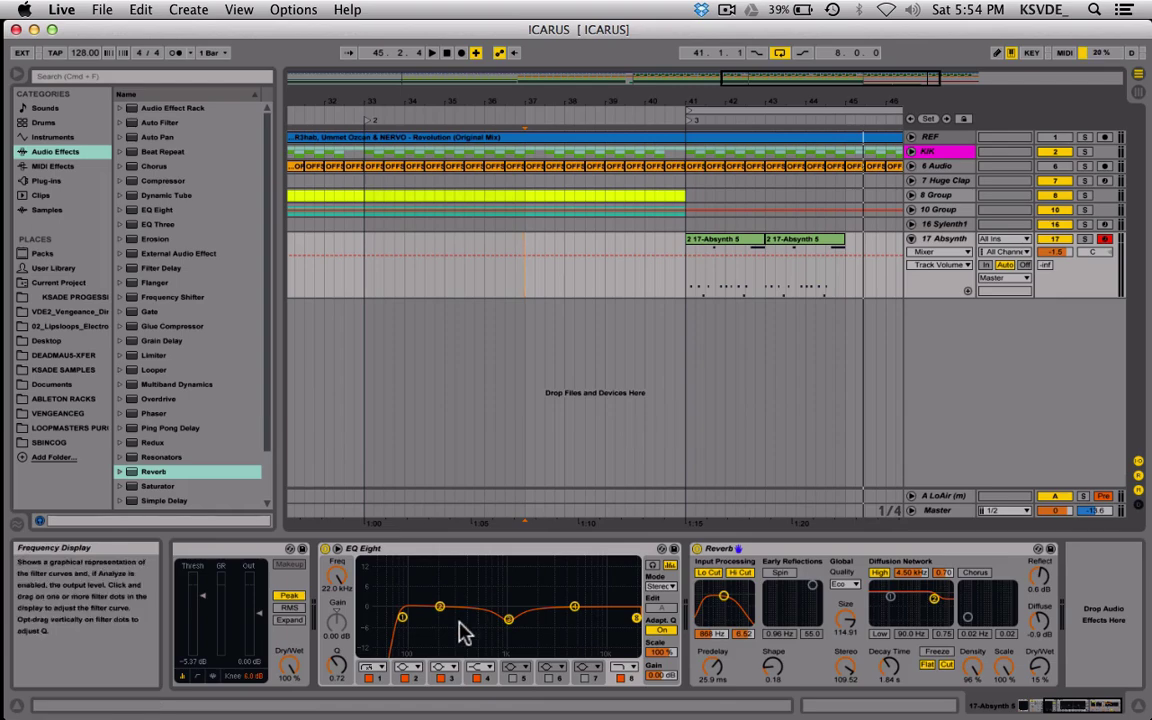
- Look over the Absynth 5 plug-in on the 17 Absynth track, close its window and play the loop from bar 41
scroll(440, 622, left, 5)
click(212, 551)
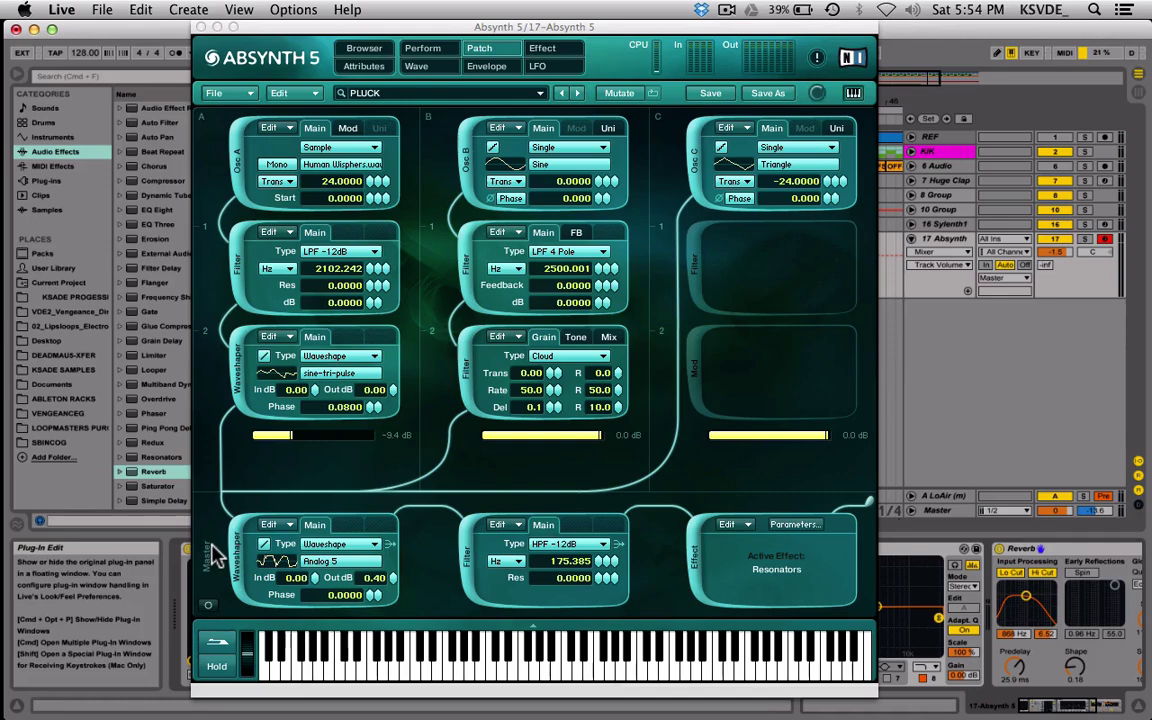
click(201, 27)
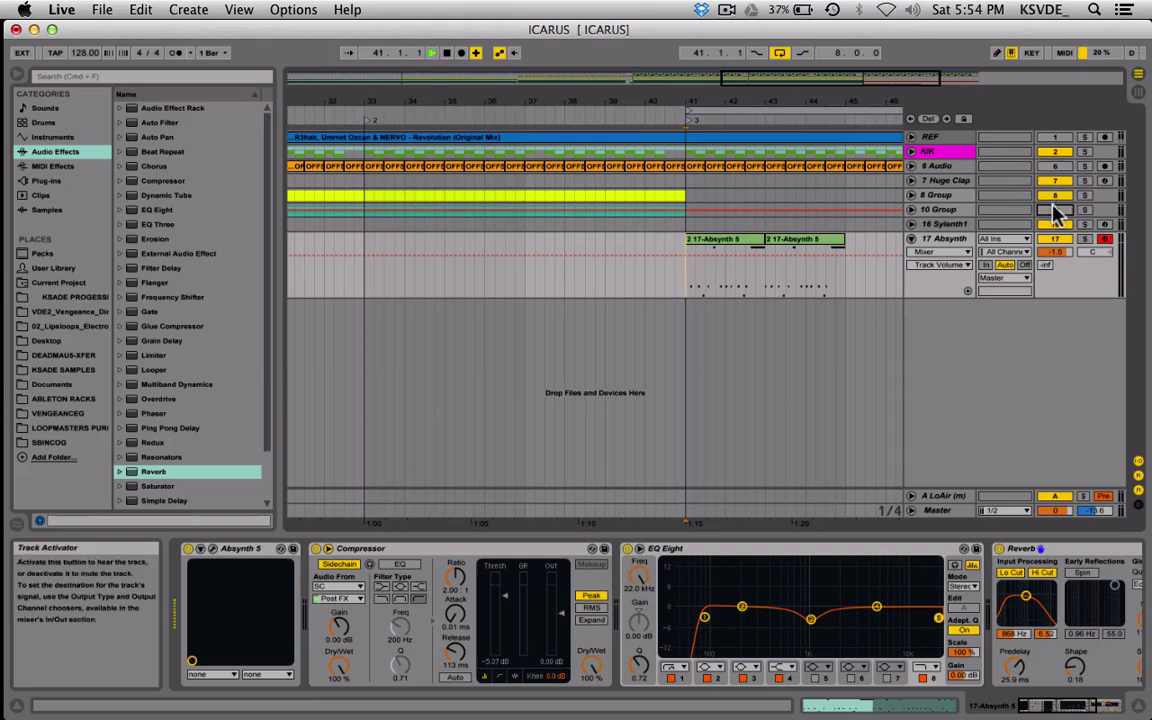
key(space)
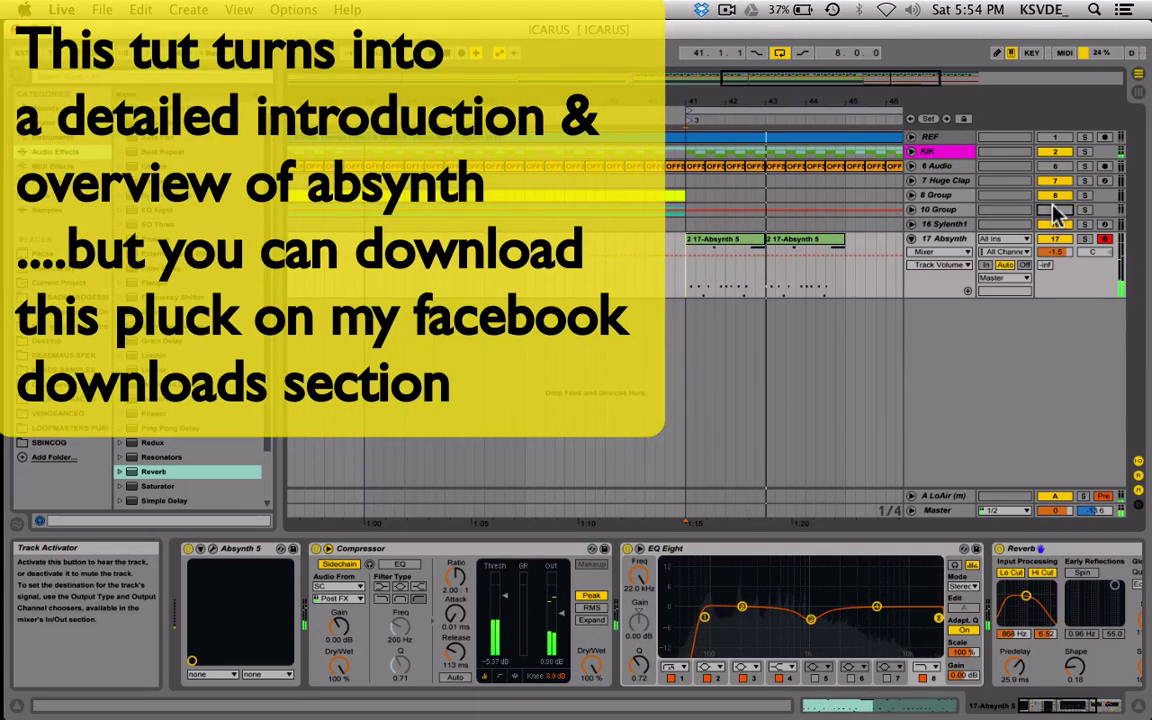
- Examine the 17 Absynth track's first clip and its effects chain of Compressor, EQ Eight and Reverb
click(955, 245)
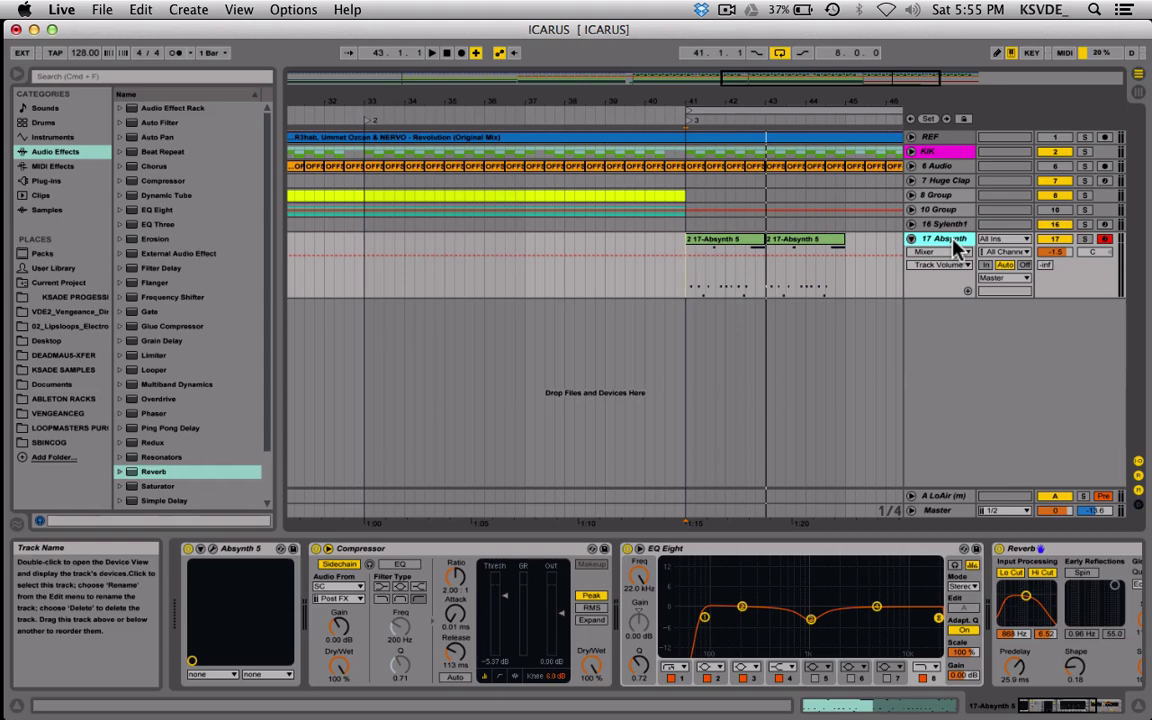
click(707, 244)
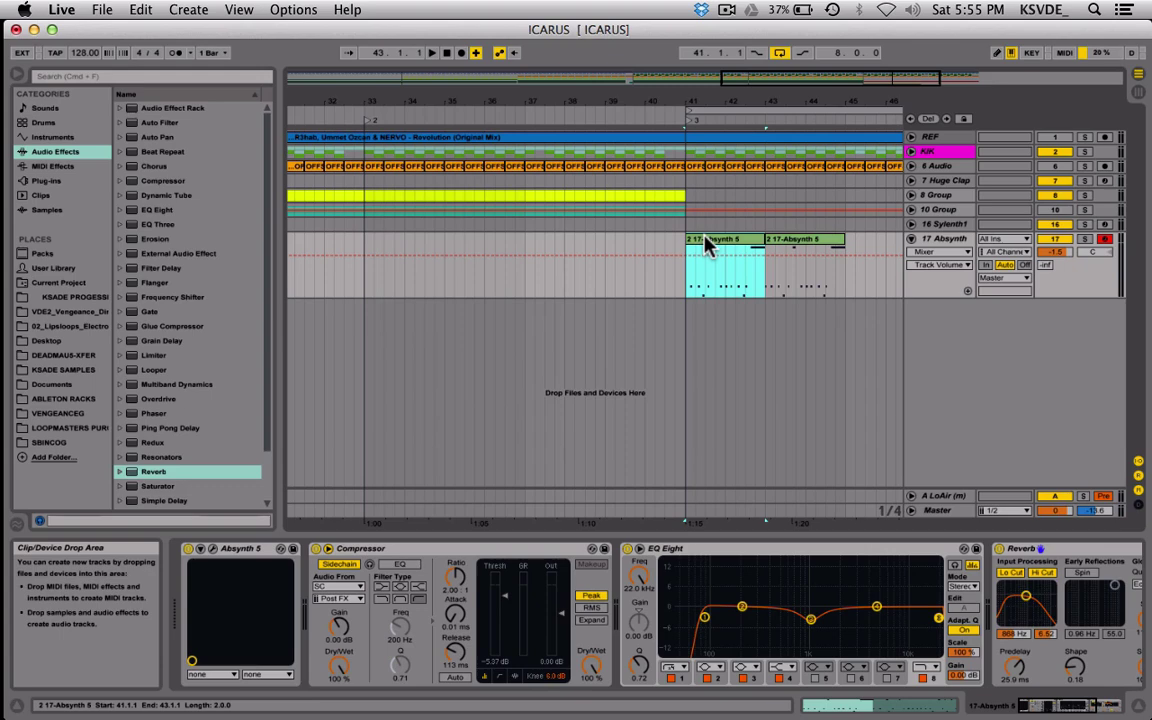
click(728, 551)
scroll(726, 560, left, 5)
scroll(584, 570, right, 5)
scroll(584, 570, left, 5)
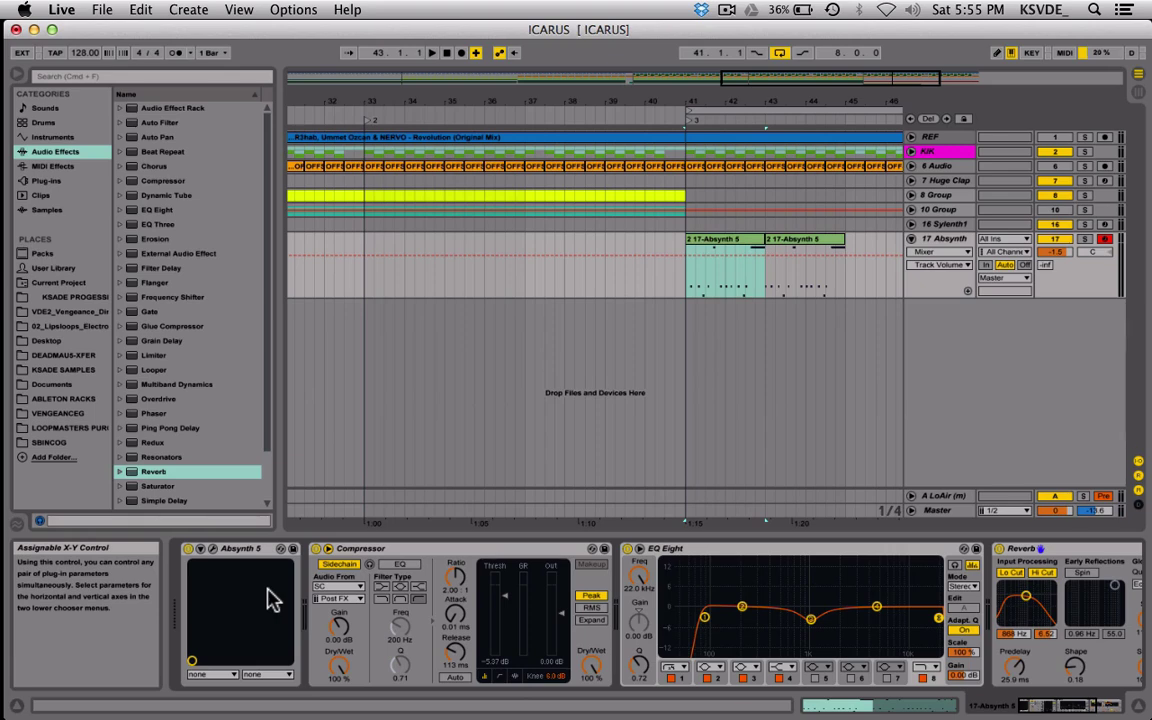
scroll(275, 598, right, 5)
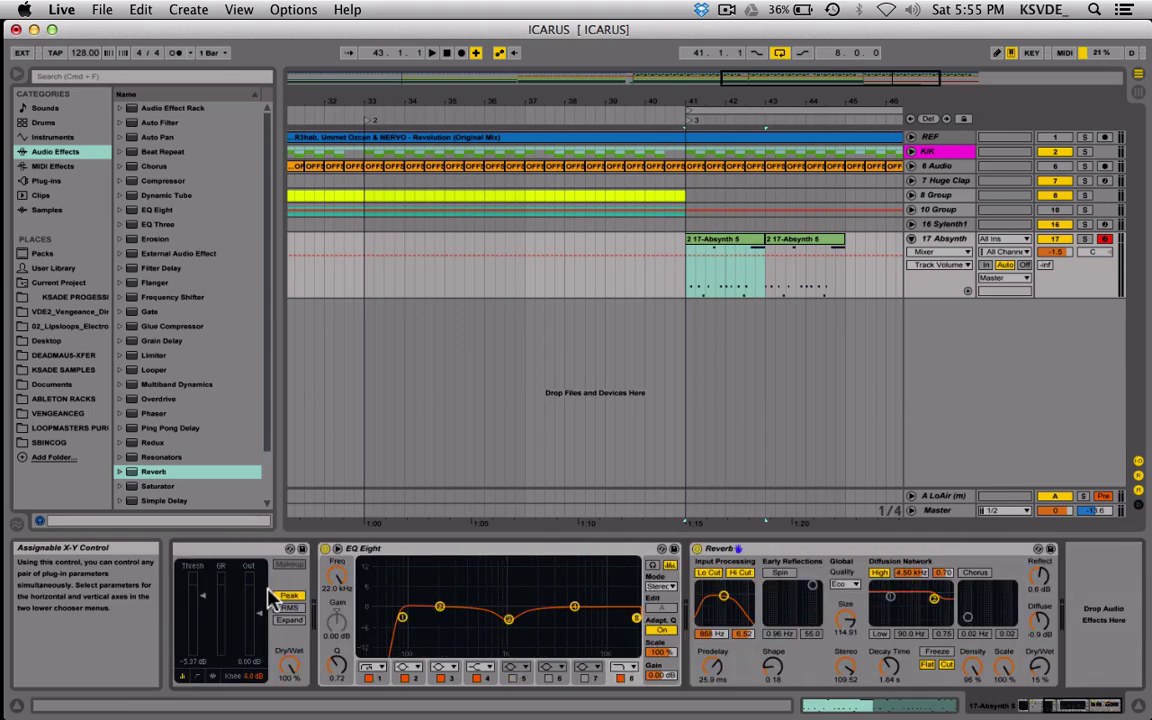
scroll(750, 555, right, 1)
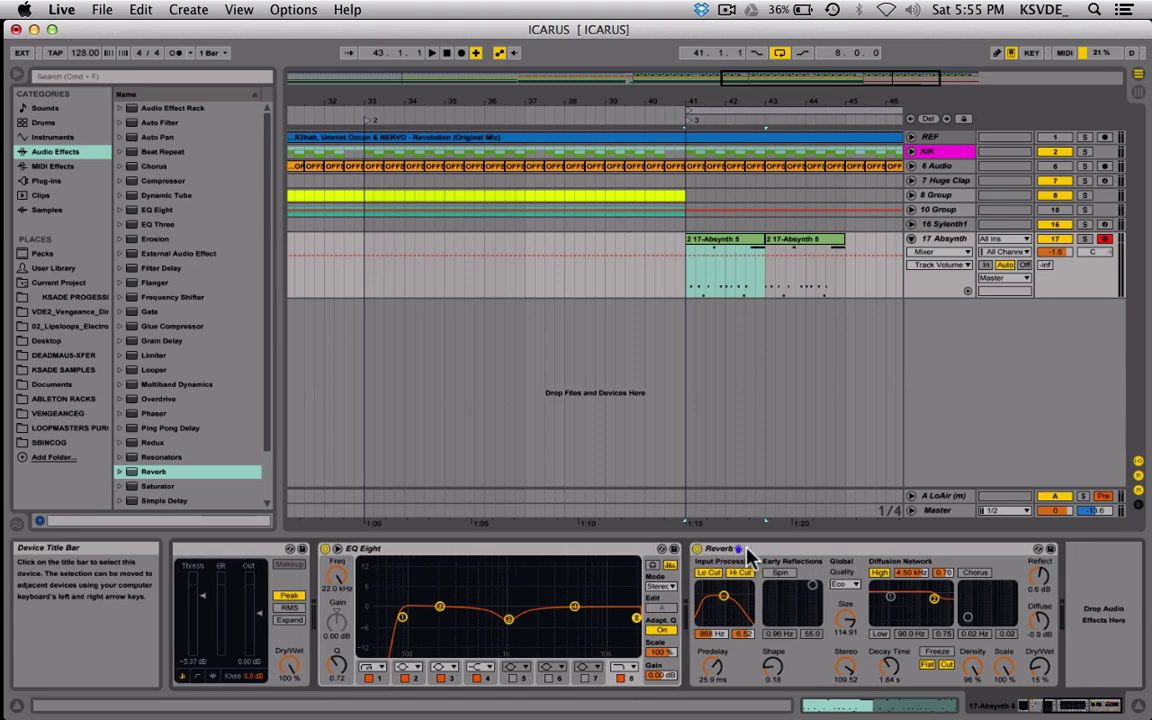
click(799, 547)
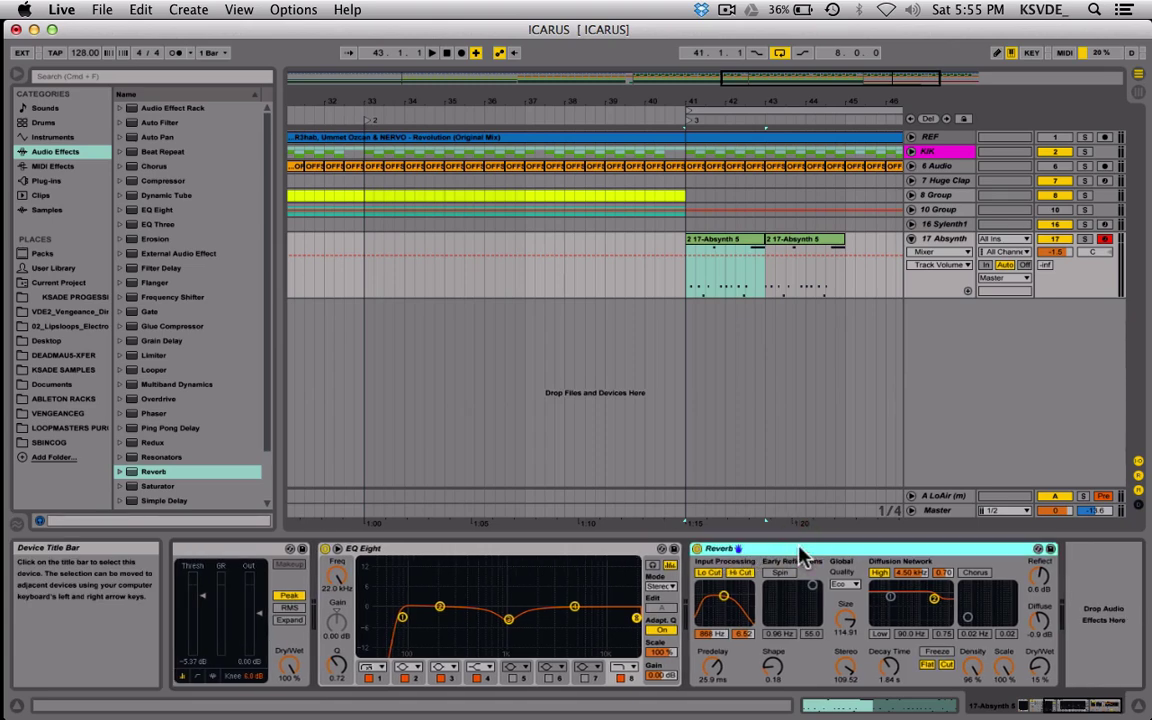
scroll(797, 552, left, 6)
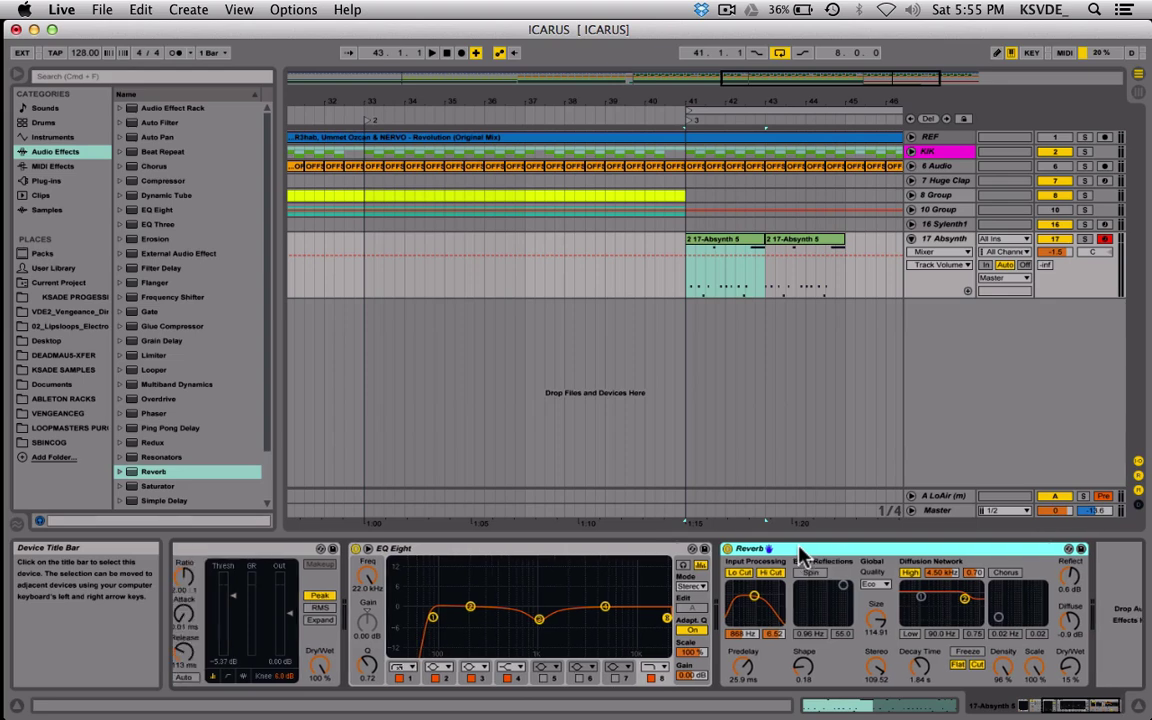
click(650, 550)
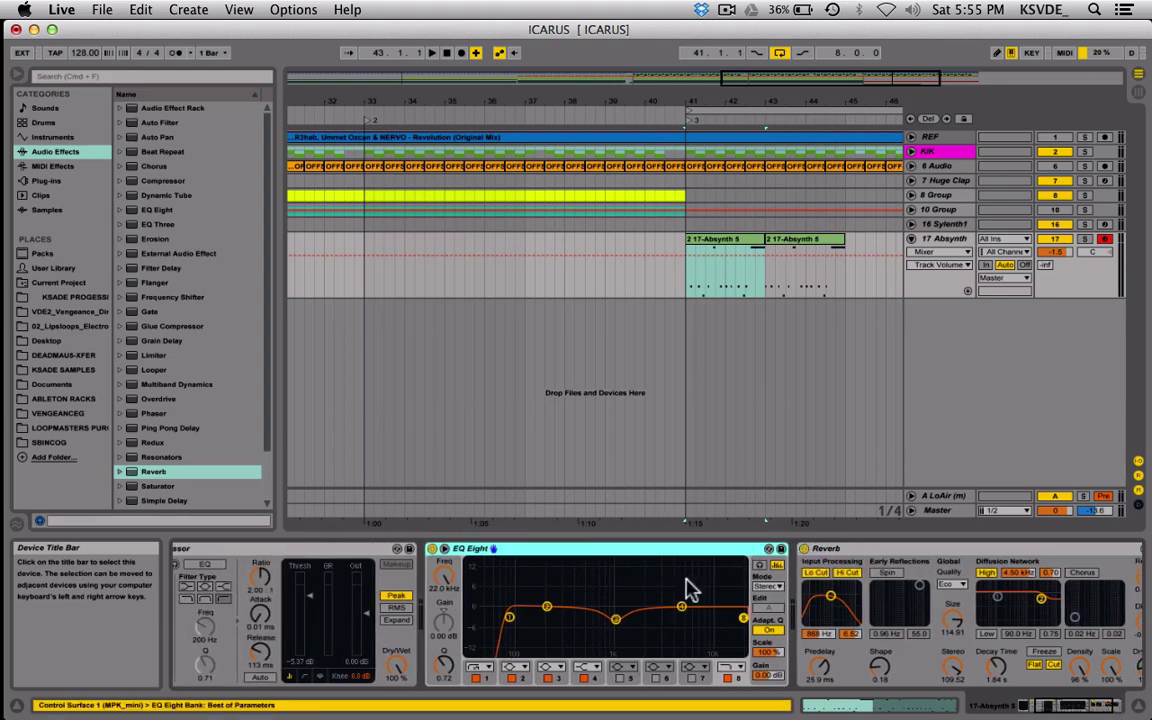
scroll(610, 648, left, 10)
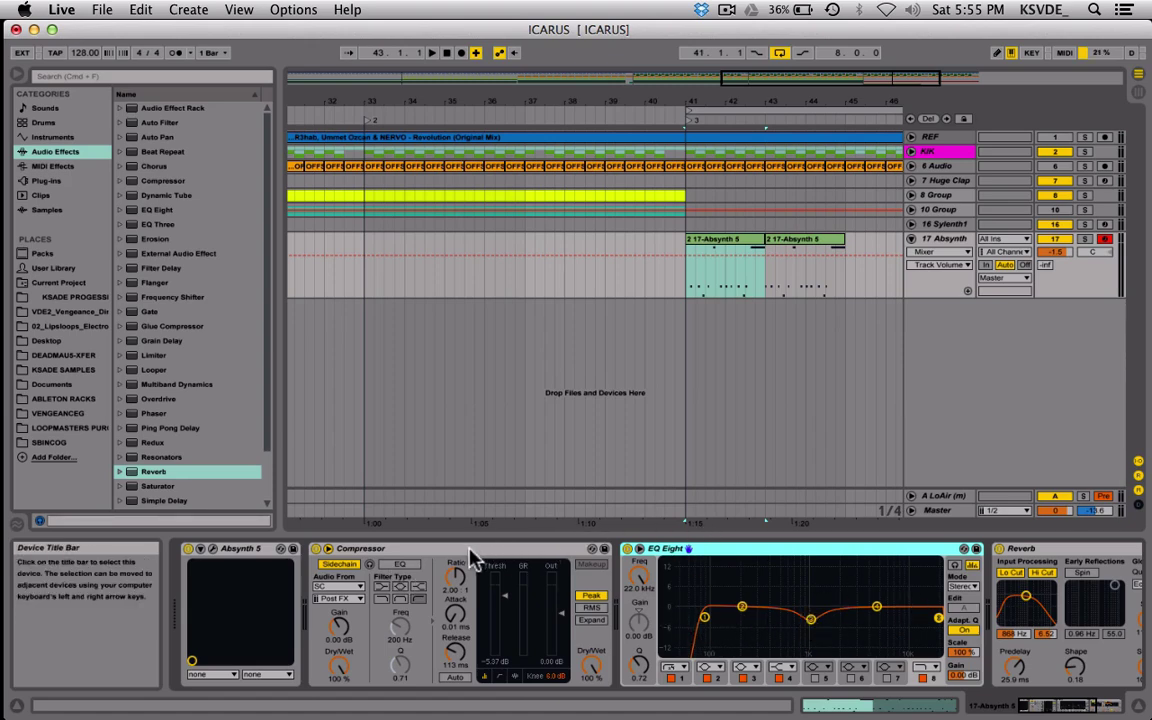
click(388, 553)
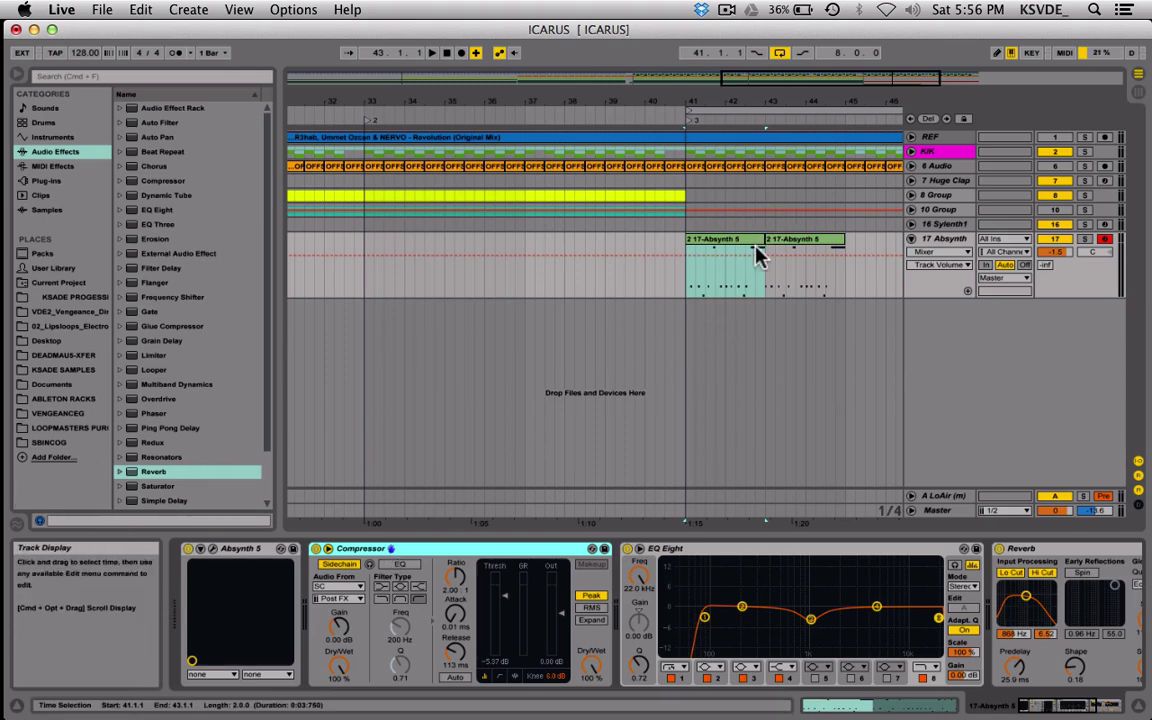
- Solo the 17 Absynth track and listen to it from bar 41
click(687, 290)
click(1084, 240)
key(space)
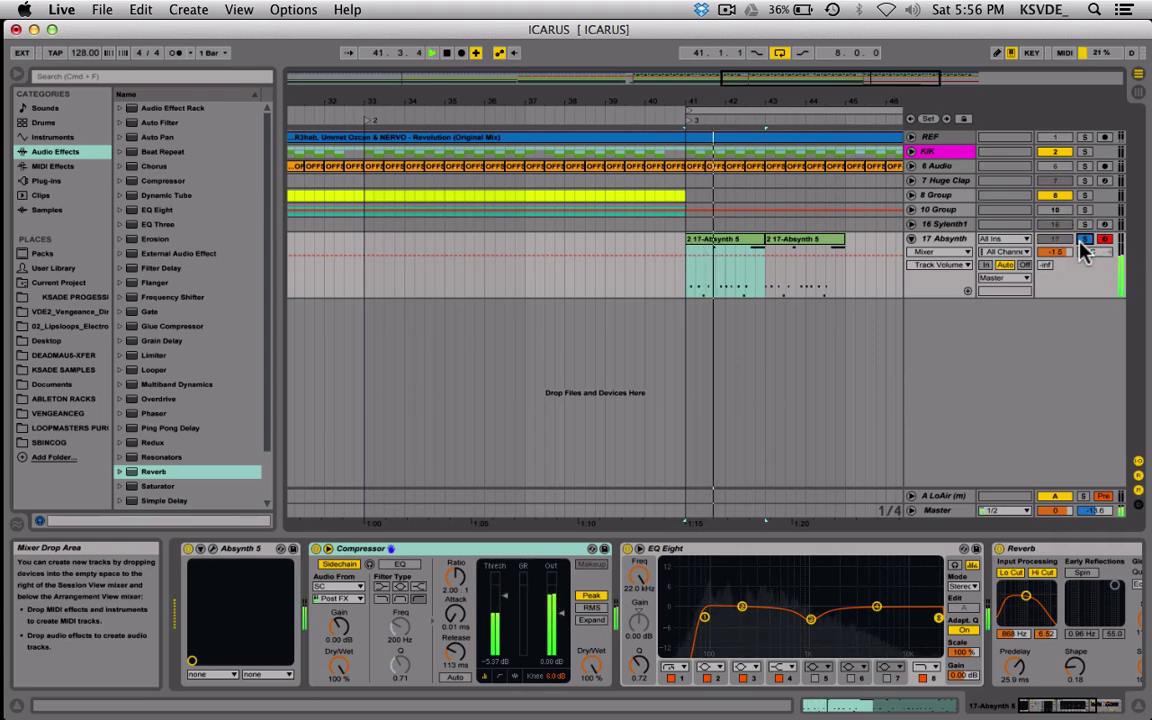
key(space)
- Open the first Absynth clip's MIDI notes, fold the editor to the used notes and play the clip
click(730, 243)
click(730, 243)
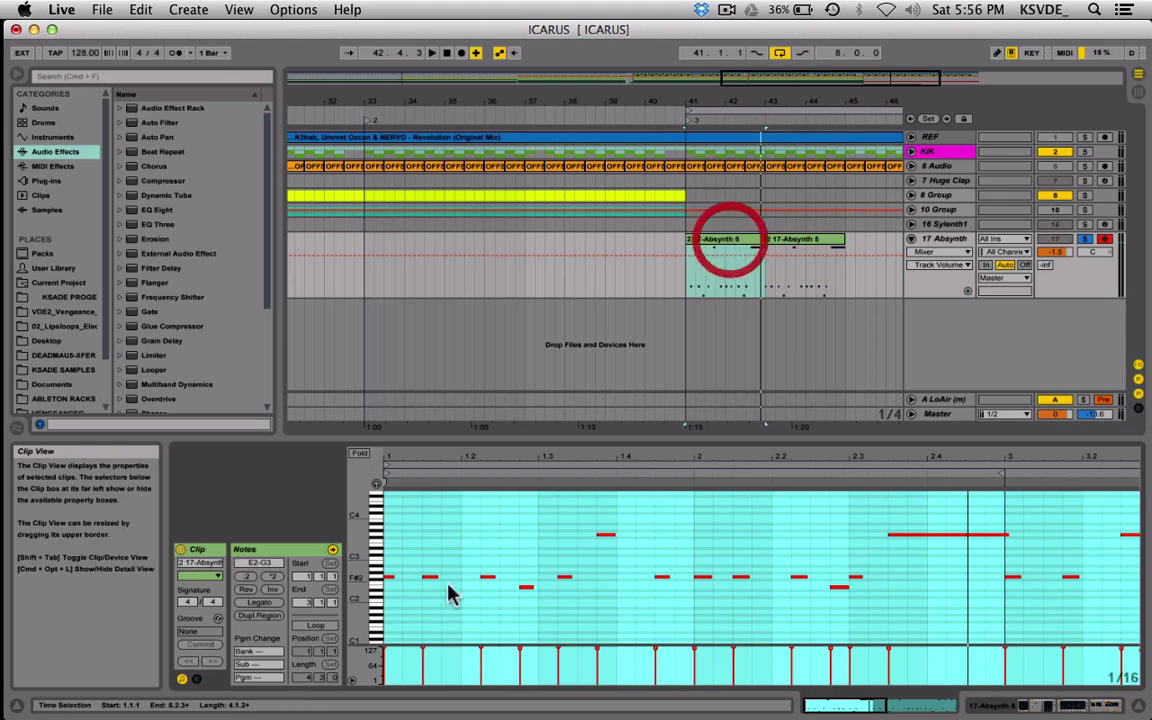
click(358, 454)
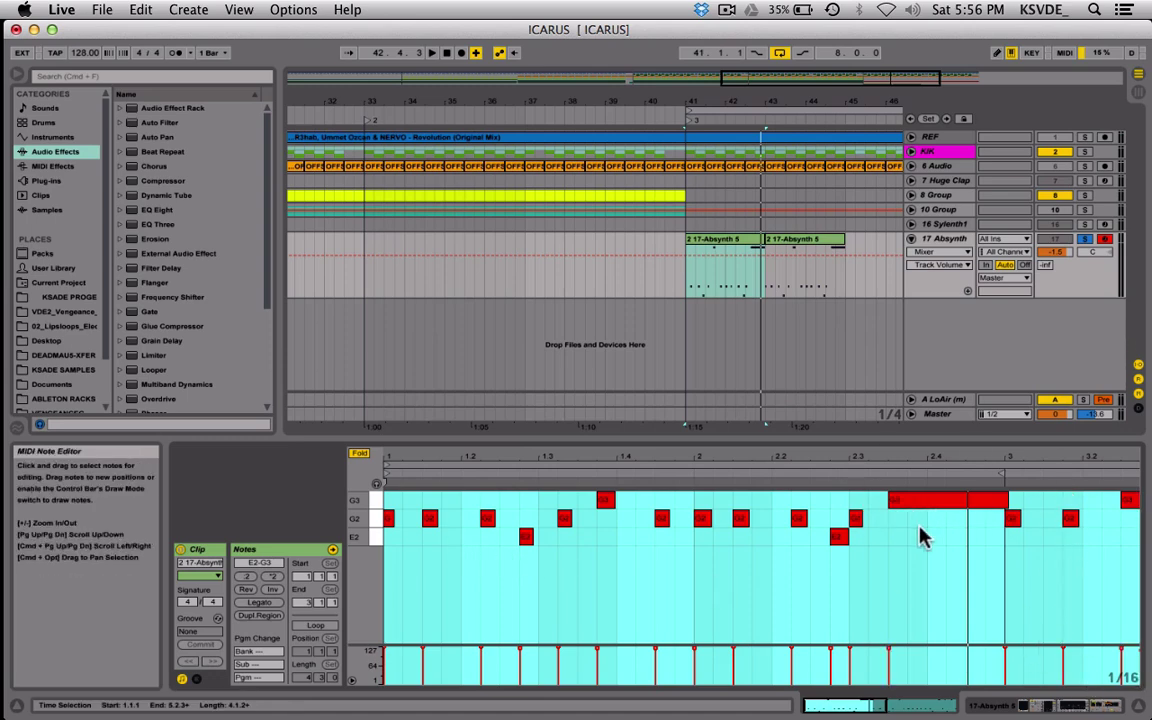
key(space)
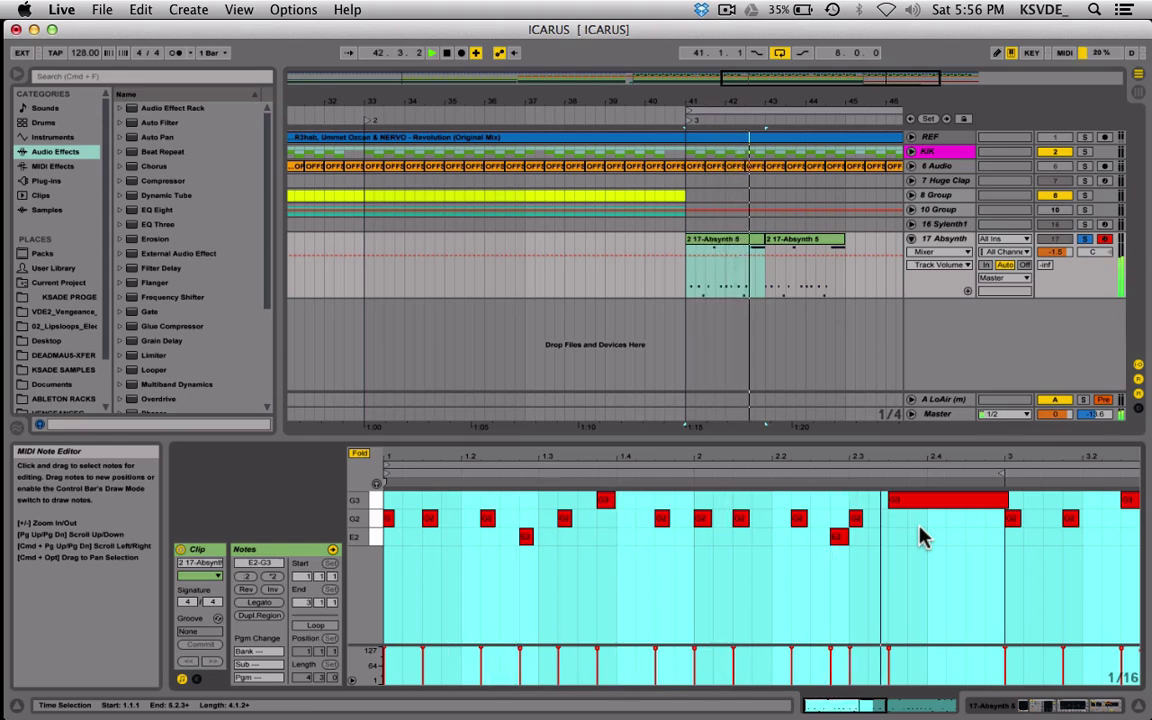
key(space)
- Return to the Absynth track's device chain and open the Absynth 5 plug-in window, moving it slightly lower
click(686, 258)
click(728, 244)
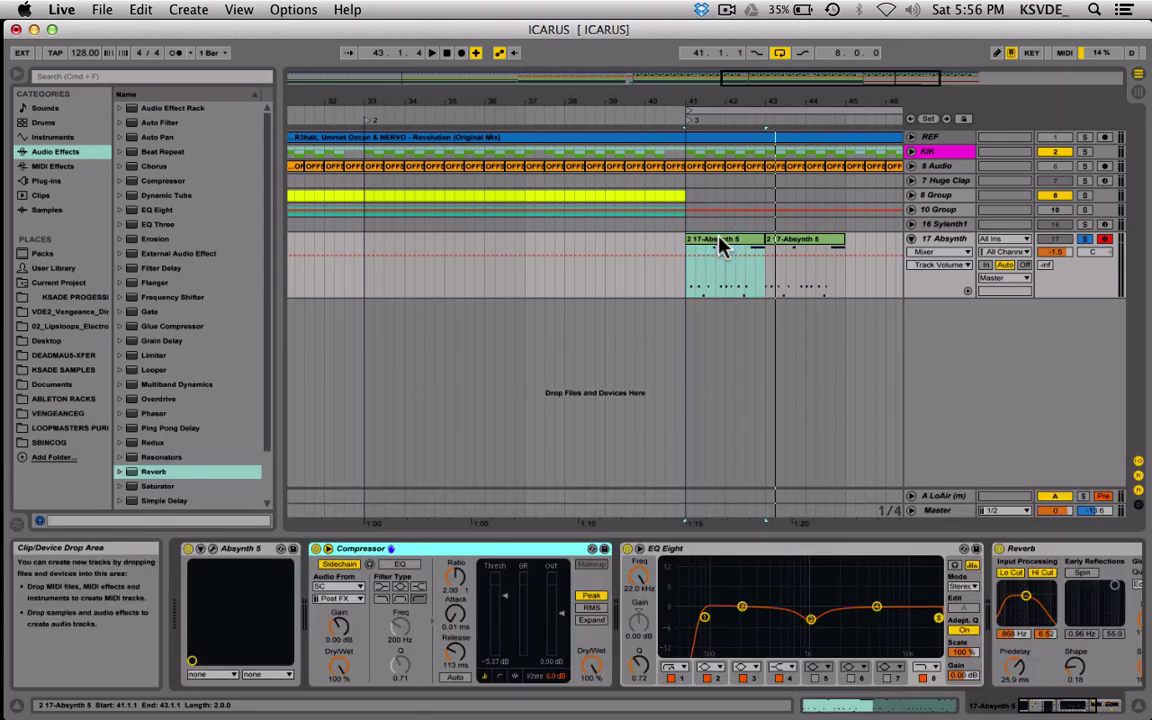
key(shift+Tab)
click(211, 548)
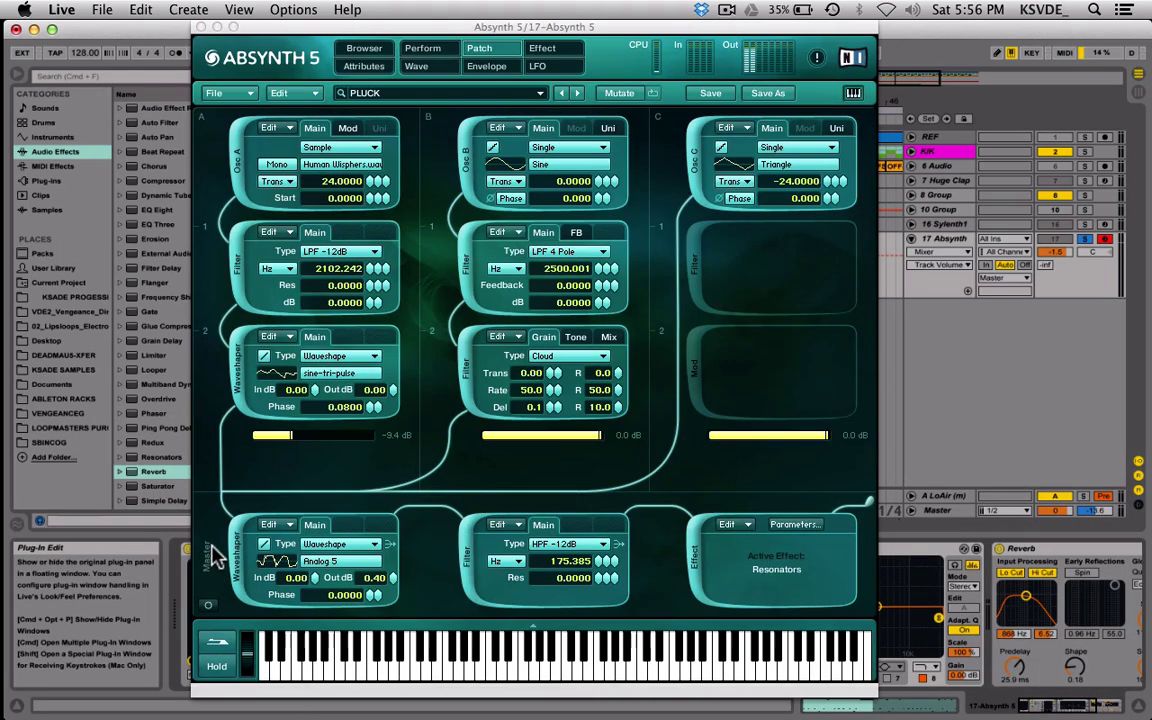
drag(549, 30, 555, 42)
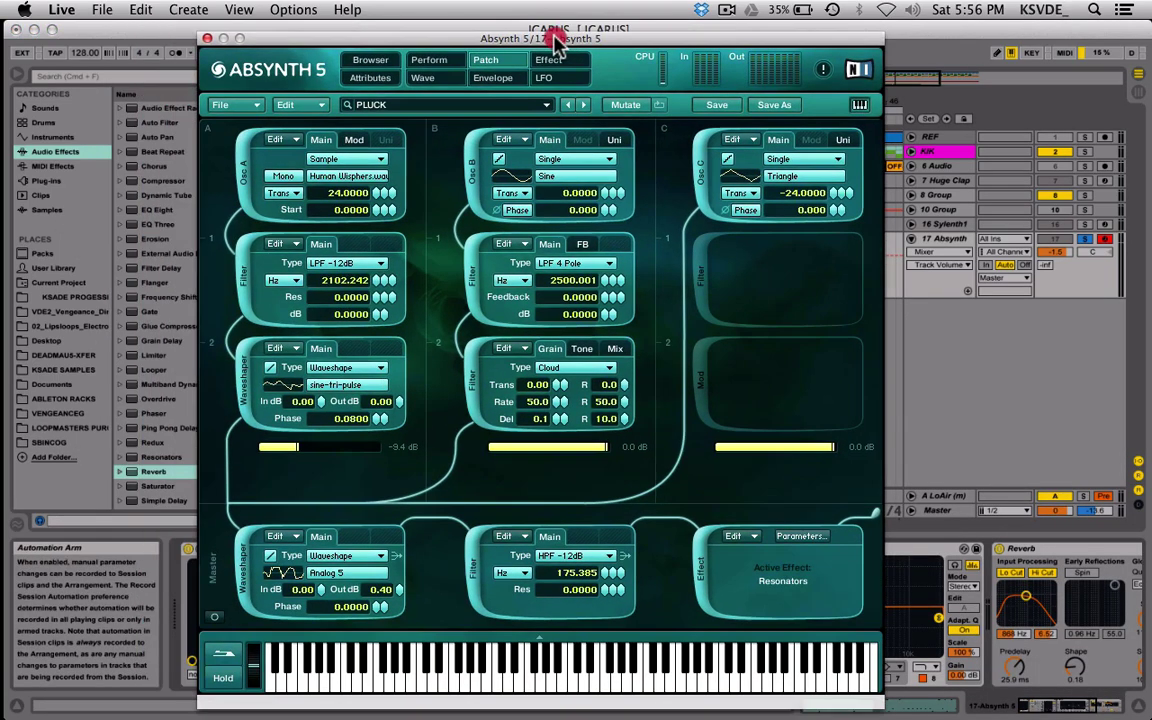
- Duplicate the 17 Absynth track and arm the copy, keeping the copy's Absynth 5 window open
click(954, 238)
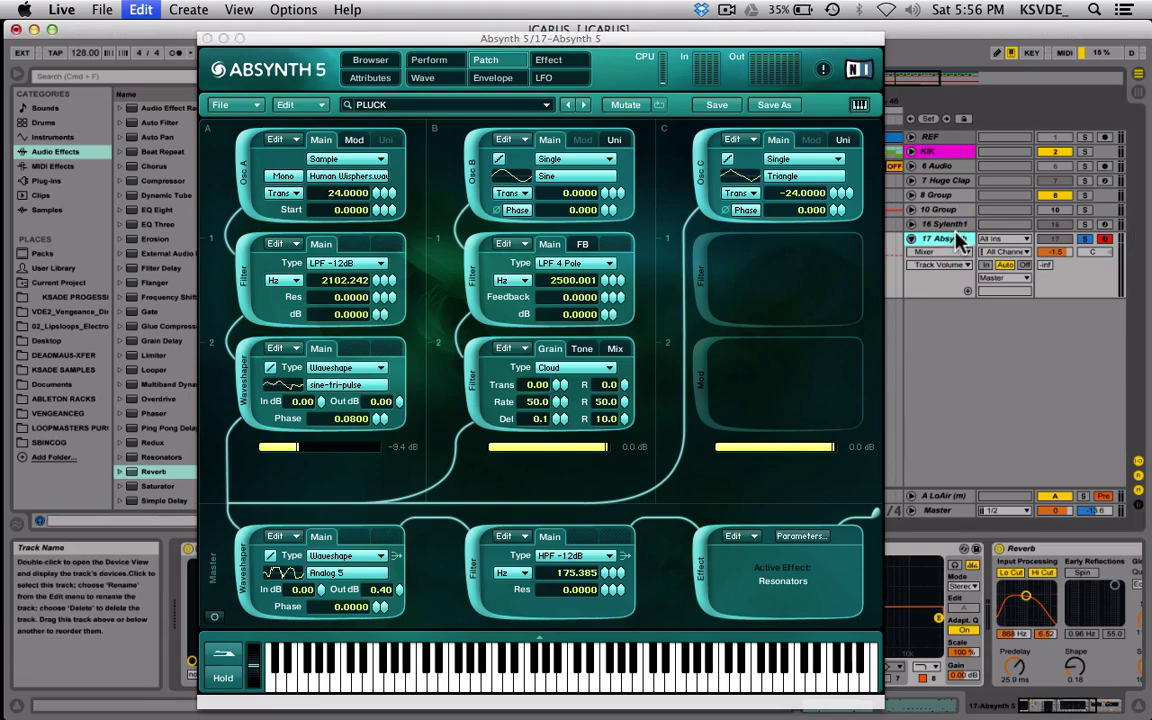
key(super+d)
click(1104, 306)
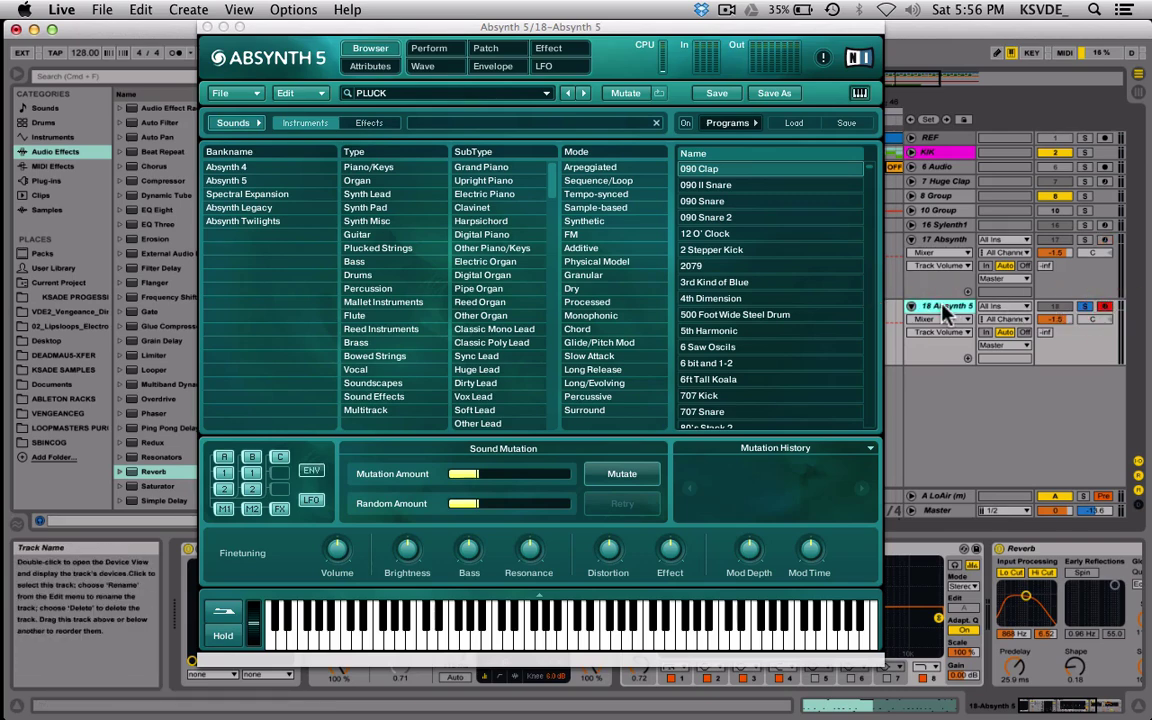
mouse_move(457, 27)
mouse_down()
mouse_move(272, 15)
mouse_move(508, 44)
mouse_move(504, 13)
mouse_move(458, 41)
mouse_move(464, 49)
mouse_up()
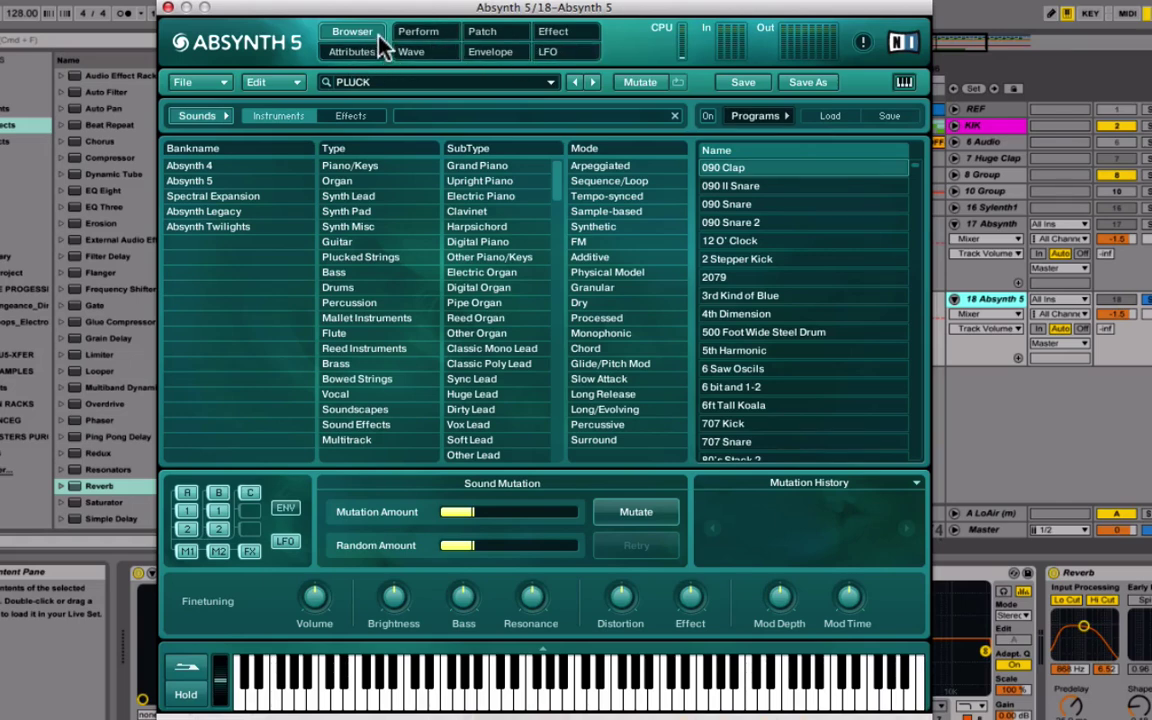
- Try different polyphony values on Absynth's Perform page and bring the Poly setting back to 3
click(434, 36)
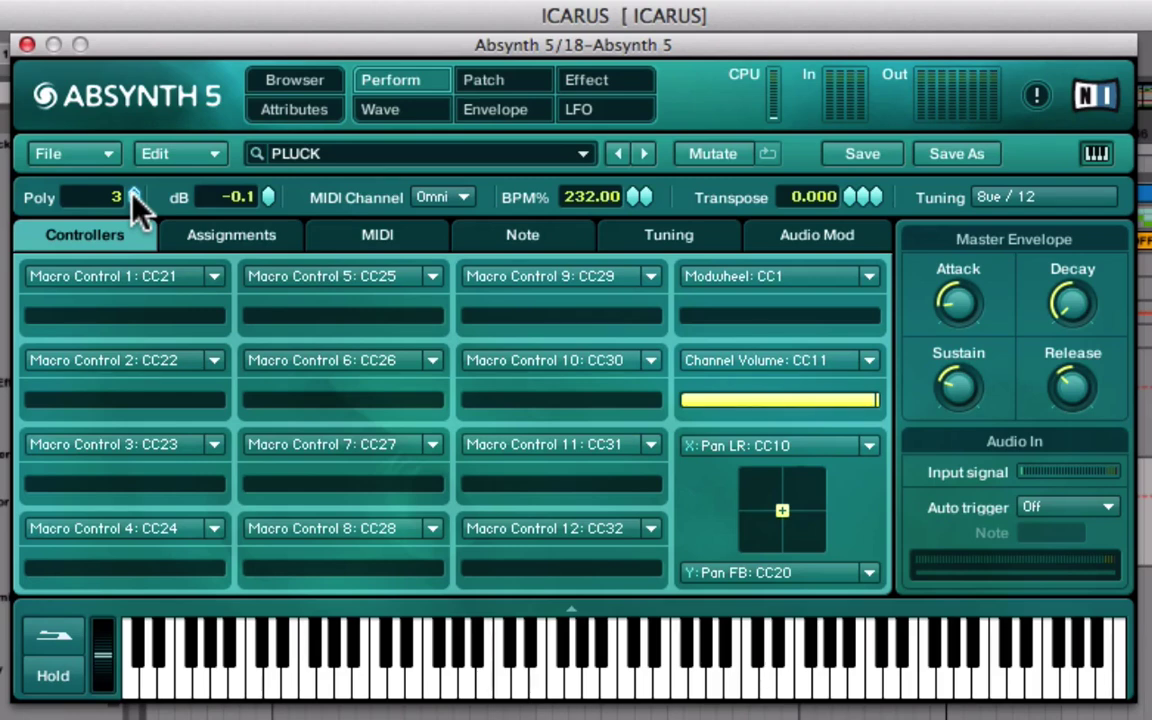
drag(134, 196, 176, 2)
click(134, 197)
drag(134, 197, 128, 420)
drag(134, 204, 140, 194)
- Look through the Perform page's Assignments, MIDI, Note, Tuning and Audio Mod sections
click(252, 240)
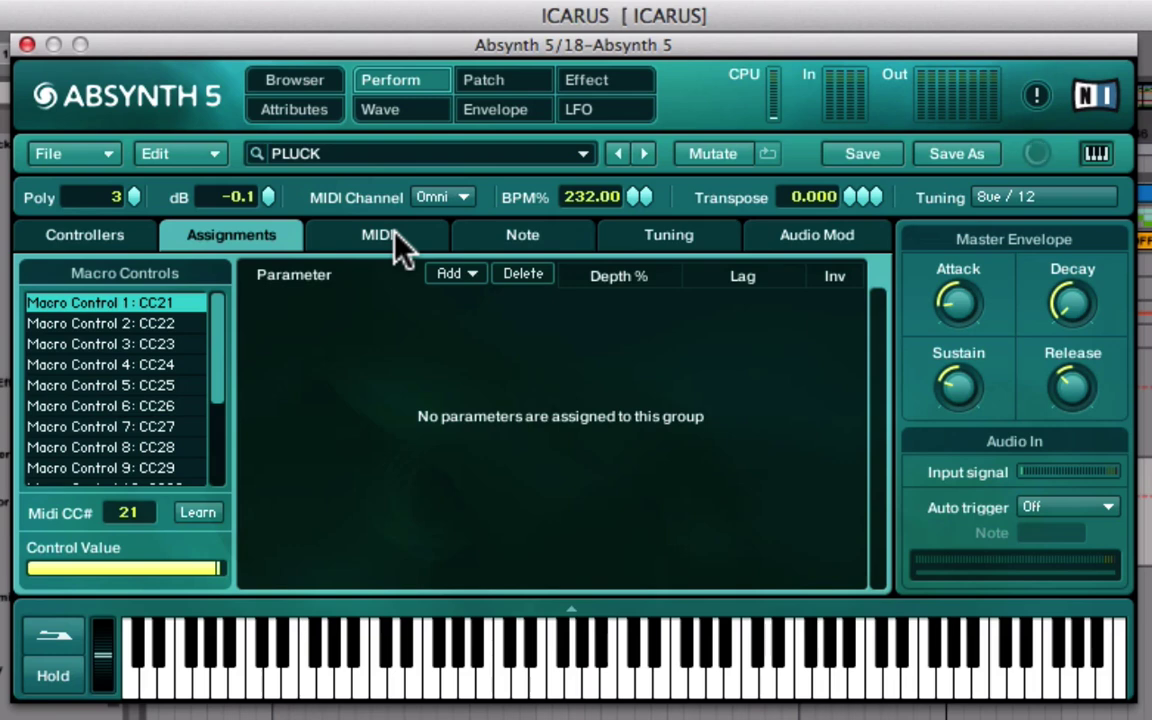
click(394, 234)
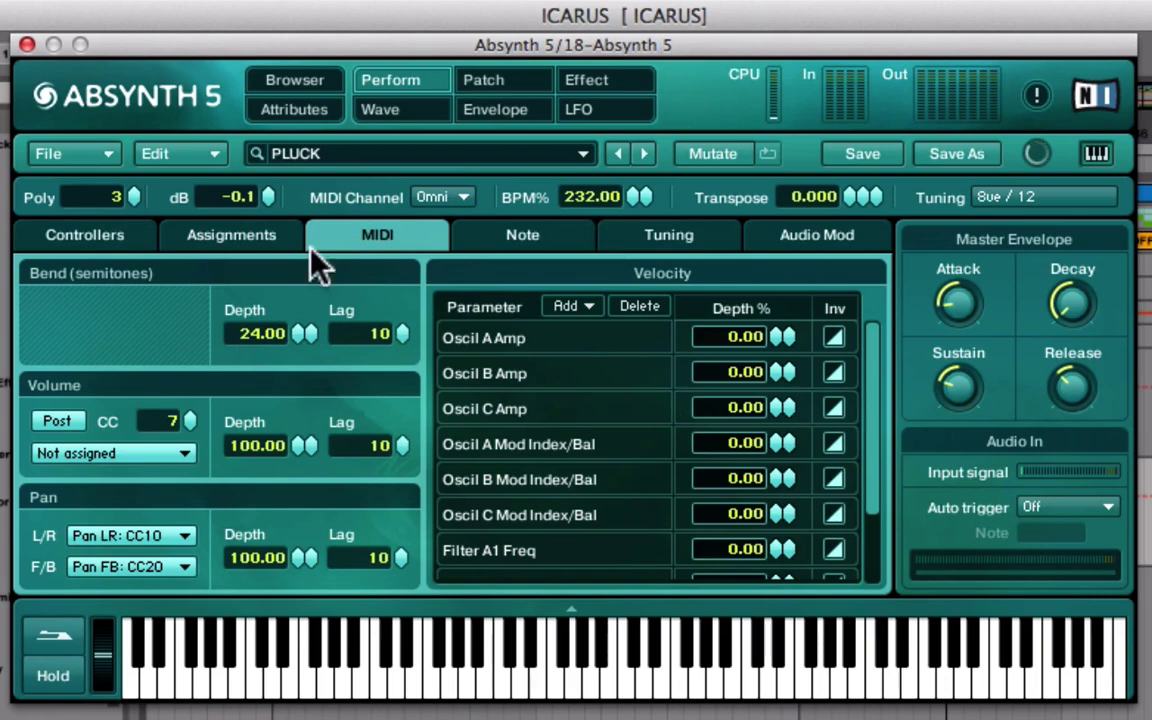
click(532, 238)
click(680, 244)
click(805, 246)
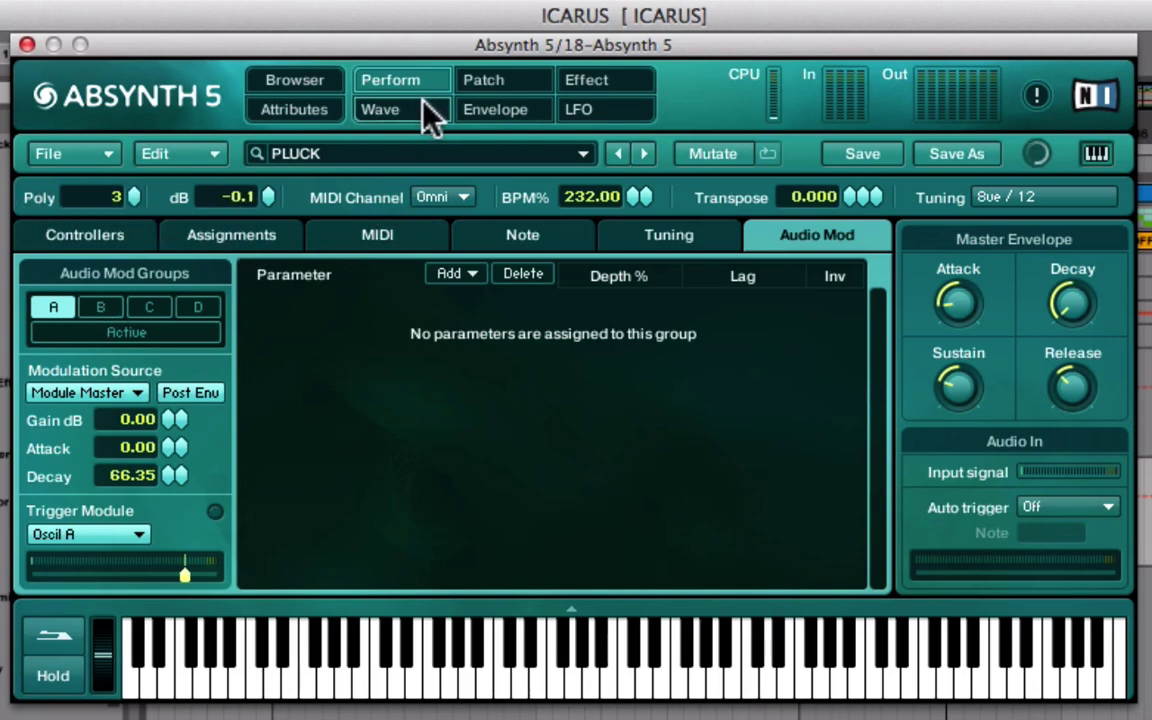
- Look at Absynth's Patch, Wave and Browser pages, finishing on the Patch page
click(481, 82)
click(393, 114)
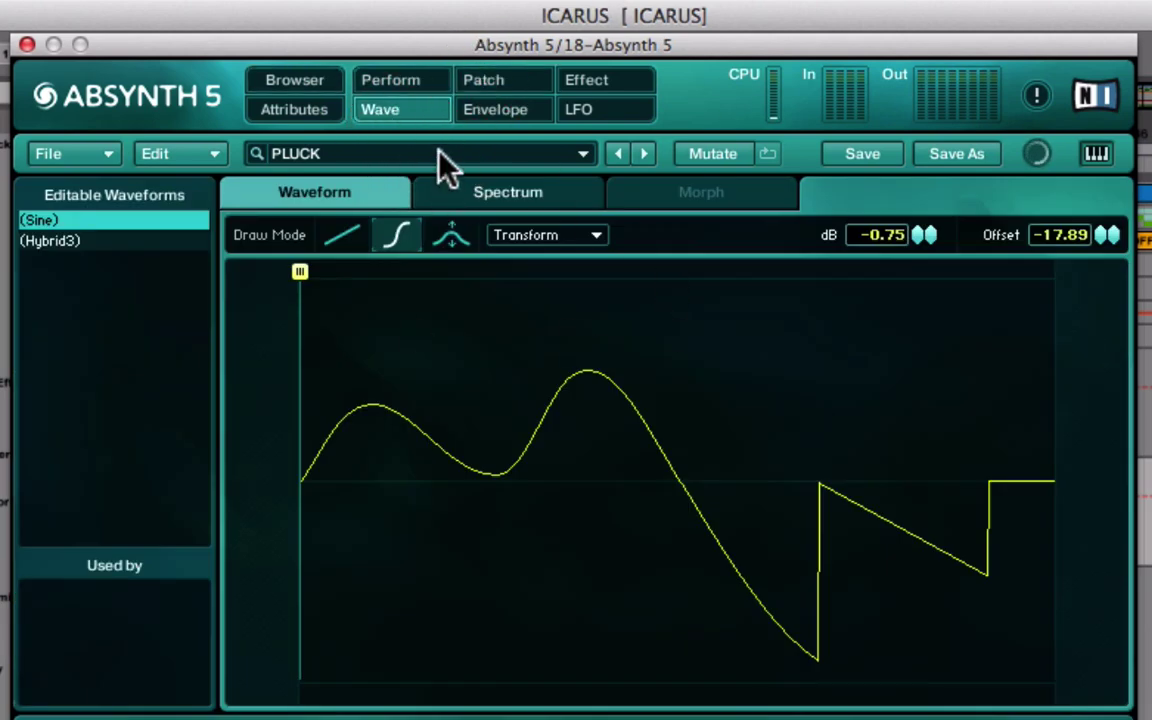
click(500, 84)
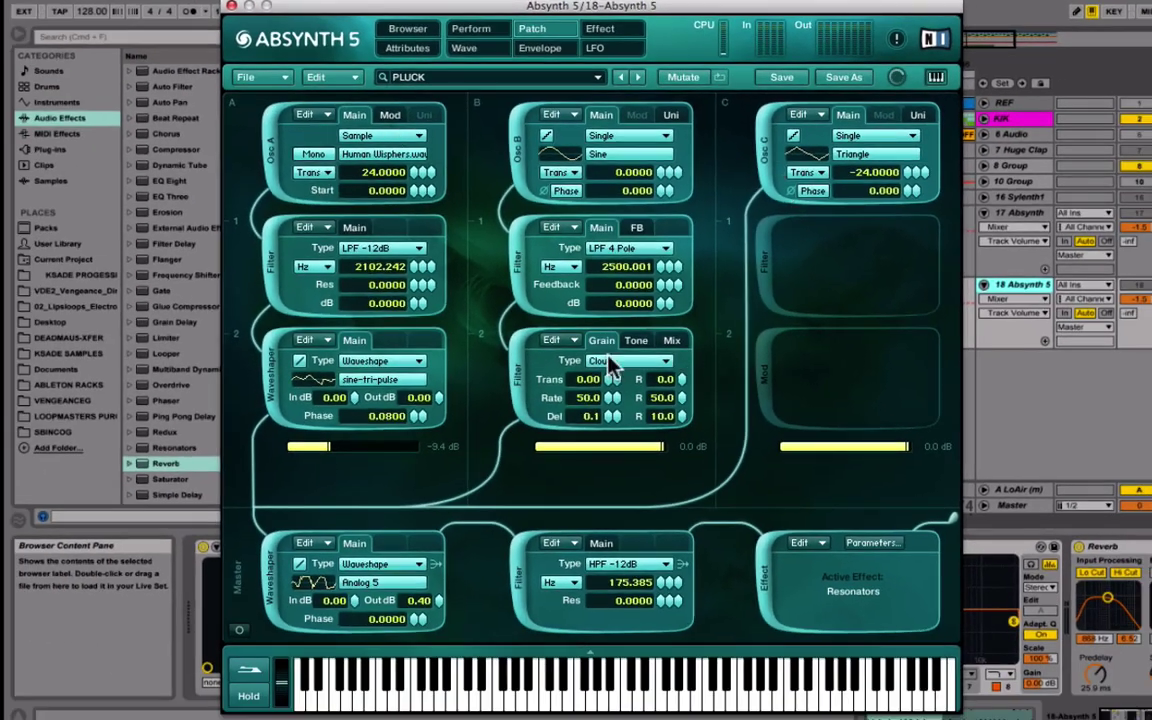
click(416, 30)
click(530, 30)
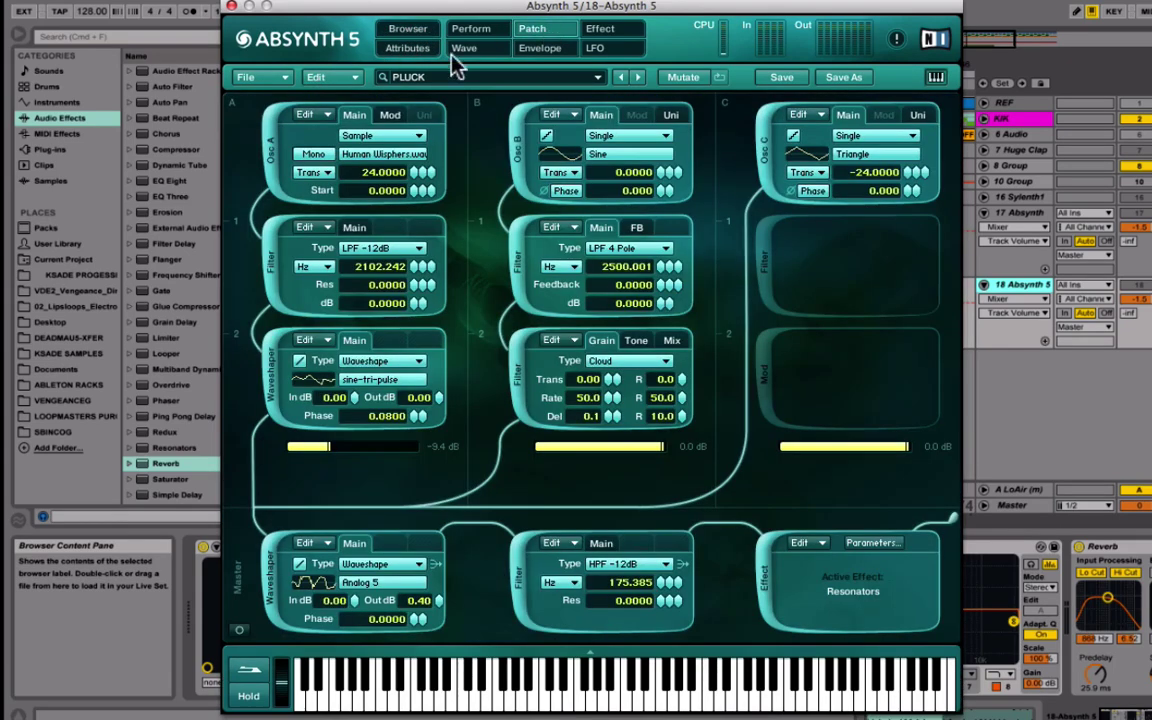
- Create a new blank sound in the duplicated track's Absynth 5
click(250, 80)
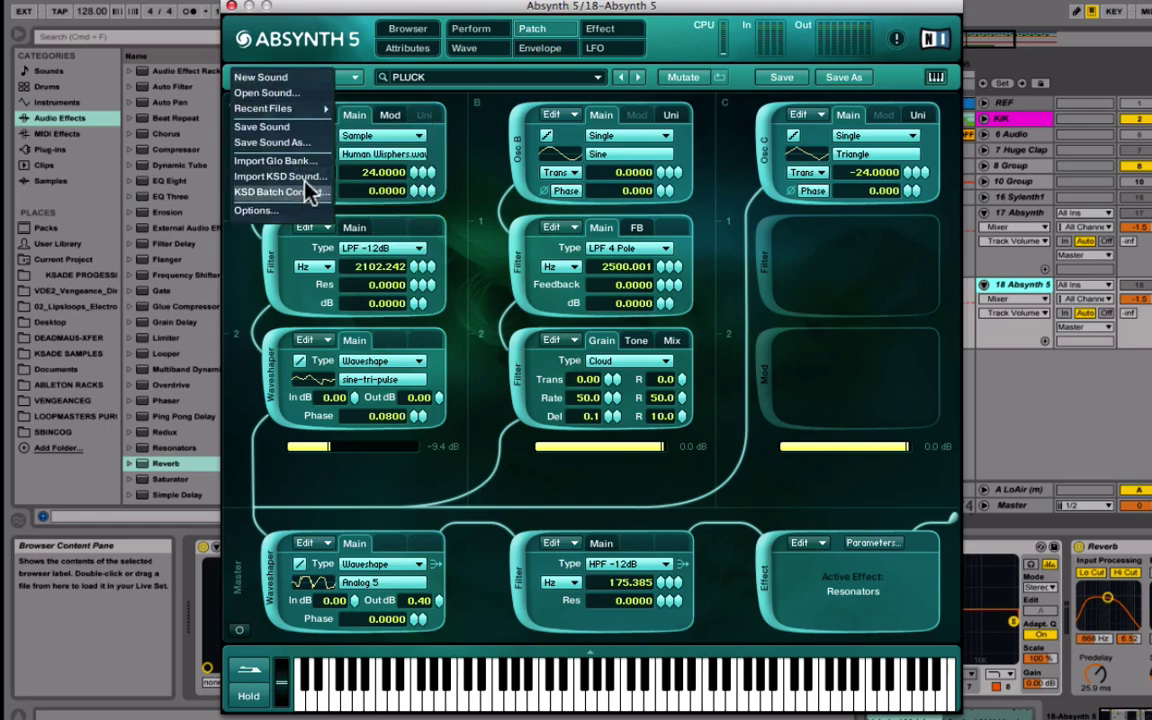
mouse_move(297, 115)
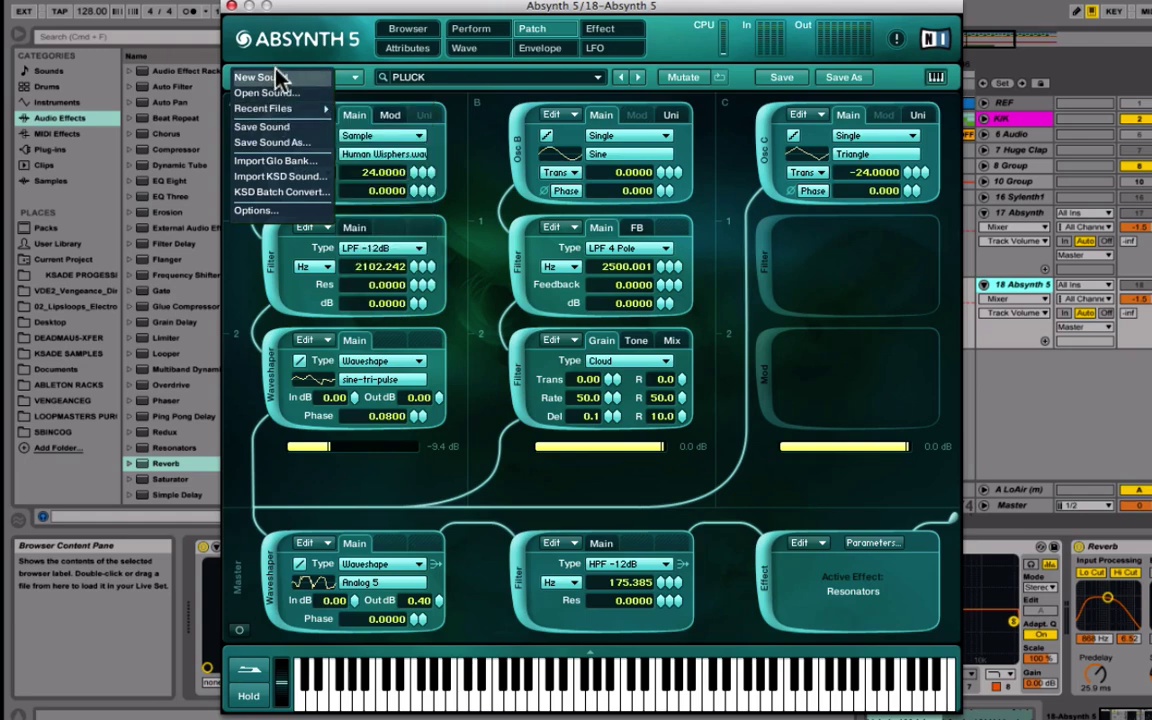
click(273, 77)
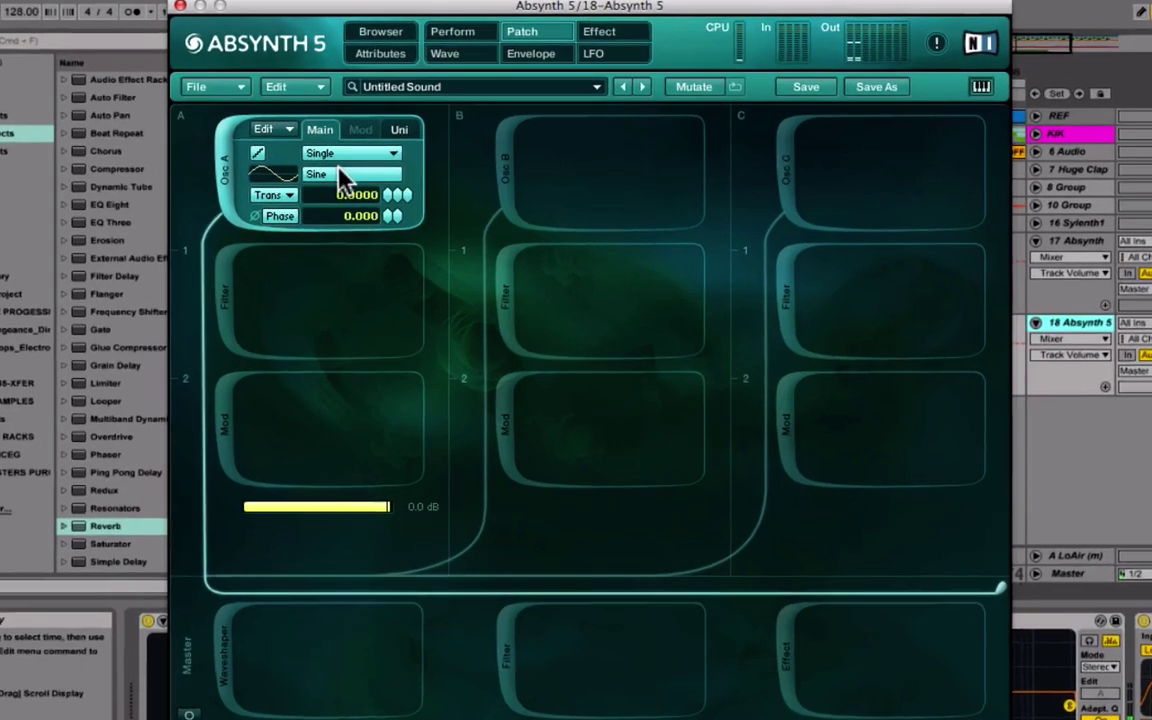
- Look through Osc A's Simple, Morph and Library wave lists, finishing on the Simple Waves
click(365, 157)
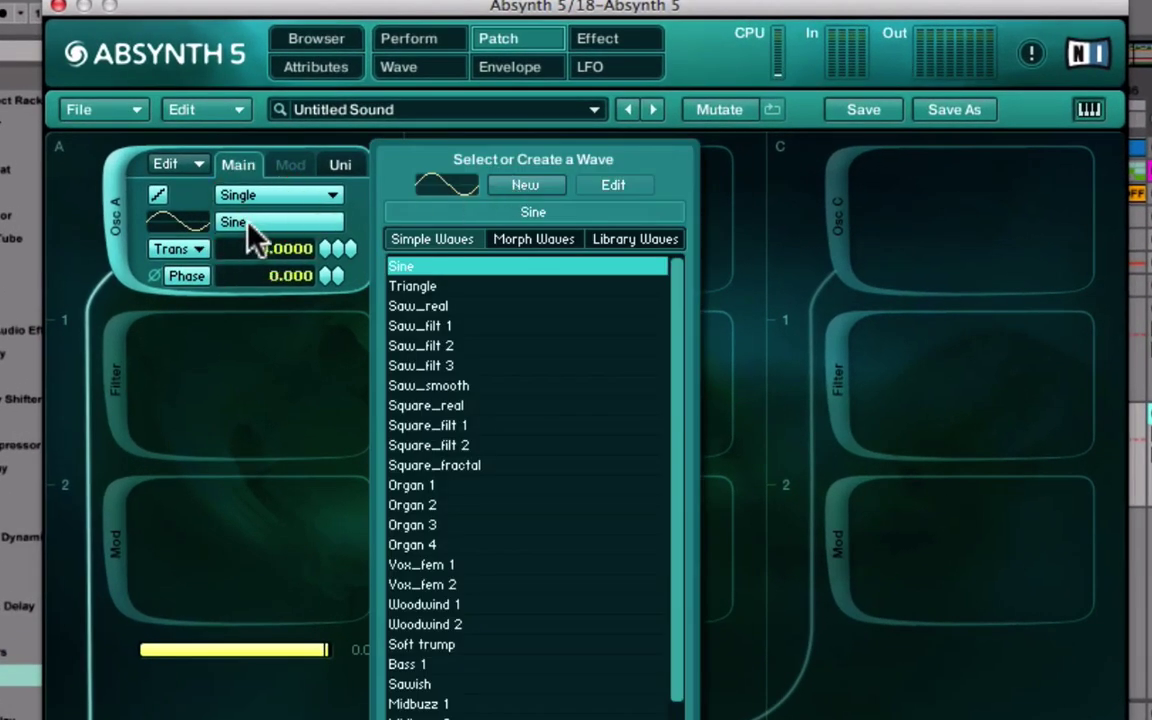
click(254, 222)
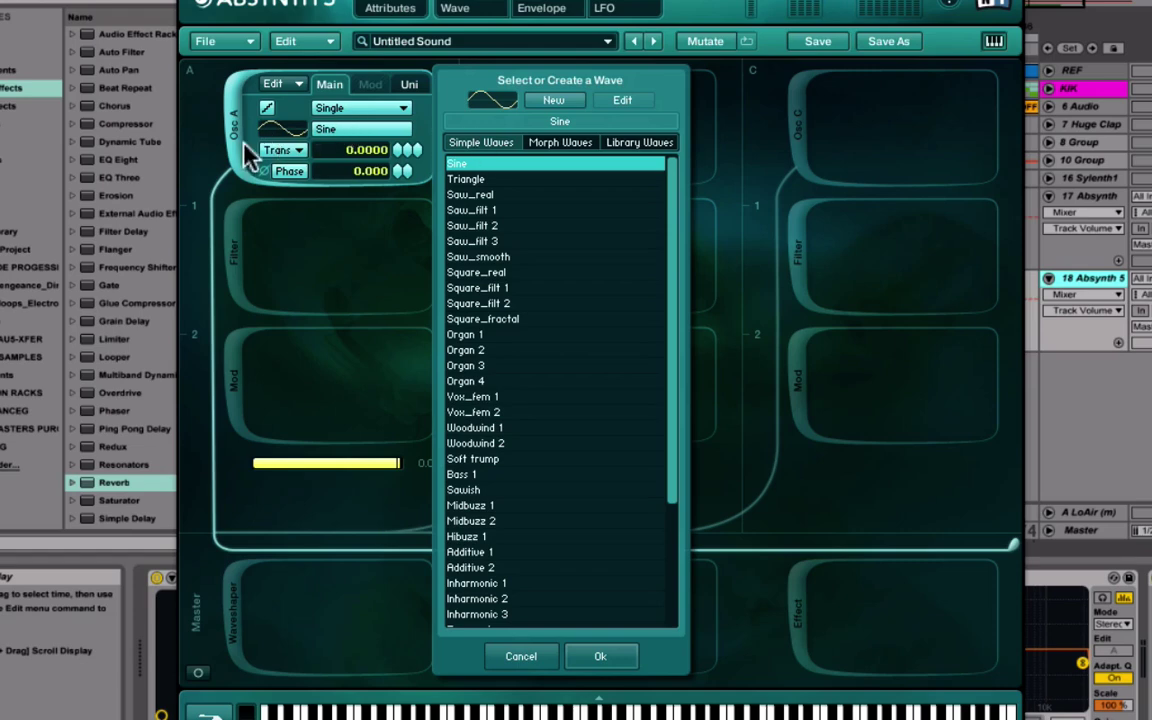
scroll(519, 416, down, 5)
scroll(535, 338, up, 10)
click(558, 142)
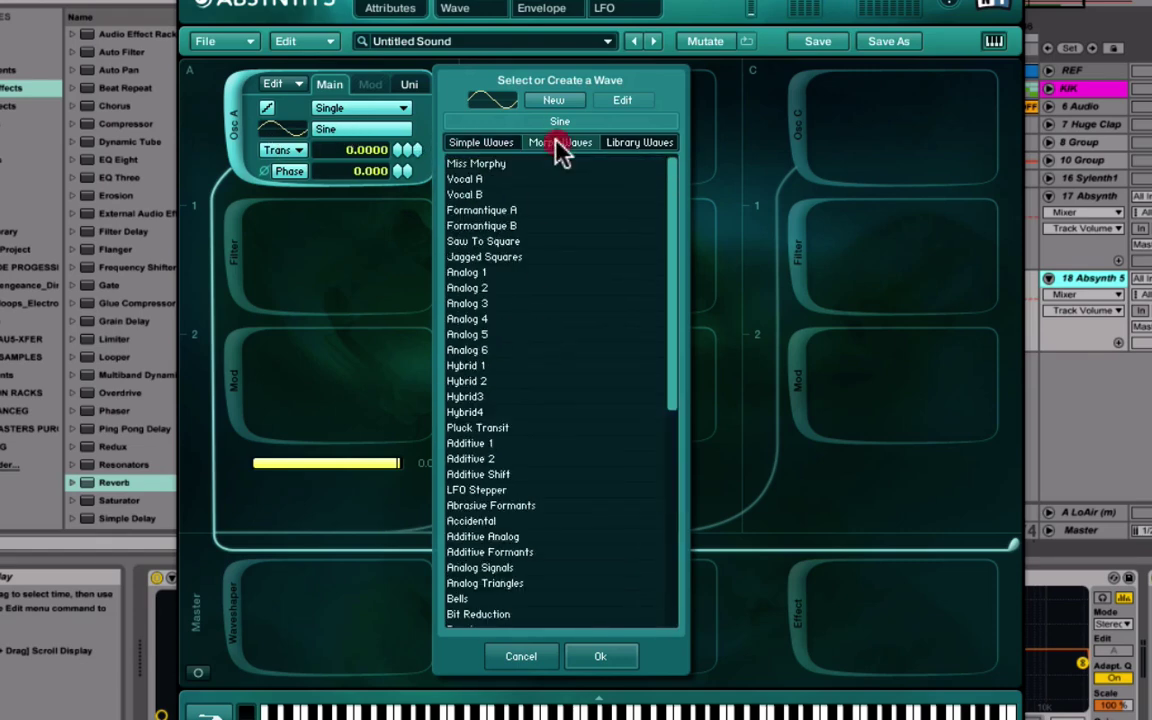
click(640, 143)
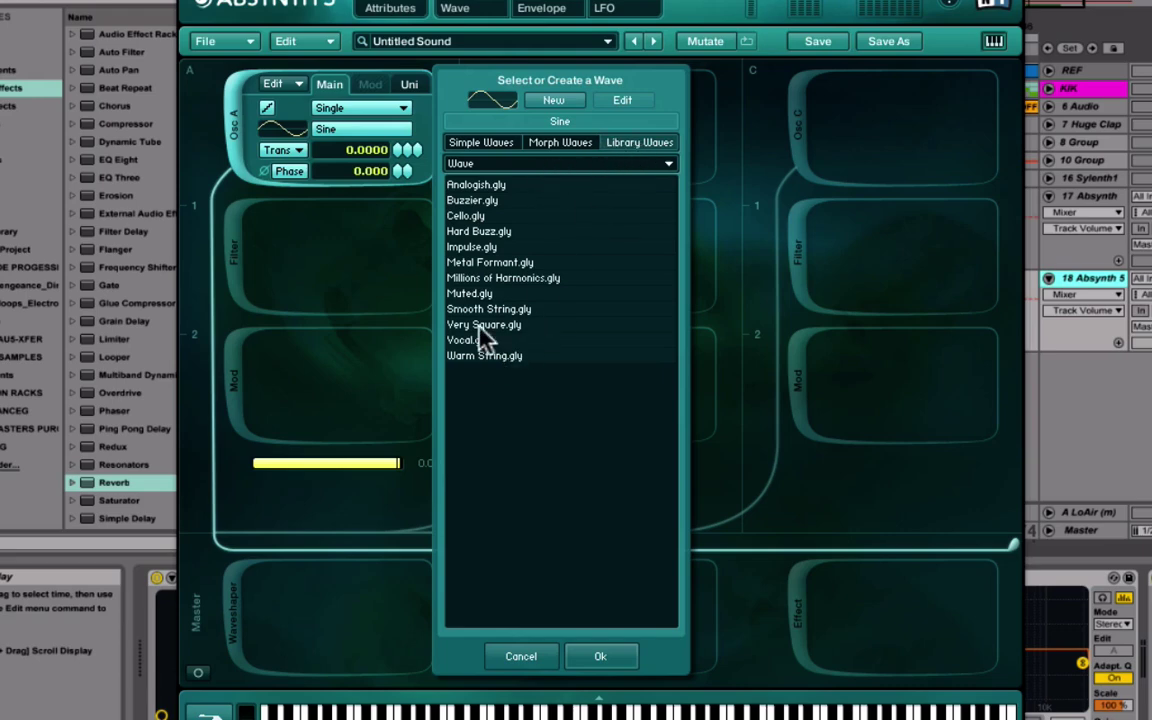
click(560, 142)
click(486, 145)
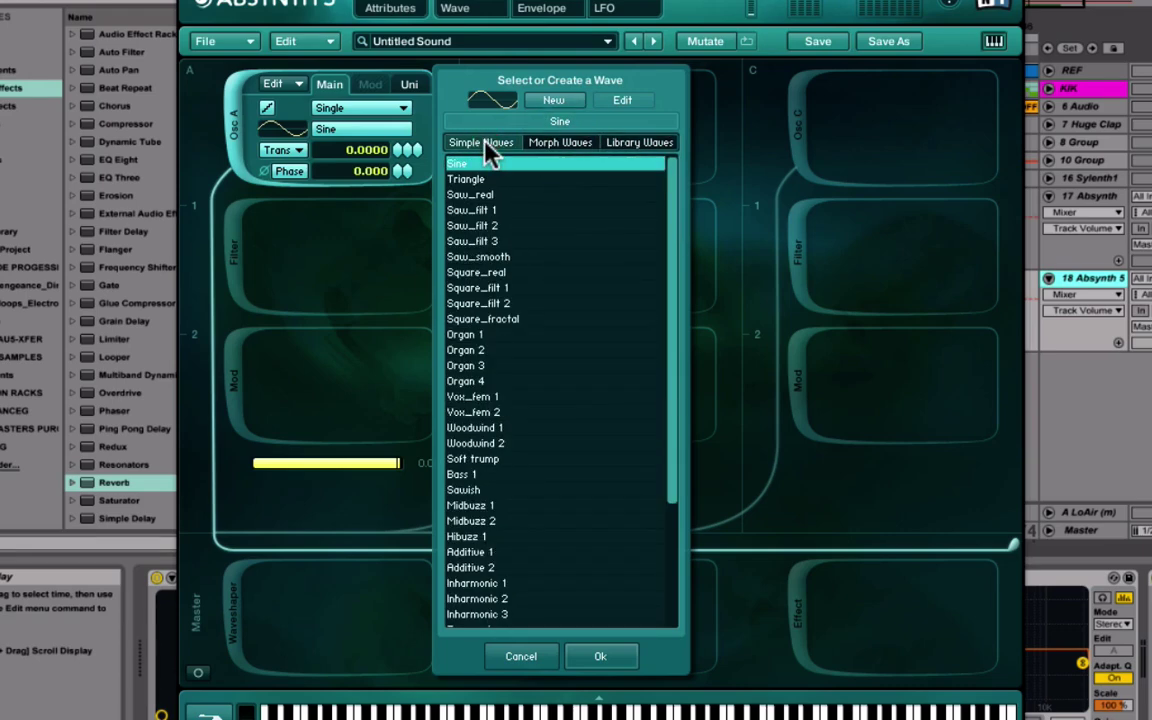
- Create a new editable wave from Sine for Osc A and redraw most of it freehand with jagged straight-line segments
click(563, 100)
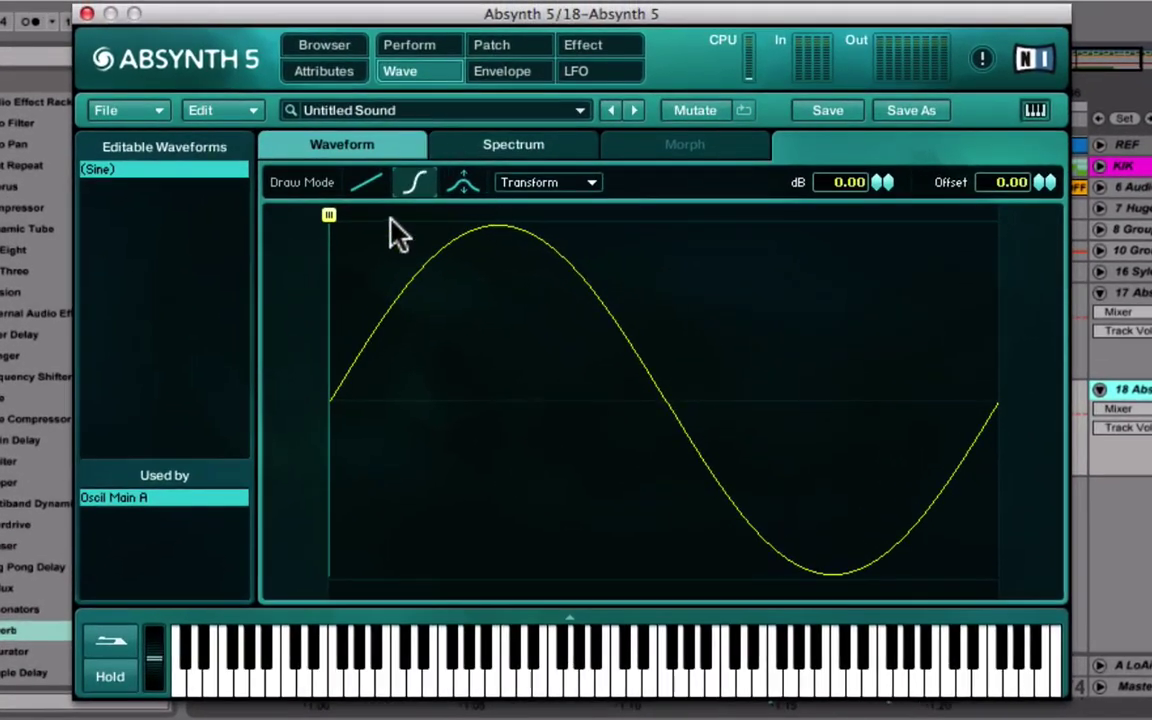
click(362, 190)
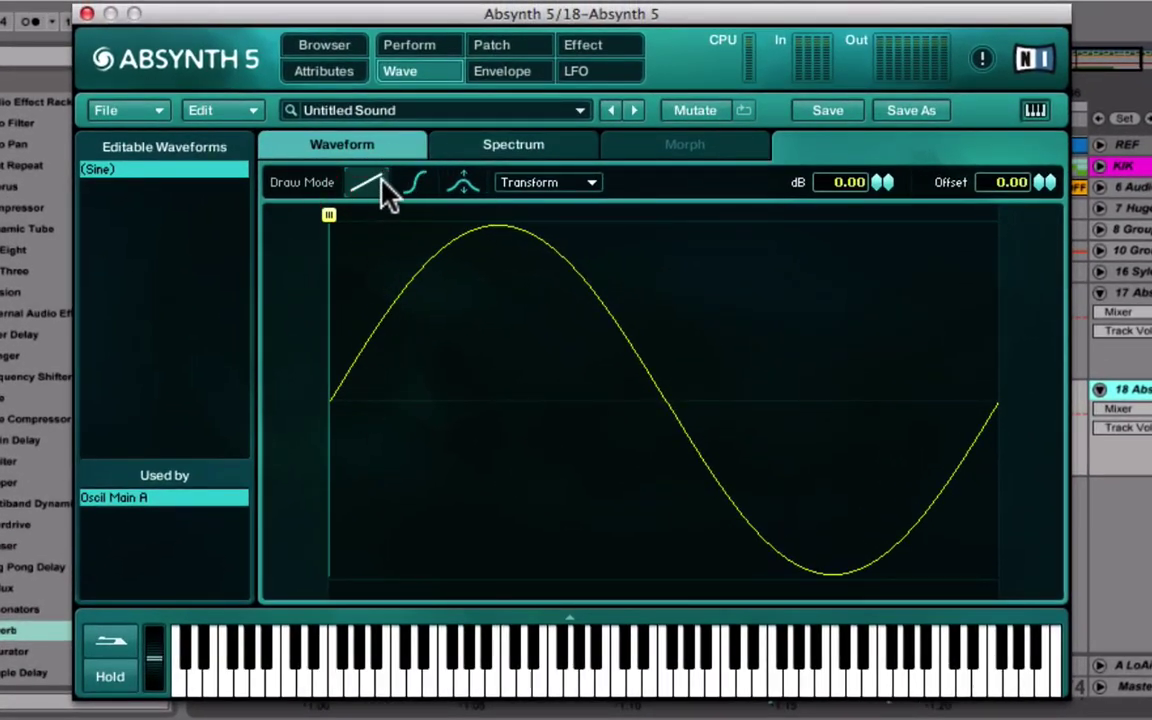
mouse_move(364, 380)
mouse_down()
mouse_move(445, 378)
mouse_move(548, 490)
mouse_move(560, 540)
mouse_move(768, 362)
mouse_move(581, 321)
mouse_move(581, 305)
mouse_up()
mouse_move(768, 357)
mouse_down()
mouse_move(944, 337)
mouse_move(753, 483)
mouse_up()
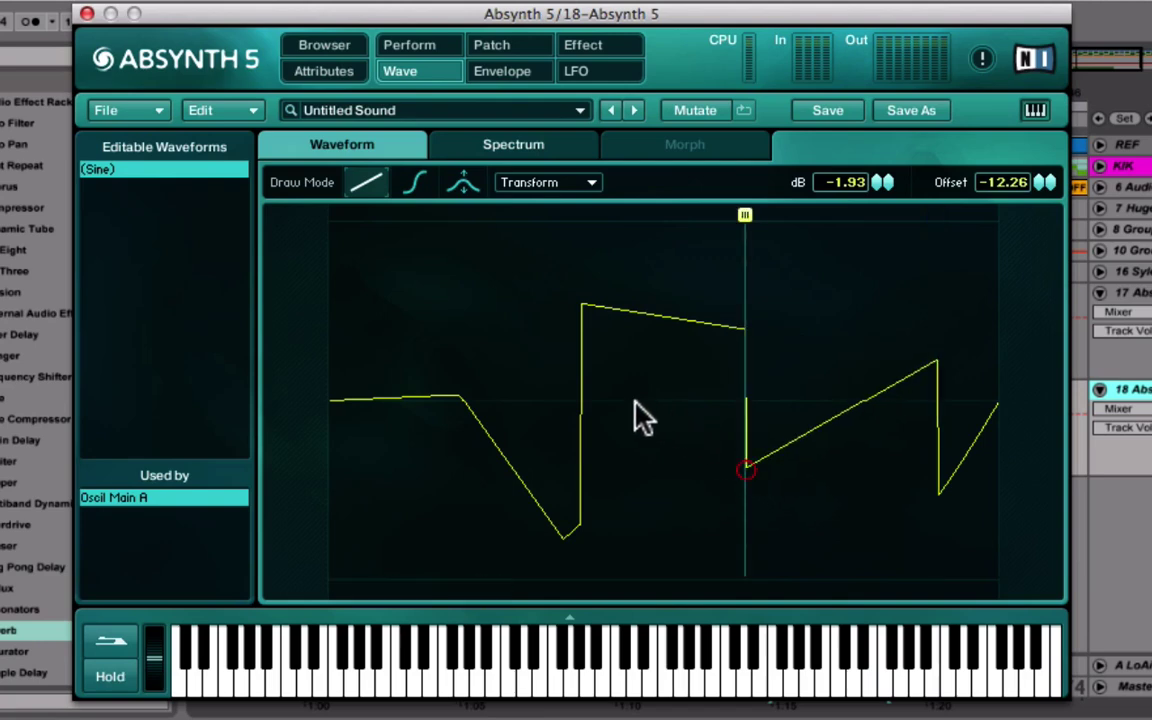
click(386, 327)
mouse_move(558, 455)
mouse_down()
mouse_move(566, 463)
mouse_move(549, 488)
mouse_up()
mouse_move(724, 358)
mouse_down()
mouse_move(629, 343)
mouse_move(652, 342)
mouse_up()
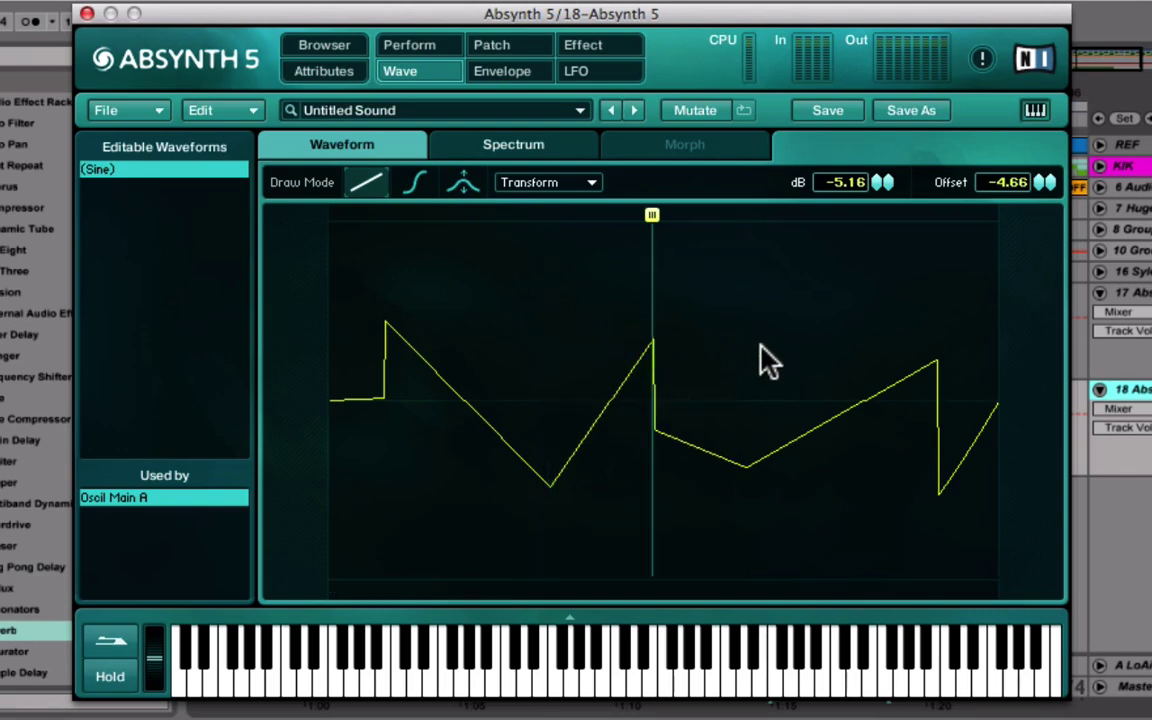
mouse_move(761, 350)
mouse_down()
mouse_move(856, 339)
mouse_move(831, 232)
mouse_up()
mouse_move(532, 319)
mouse_down()
mouse_move(512, 319)
mouse_move(675, 410)
mouse_up()
click(772, 440)
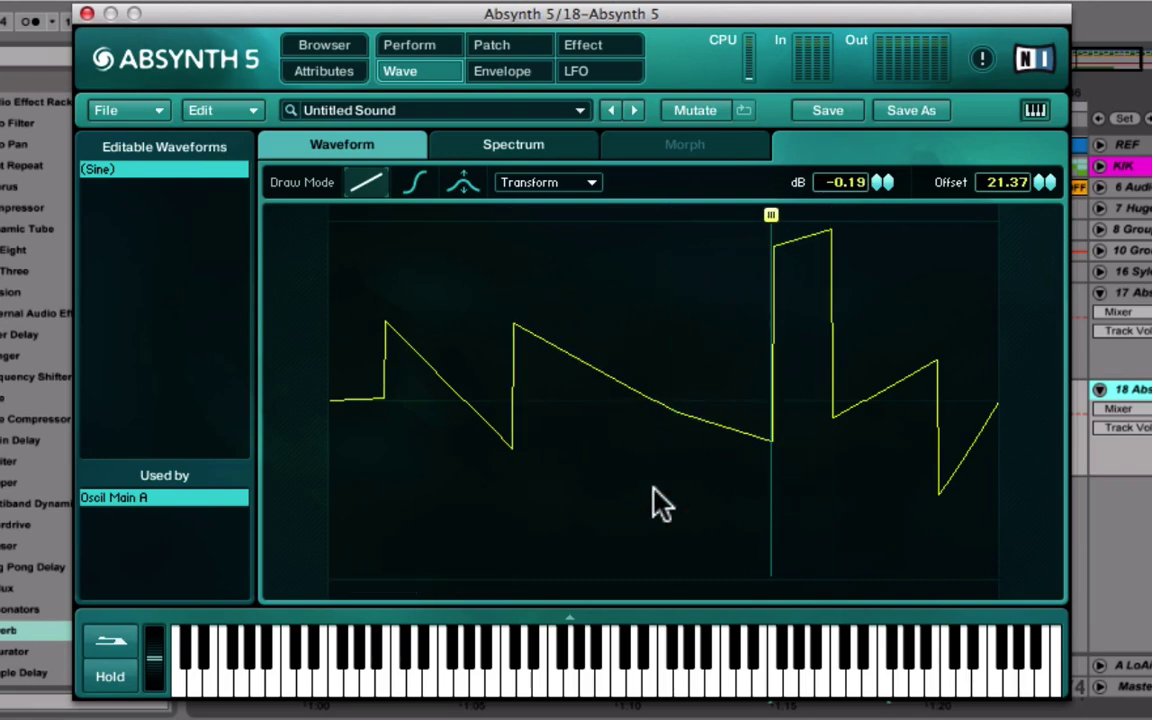
- Draw a smooth S-shaped rising segment across the middle of the waveform with the curve draw mode
mouse_move(700, 378)
mouse_down()
mouse_move(720, 381)
mouse_move(651, 360)
mouse_up()
click(420, 186)
mouse_move(440, 390)
mouse_down()
mouse_move(542, 324)
mouse_move(510, 272)
mouse_move(581, 406)
mouse_move(560, 517)
mouse_move(541, 495)
mouse_move(733, 373)
mouse_move(717, 347)
mouse_move(724, 336)
mouse_up()
- Use the bend draw mode to raise the waveform's mid-to-late section, and pull a tall peak out of a narrower range in the middle
click(466, 186)
mouse_move(497, 216)
mouse_down()
mouse_move(466, 218)
mouse_move(553, 226)
mouse_up()
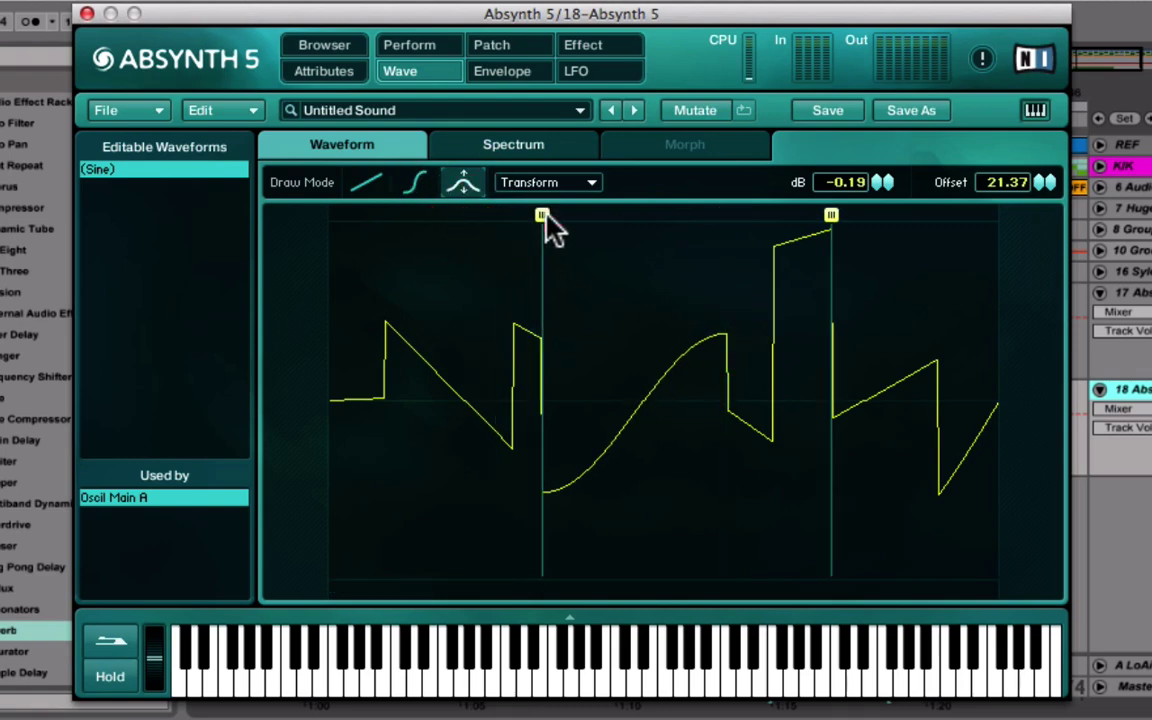
drag(670, 450, 728, 407)
drag(831, 215, 614, 215)
drag(578, 447, 586, 252)
- Bend the waveform's early section down into a rounded dip, and reshape the range widened to the end of the wave
drag(540, 218, 373, 215)
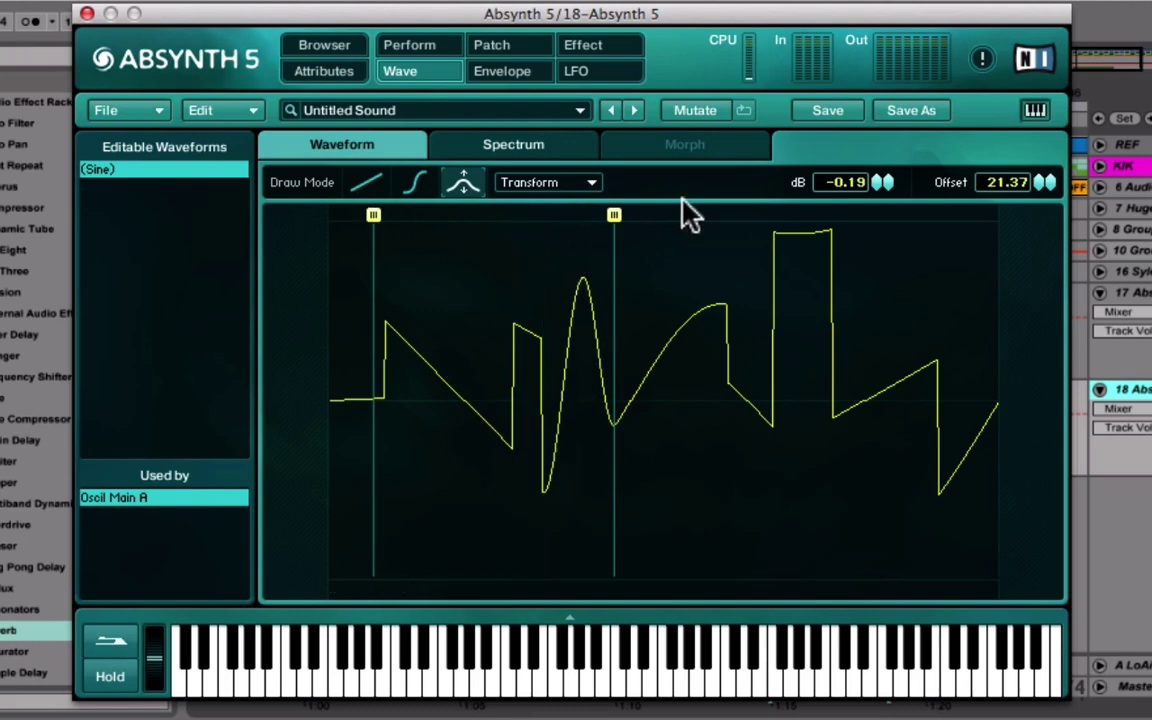
drag(614, 216, 499, 216)
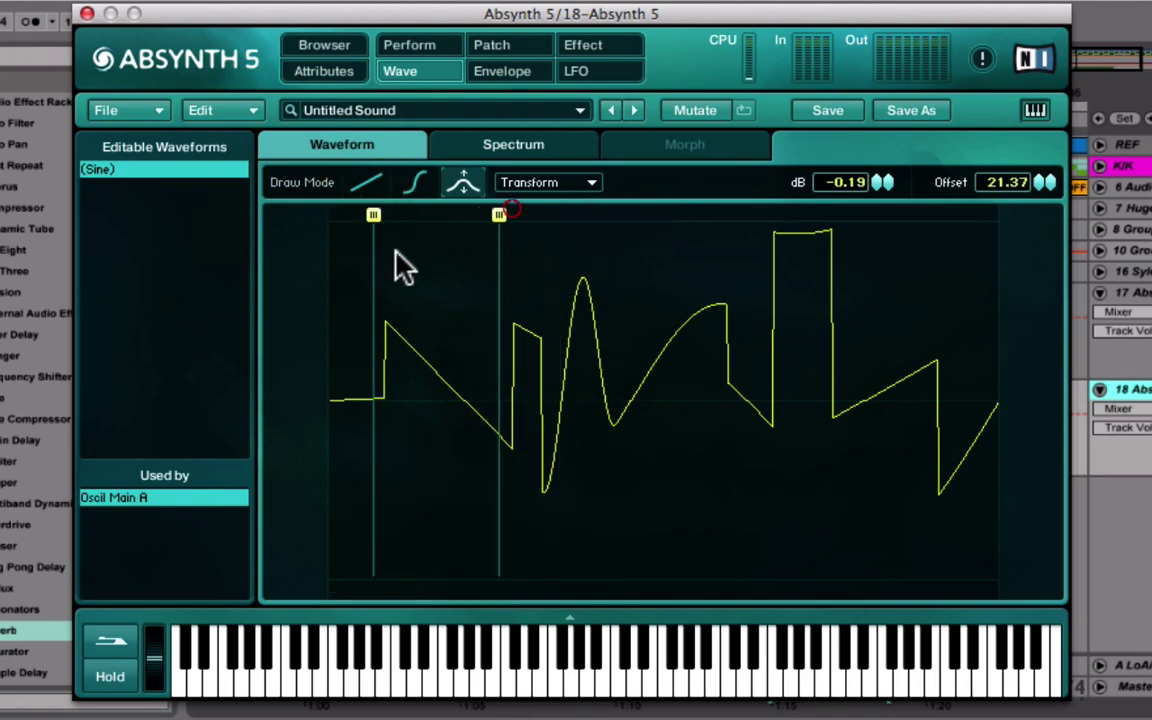
drag(398, 256, 408, 475)
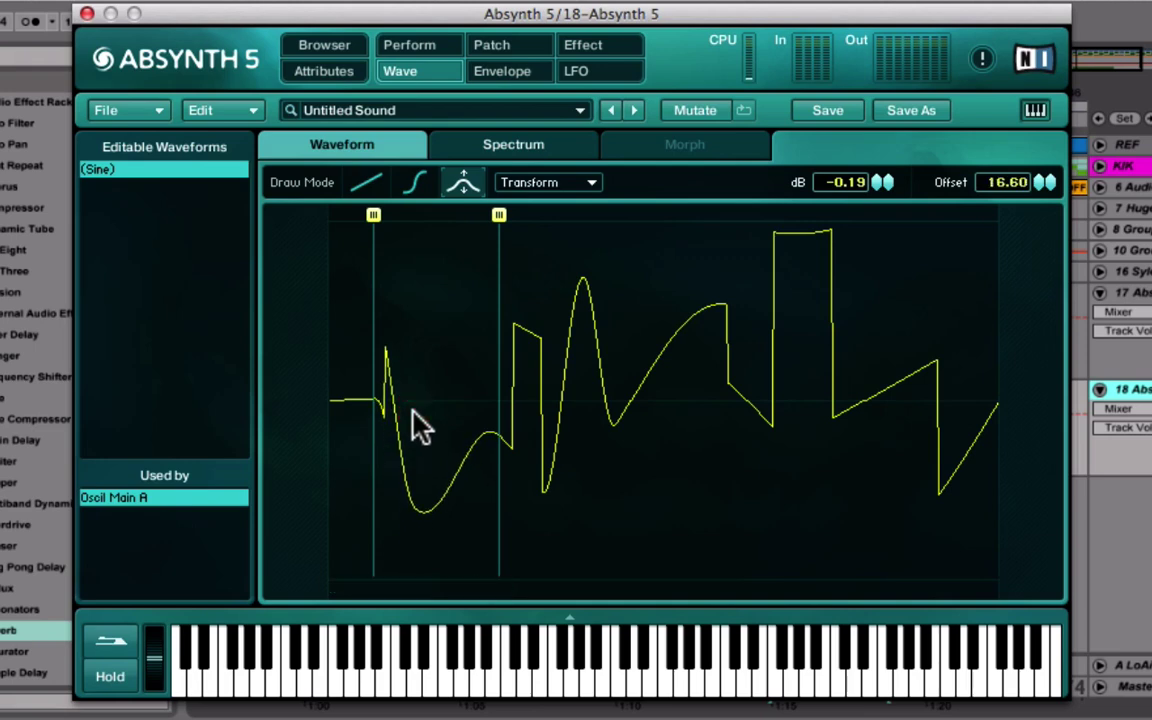
drag(497, 215, 997, 215)
drag(556, 259, 617, 386)
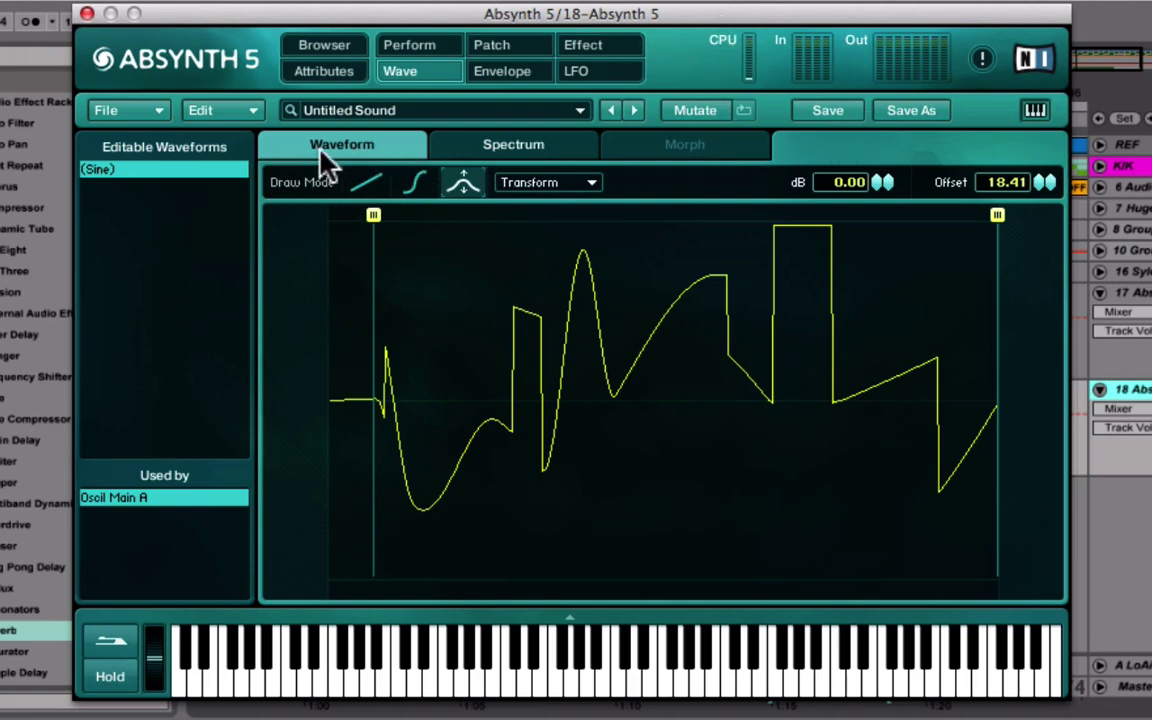
- Save the edited waveform as a wave template named blalaala in the Wave (User) directory
click(462, 179)
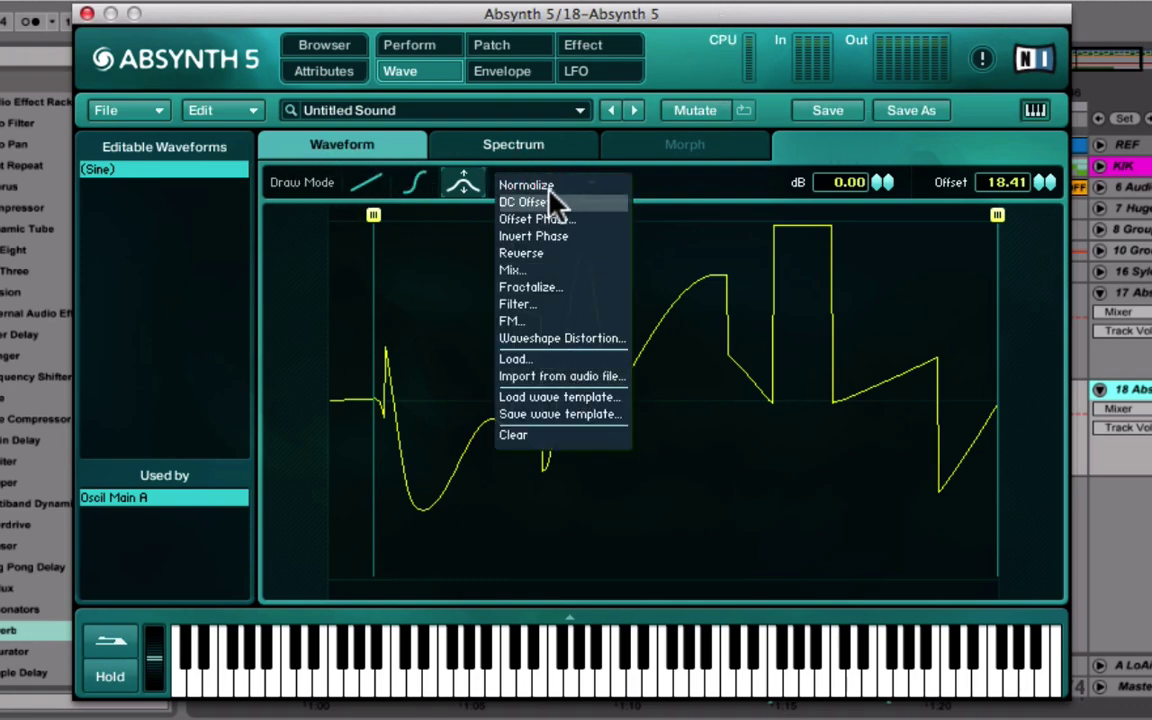
click(593, 430)
click(17, 147)
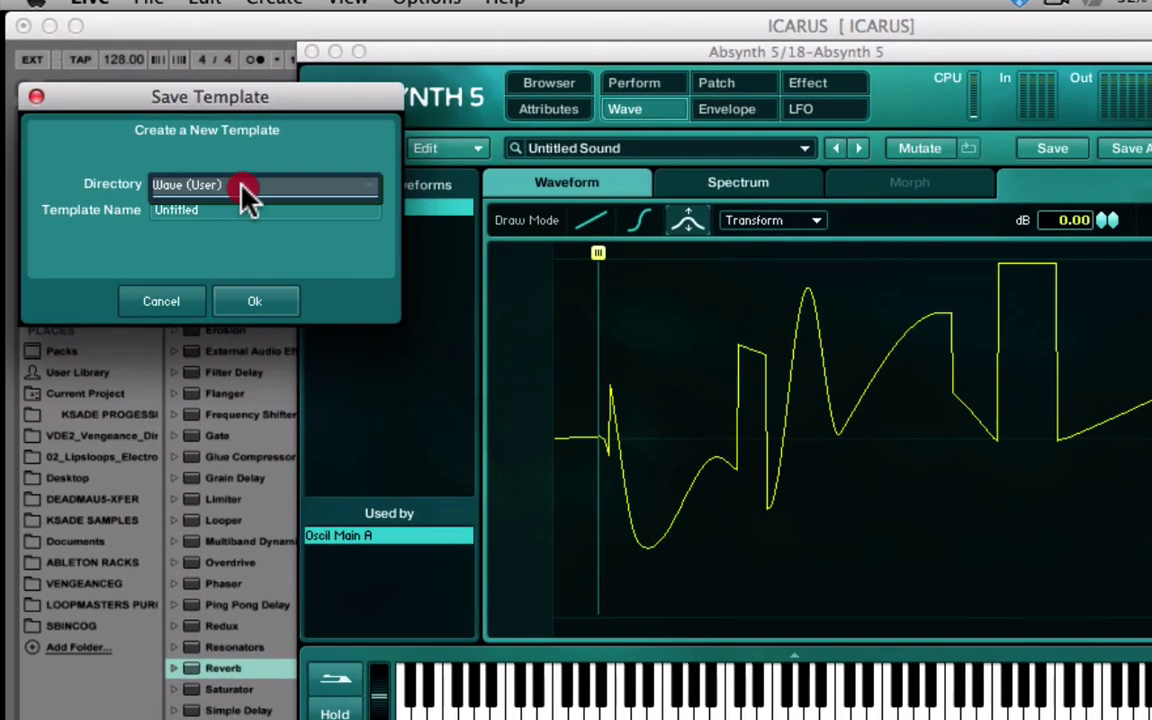
click(150, 211)
key(End)
click(78, 207)
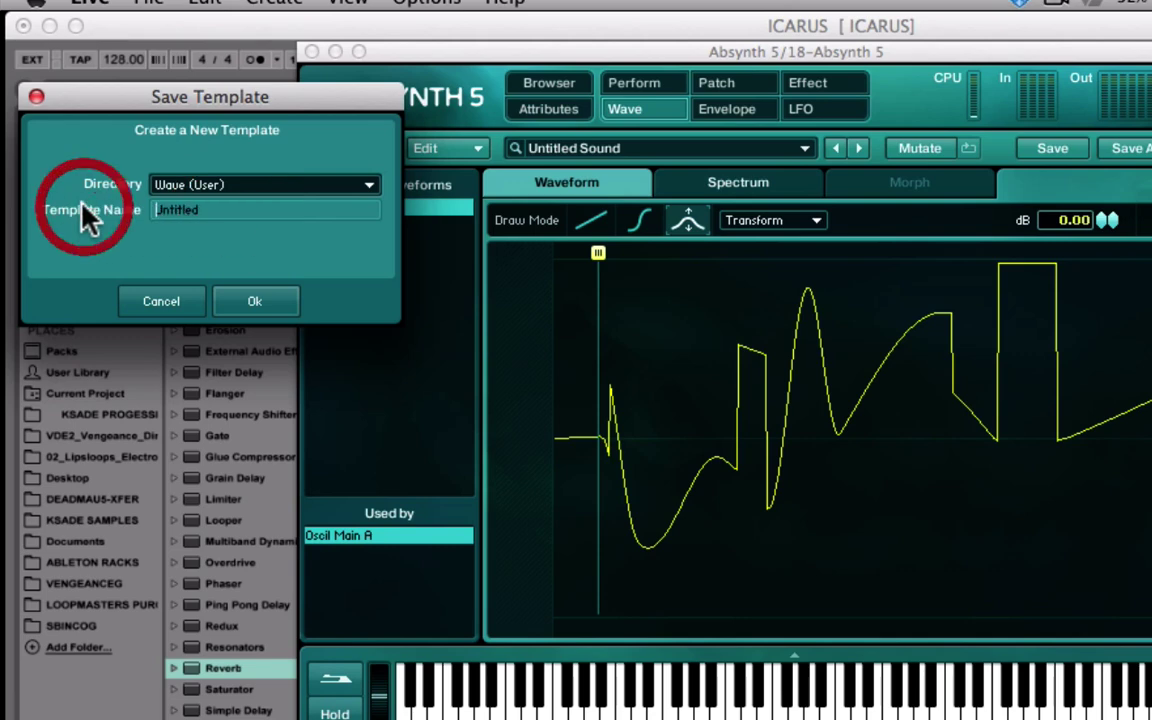
text(blalaala)
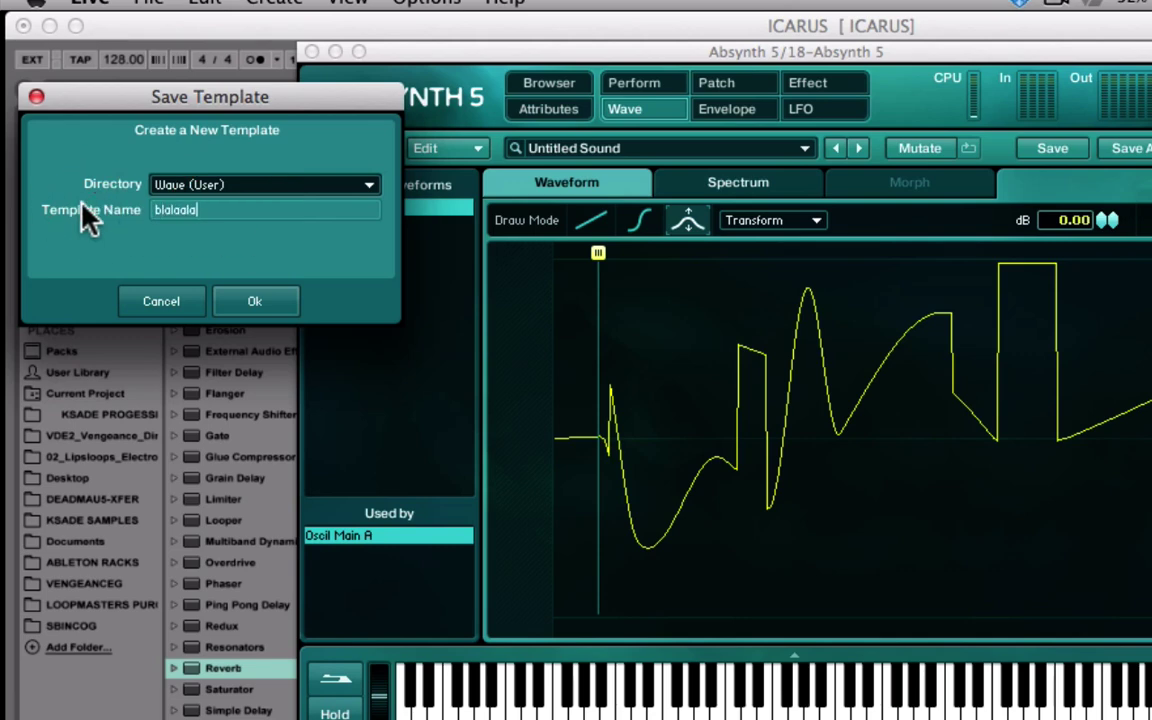
click(165, 300)
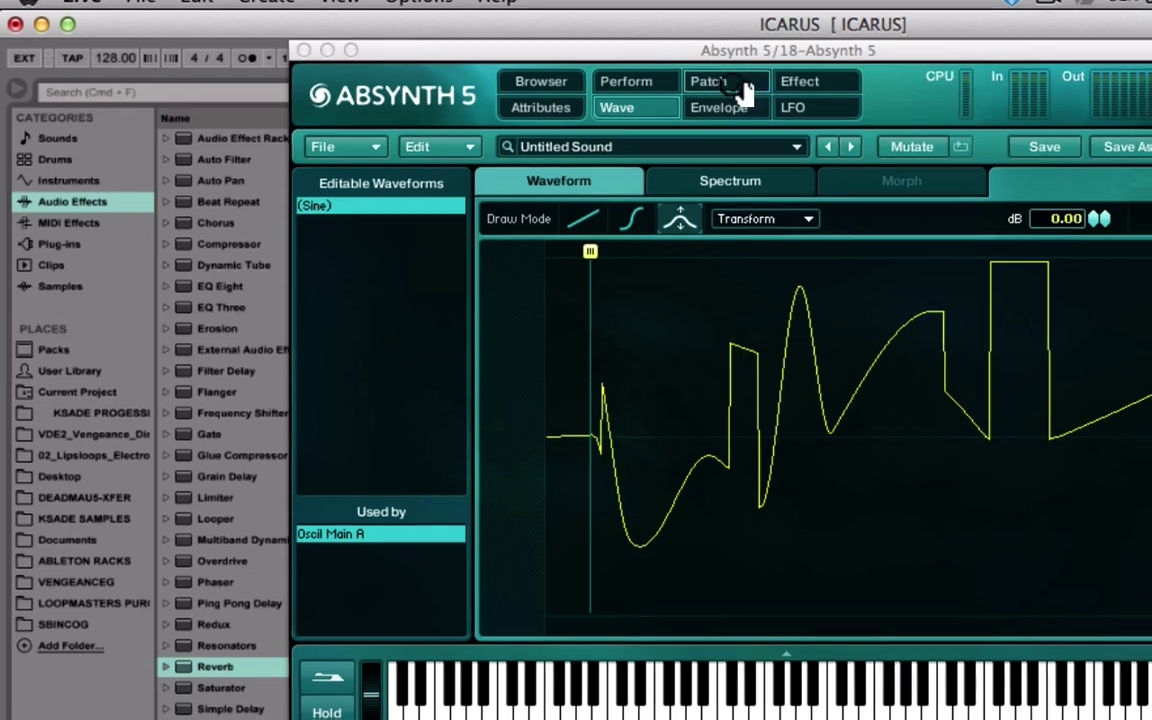
- Load the blalaala wave from the Wave (User) library into Osc A on the Patch page
click(738, 86)
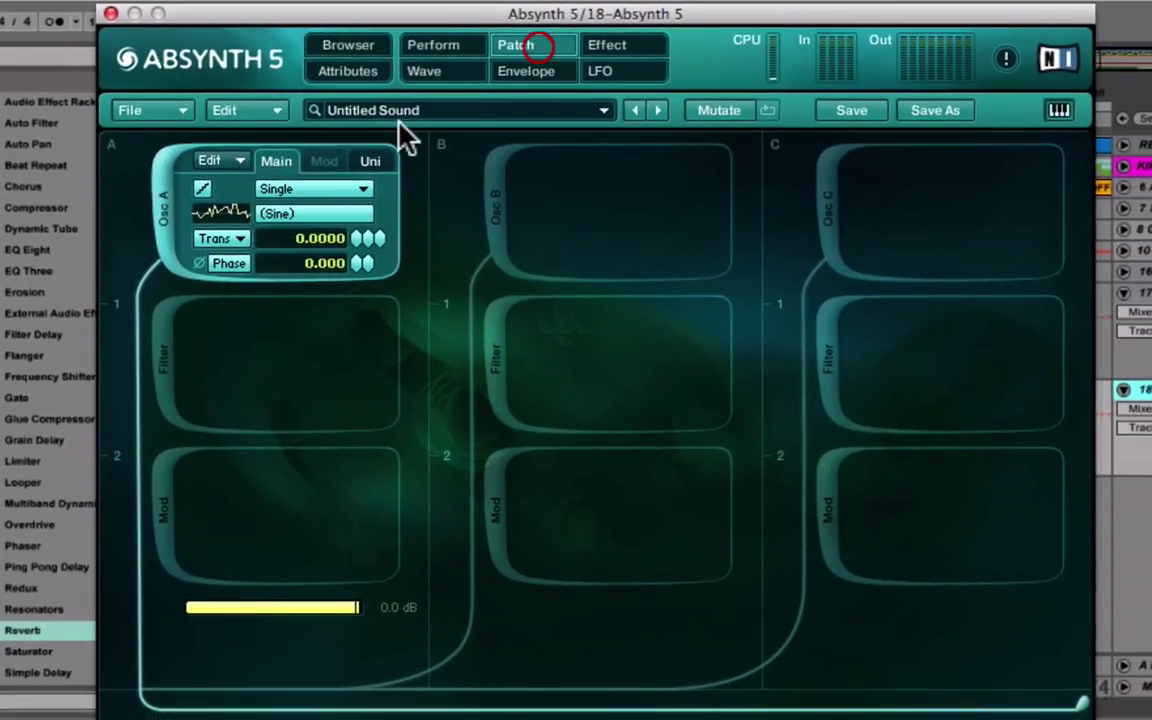
click(298, 212)
click(632, 231)
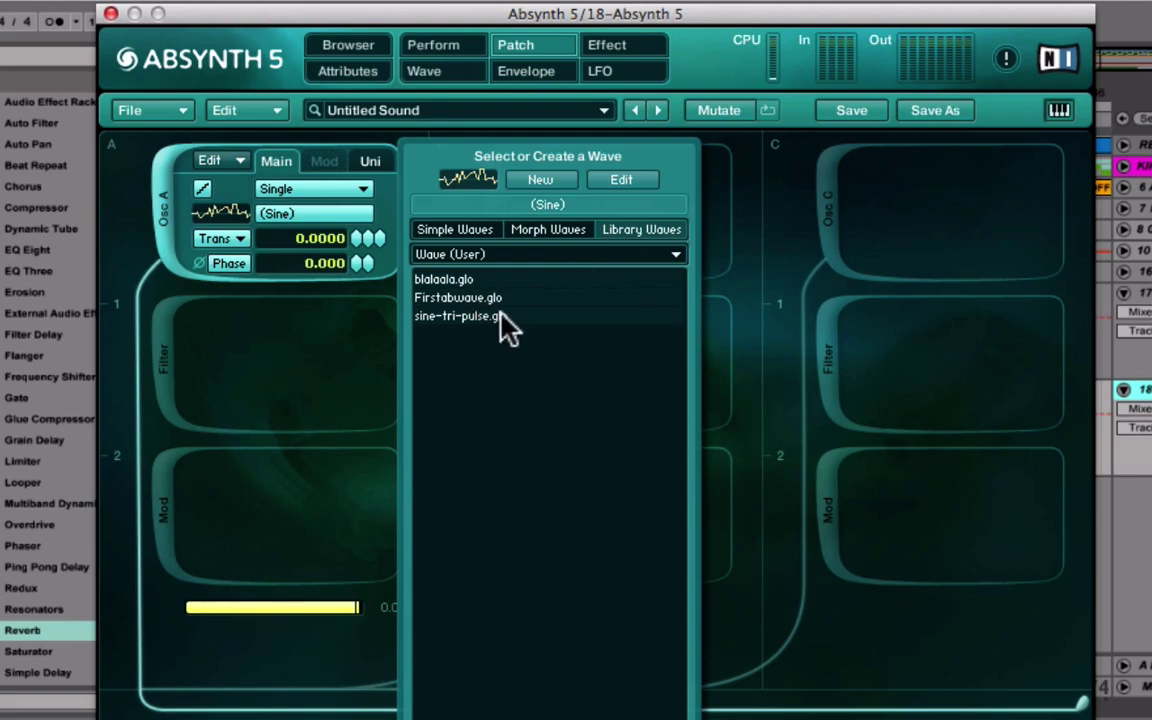
click(483, 283)
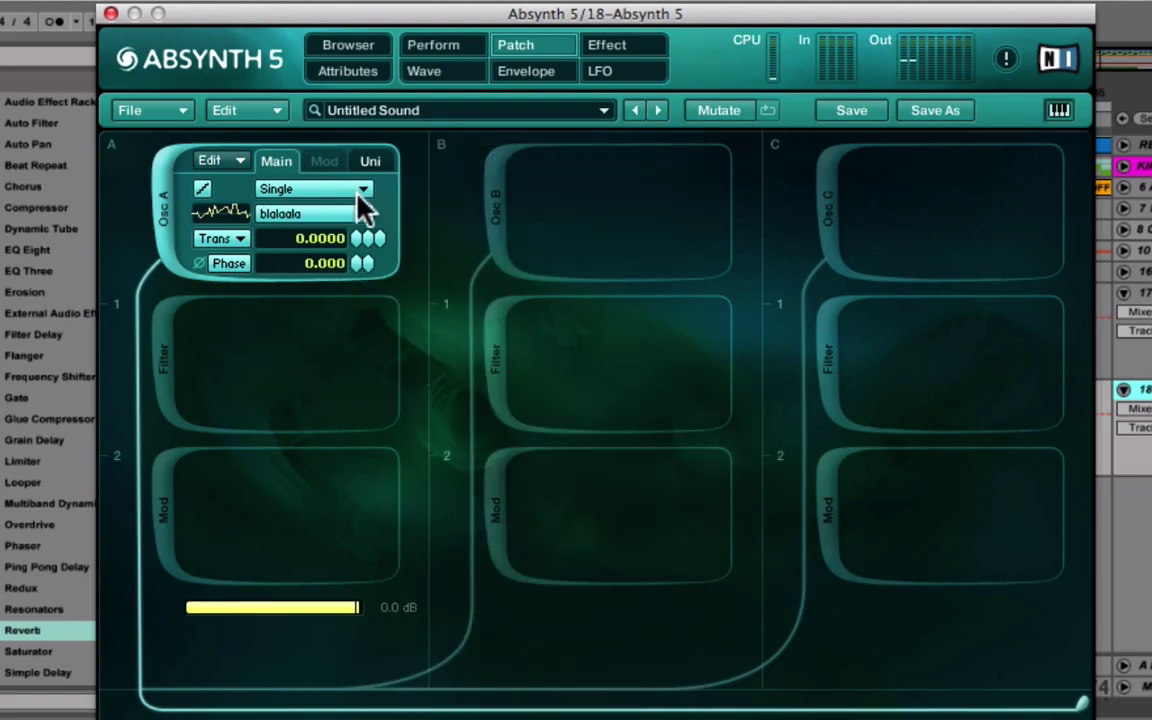
- Change Osc A's oscillator type to Sync Granular
click(289, 188)
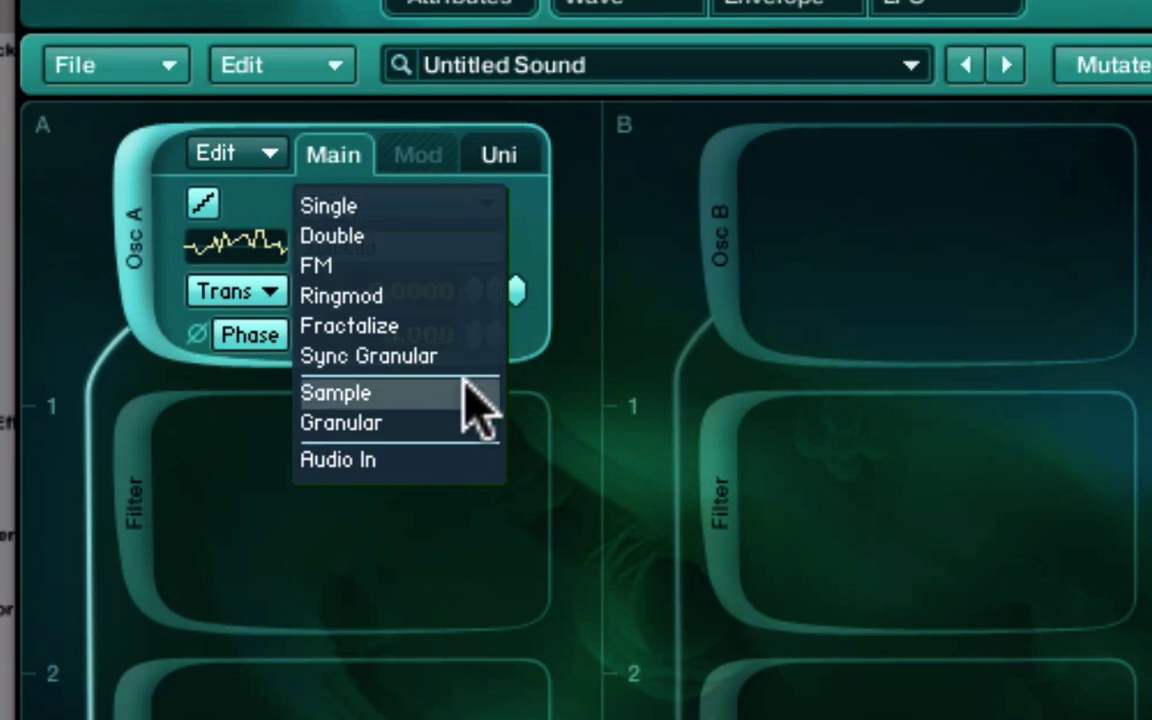
click(419, 394)
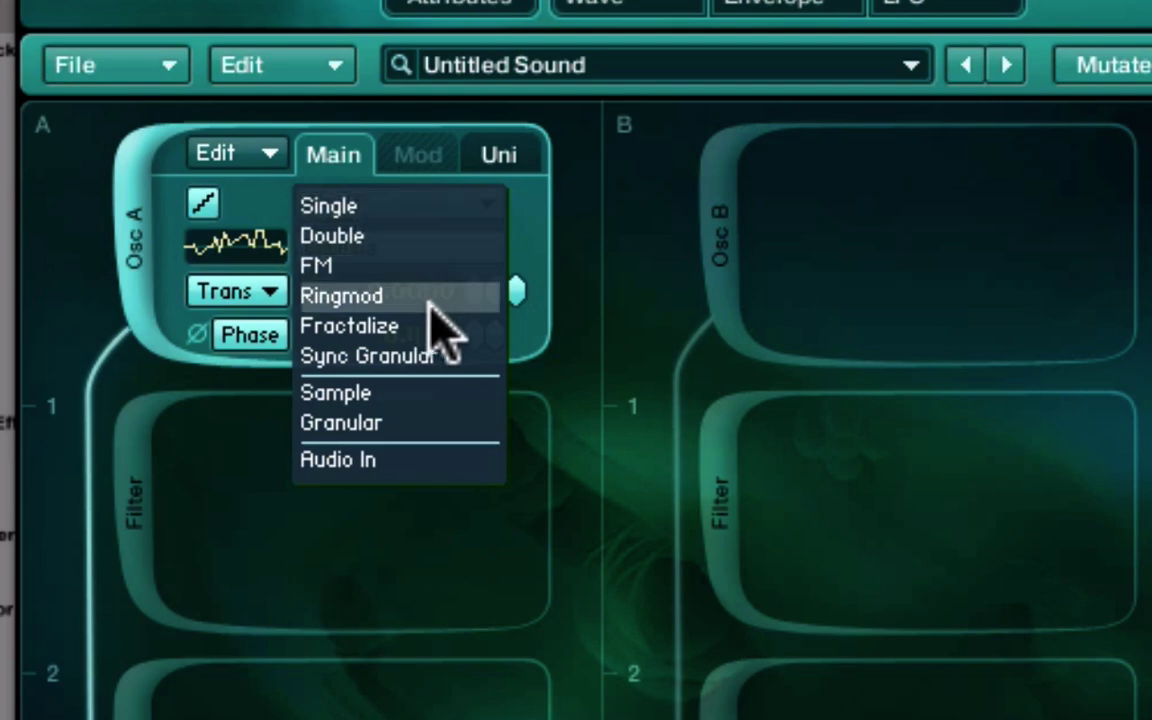
click(460, 358)
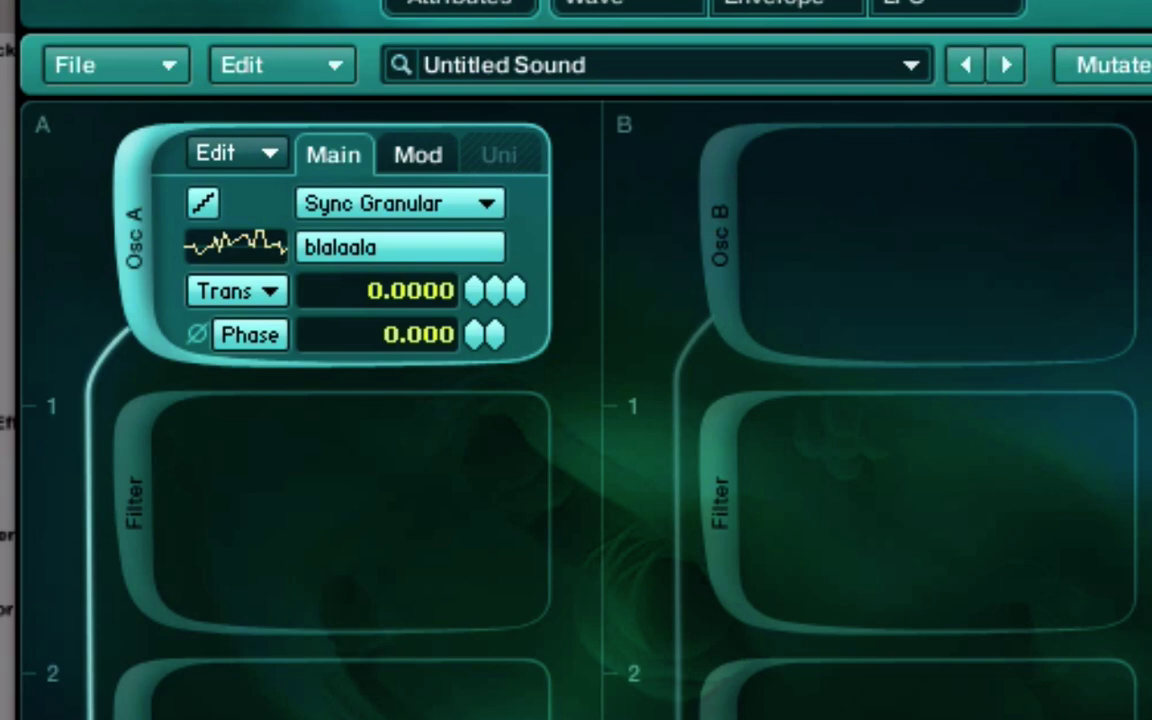
- Set Osc A's Mod balance to 0.4080 and try adjusting its Mod transposition
click(418, 158)
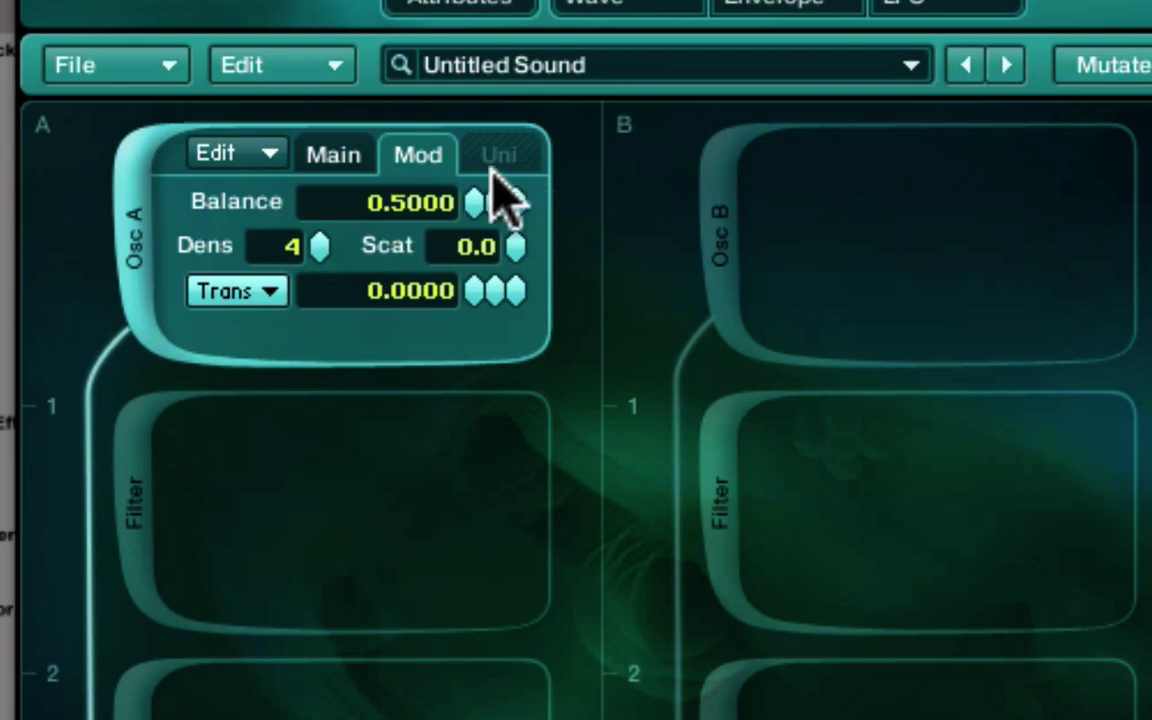
mouse_move(500, 206)
mouse_down()
mouse_move(537, 40)
mouse_move(563, 297)
mouse_move(560, 420)
mouse_up()
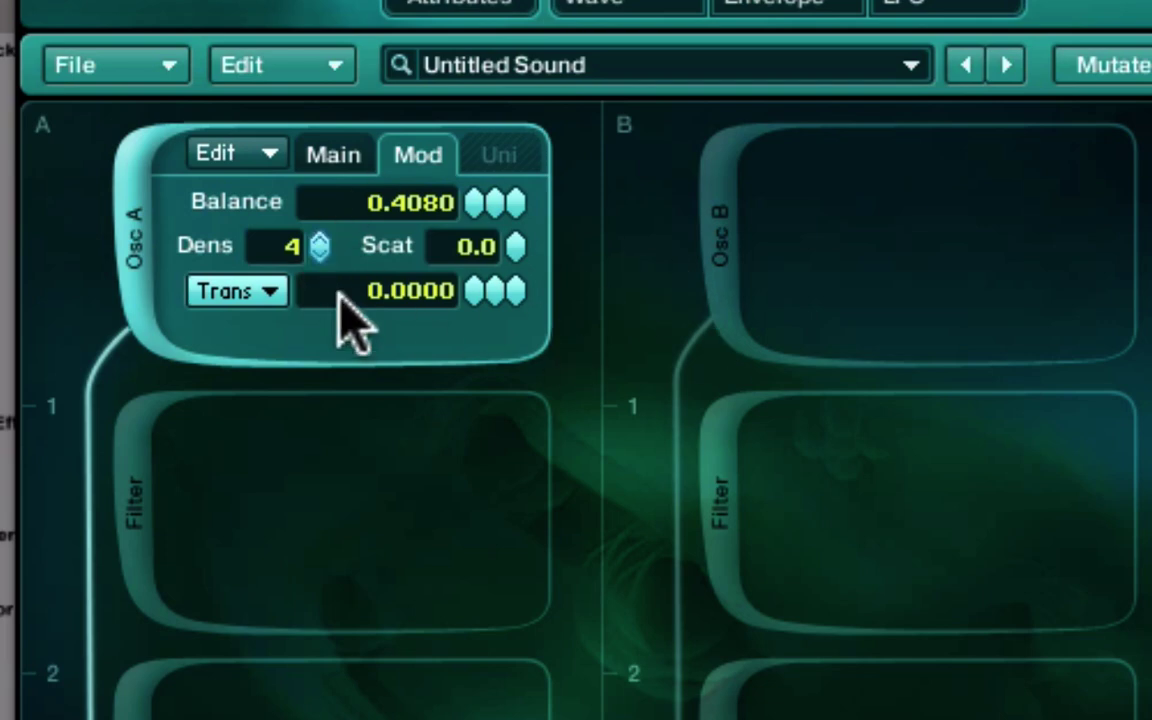
drag(493, 291, 540, 10)
- Change Osc A's oscillator type to Sample
click(343, 154)
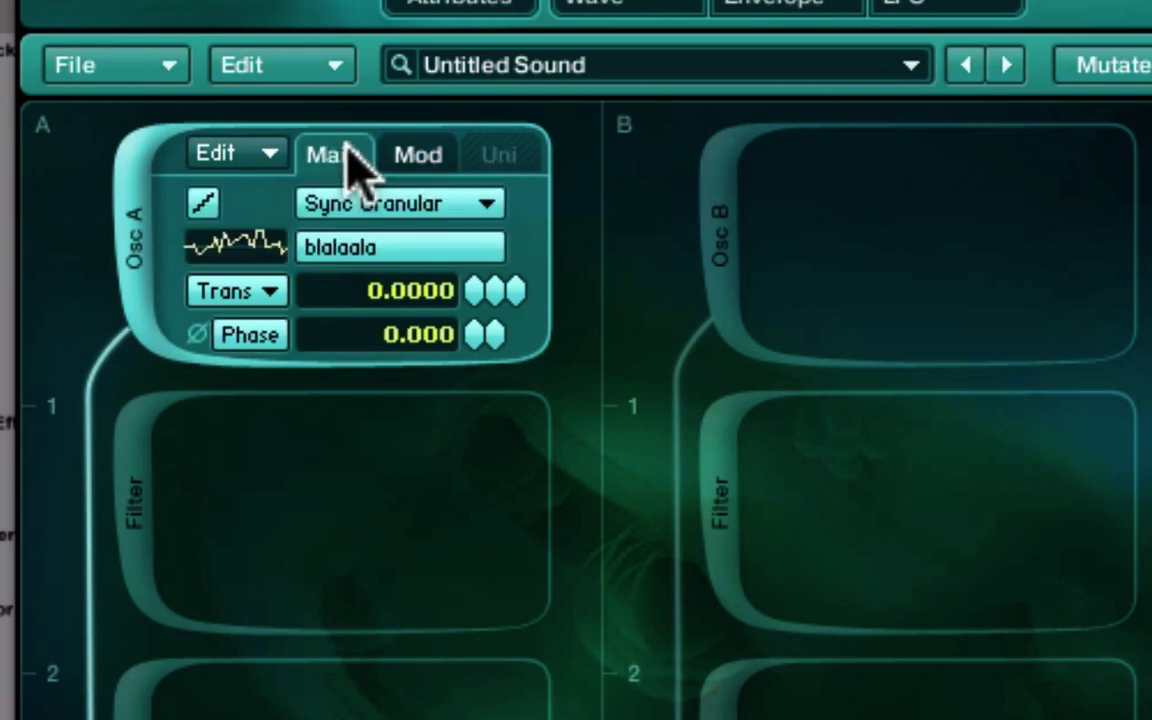
click(400, 204)
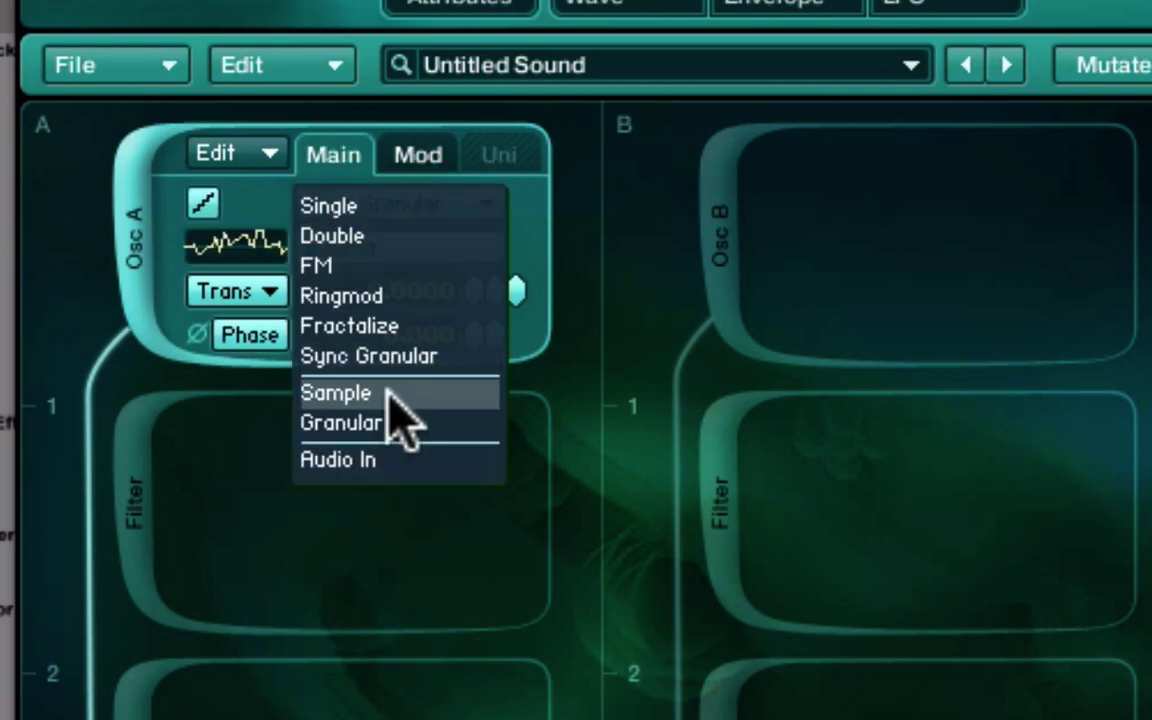
click(390, 393)
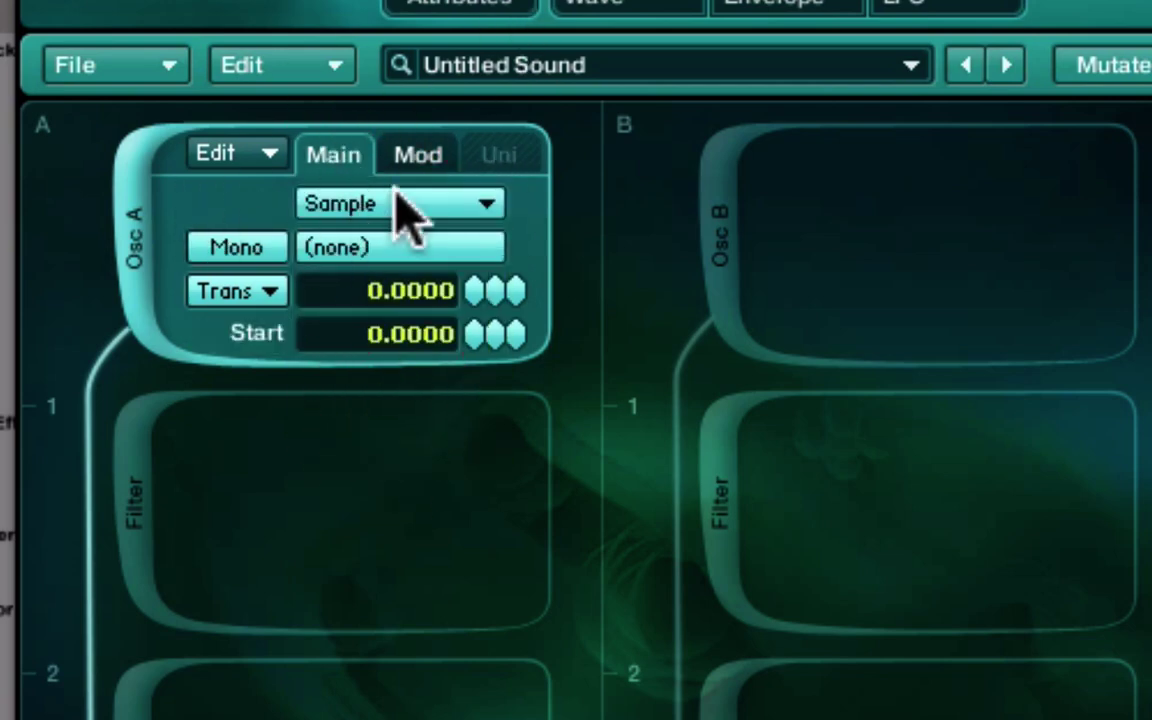
- Load Women Ah.wav from the 9 - Vocal sample folder into Osc A
click(380, 250)
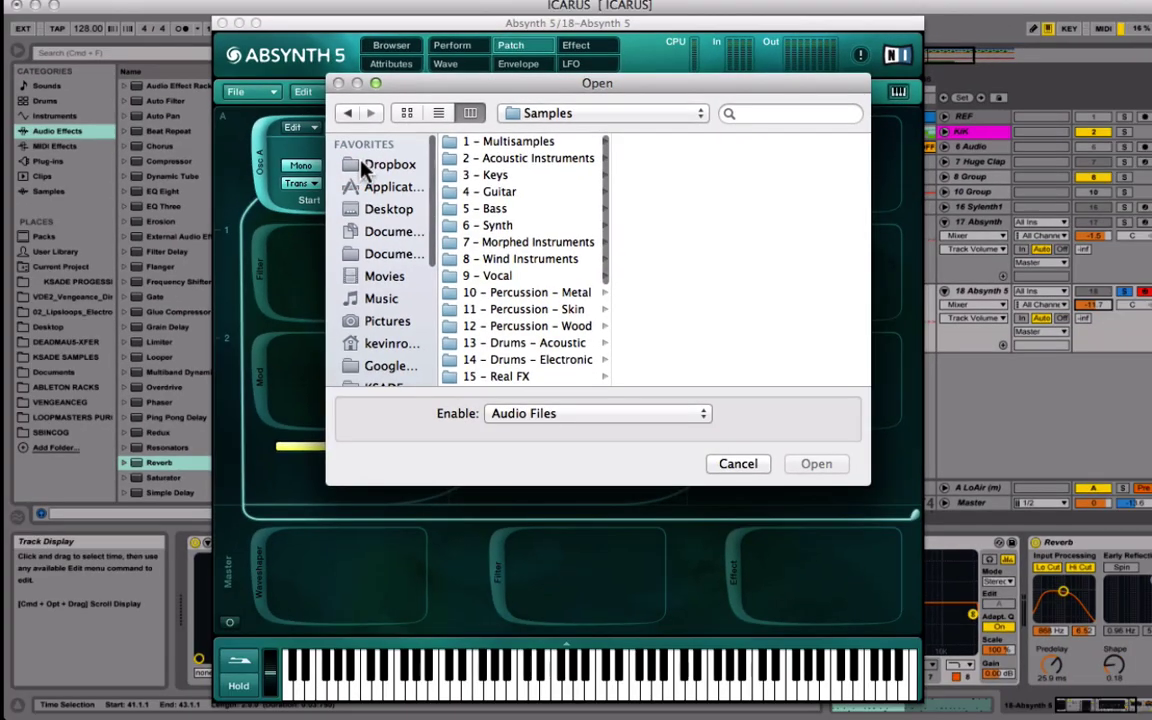
scroll(517, 210, down, 5)
scroll(519, 226, up, 5)
scroll(519, 226, down, 5)
scroll(519, 226, up, 5)
scroll(519, 226, down, 3)
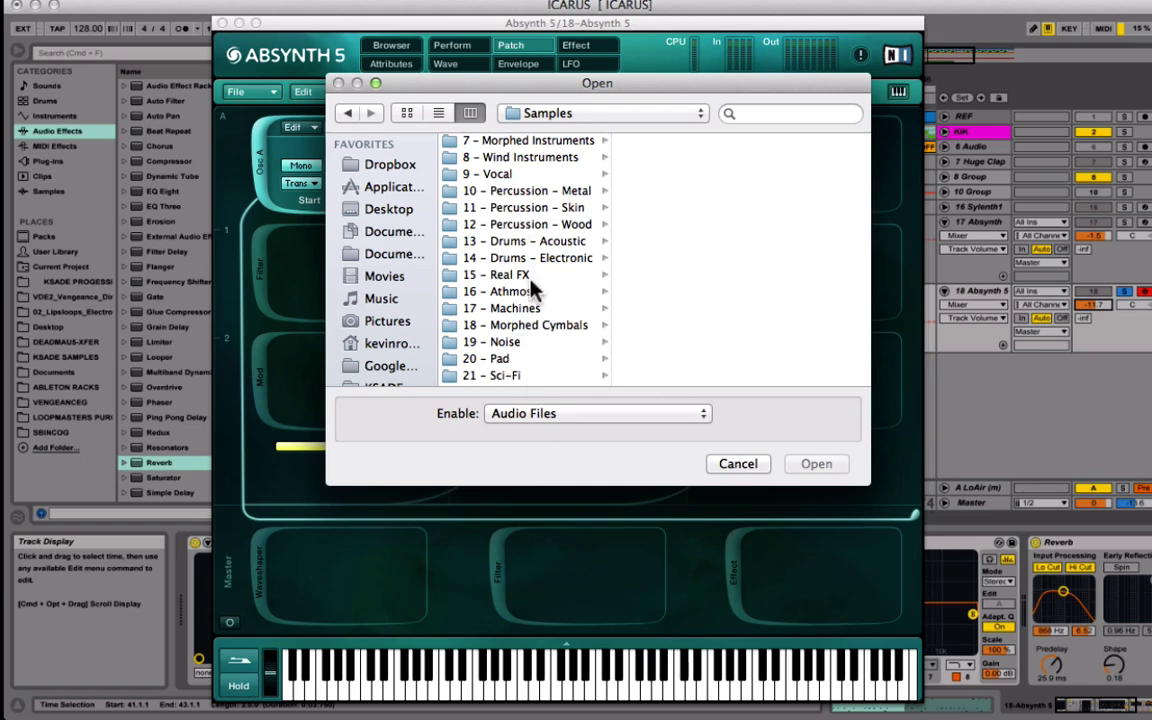
scroll(535, 310, up, 3)
click(498, 276)
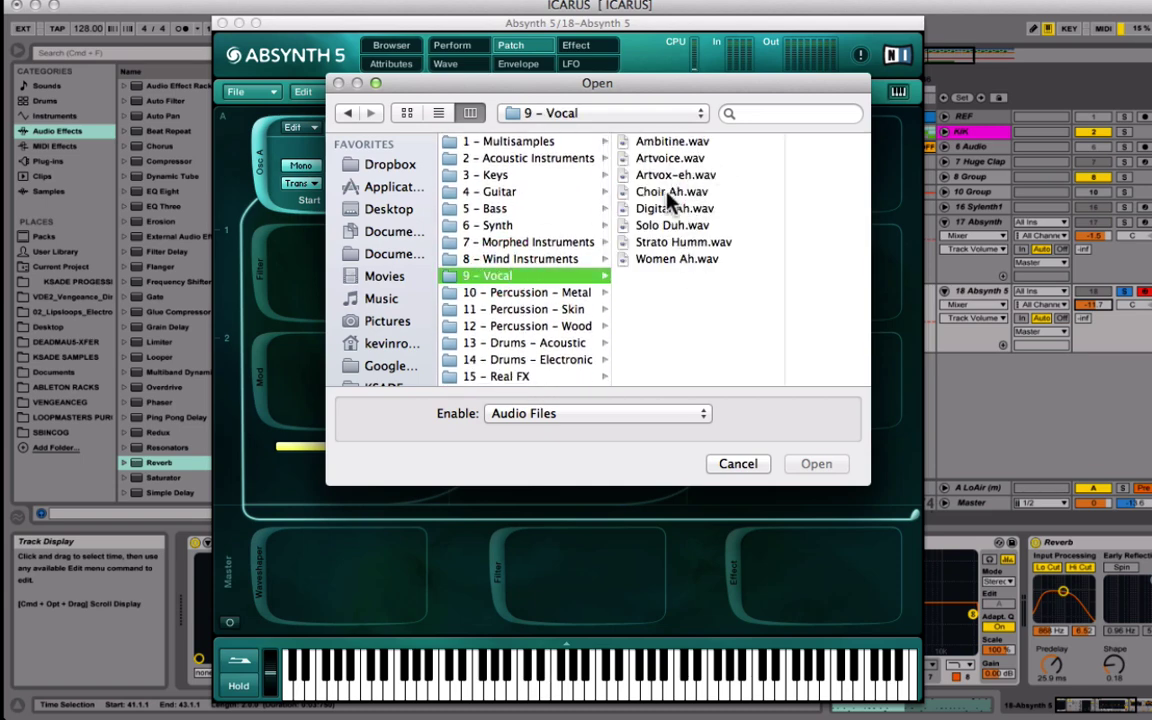
double_click(661, 259)
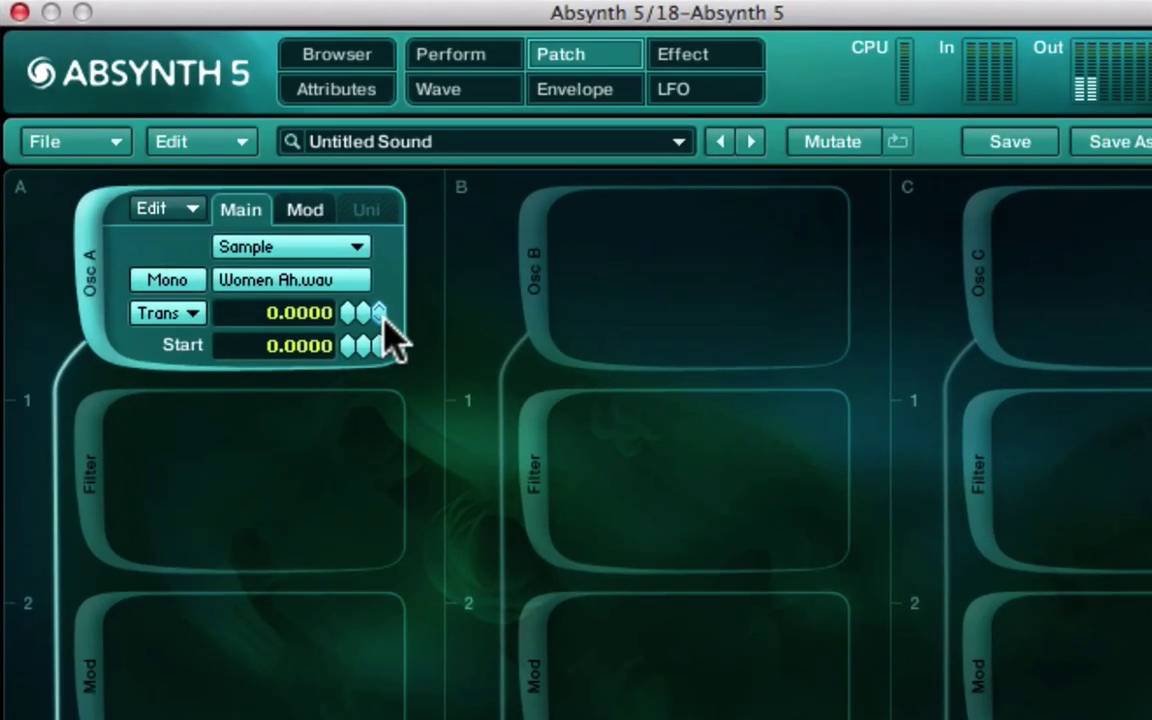
- Set Osc A's transposition to 9.5000
drag(373, 319, 382, 220)
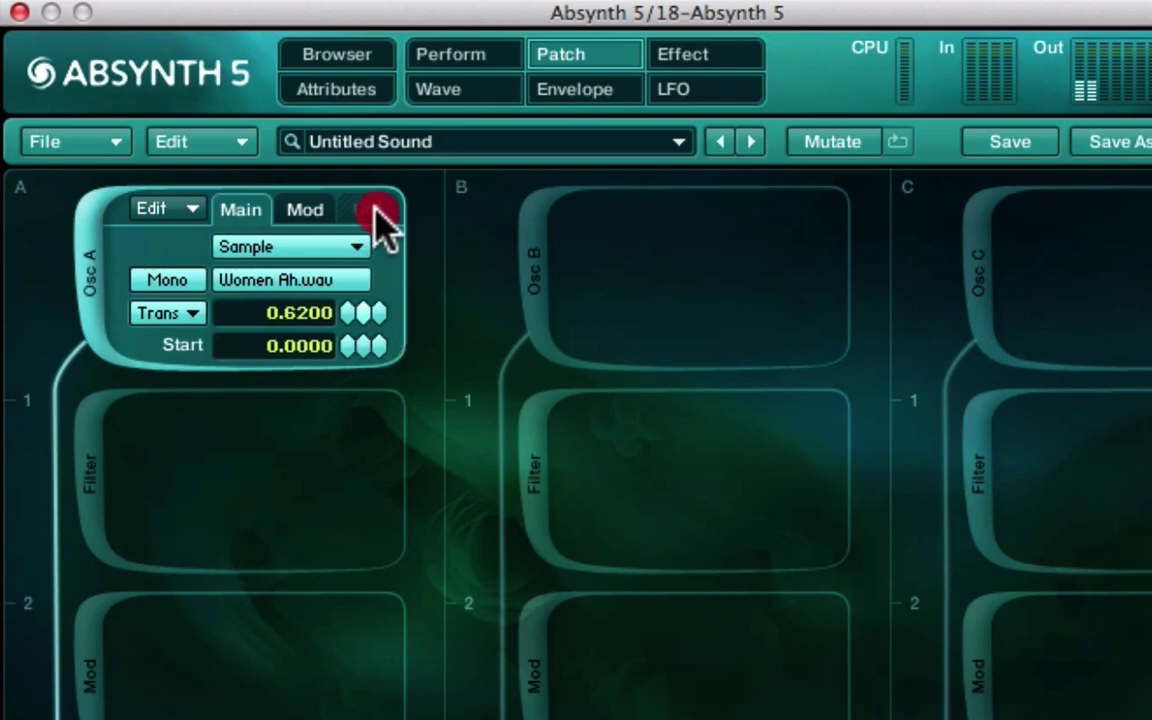
mouse_move(352, 314)
mouse_down()
mouse_move(350, 234)
mouse_move(368, 327)
mouse_move(343, 313)
mouse_up()
- Try Loop All as the play mode of Osc A's sample, and set it to Loop Edit
click(303, 210)
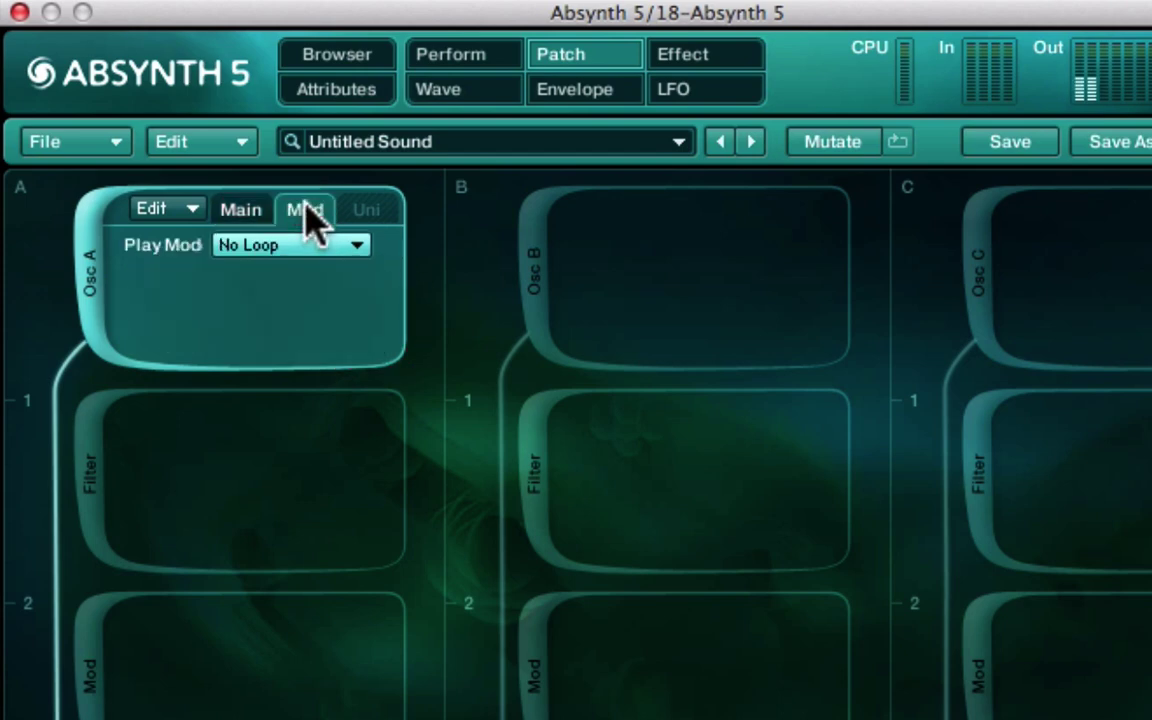
click(301, 246)
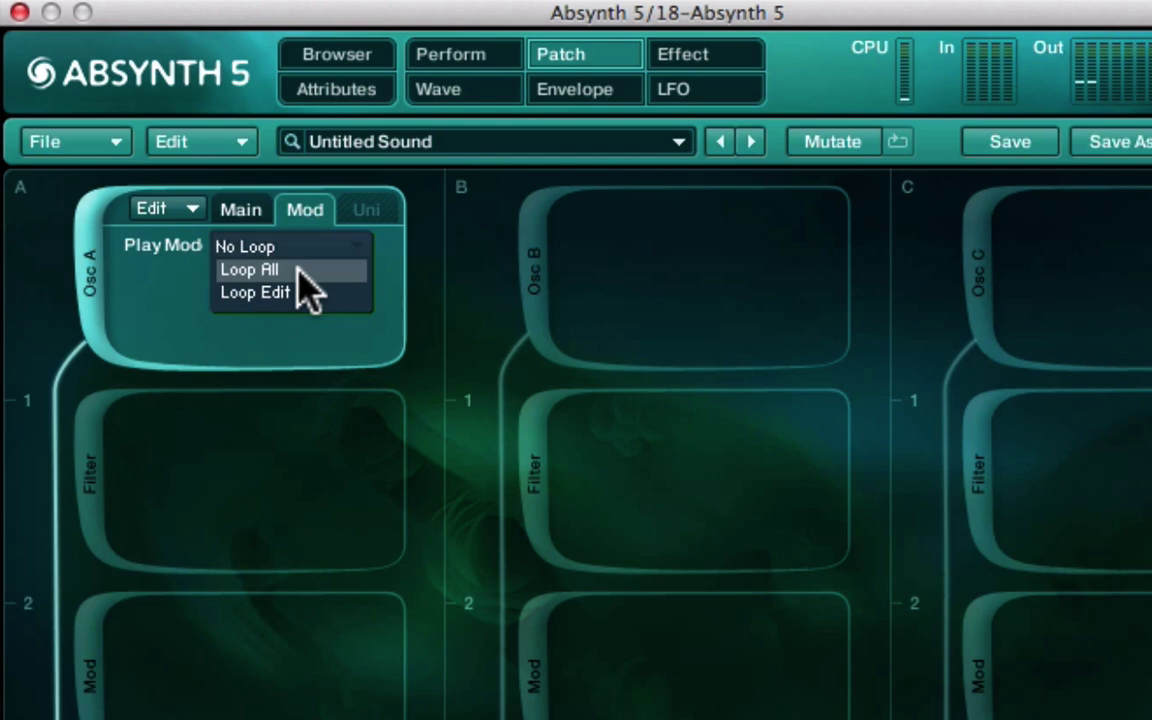
click(300, 269)
click(321, 248)
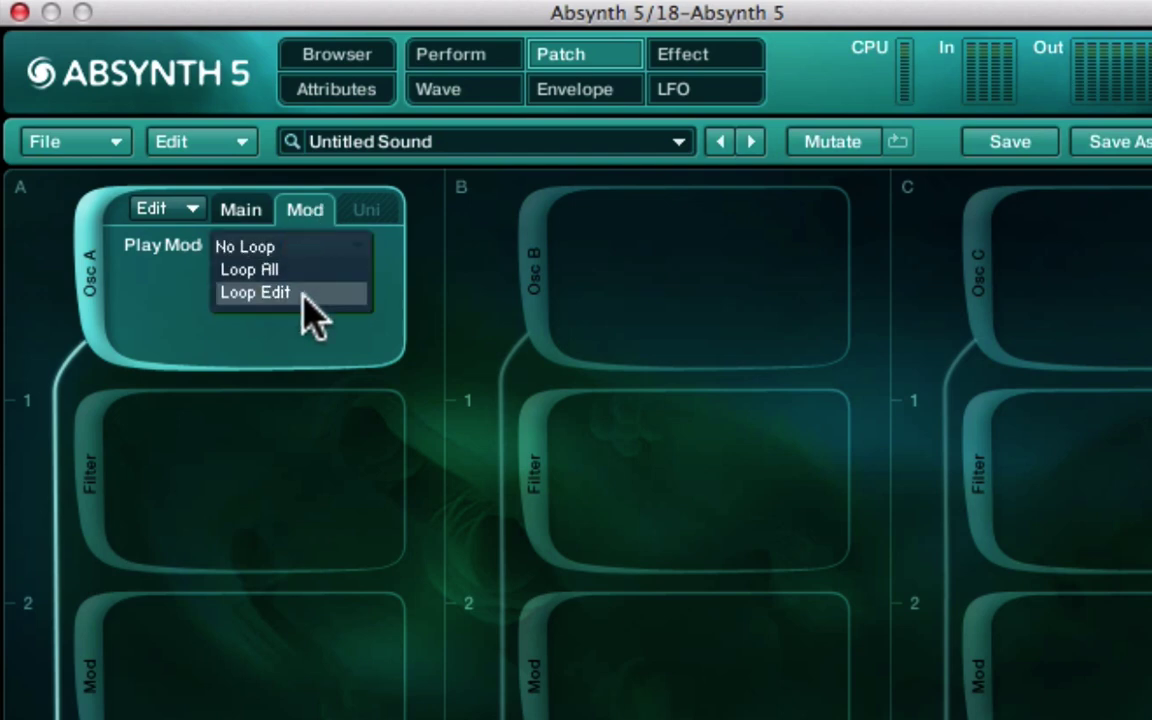
click(238, 269)
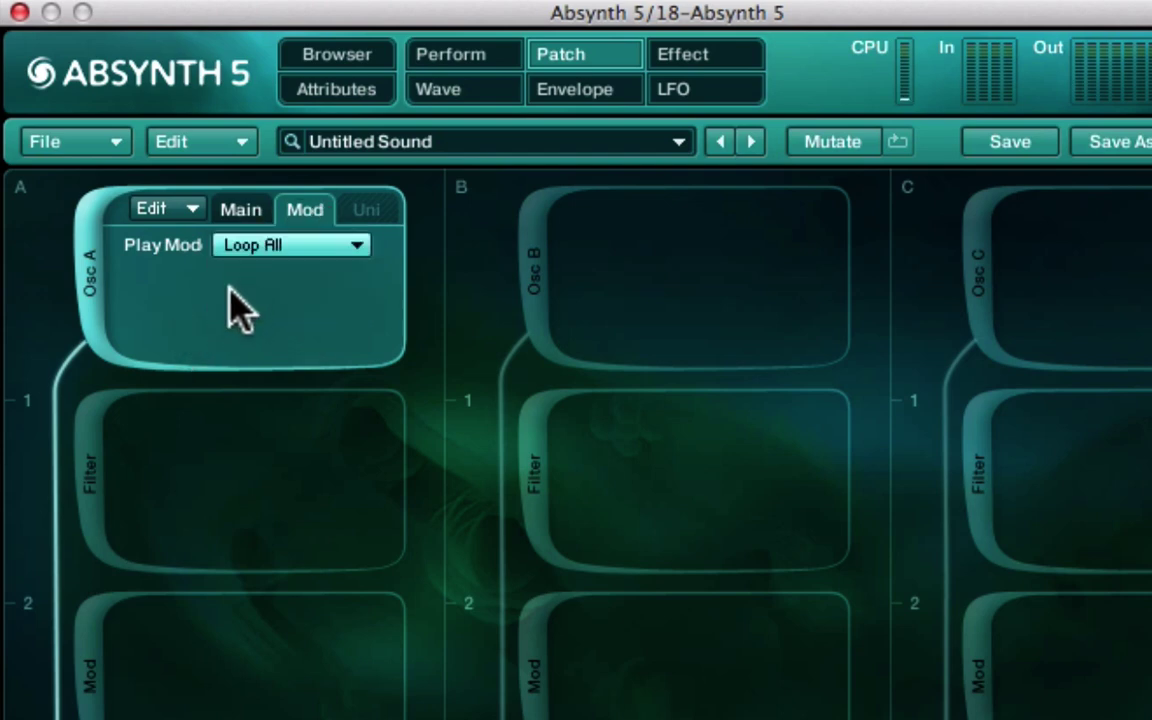
click(285, 248)
click(282, 290)
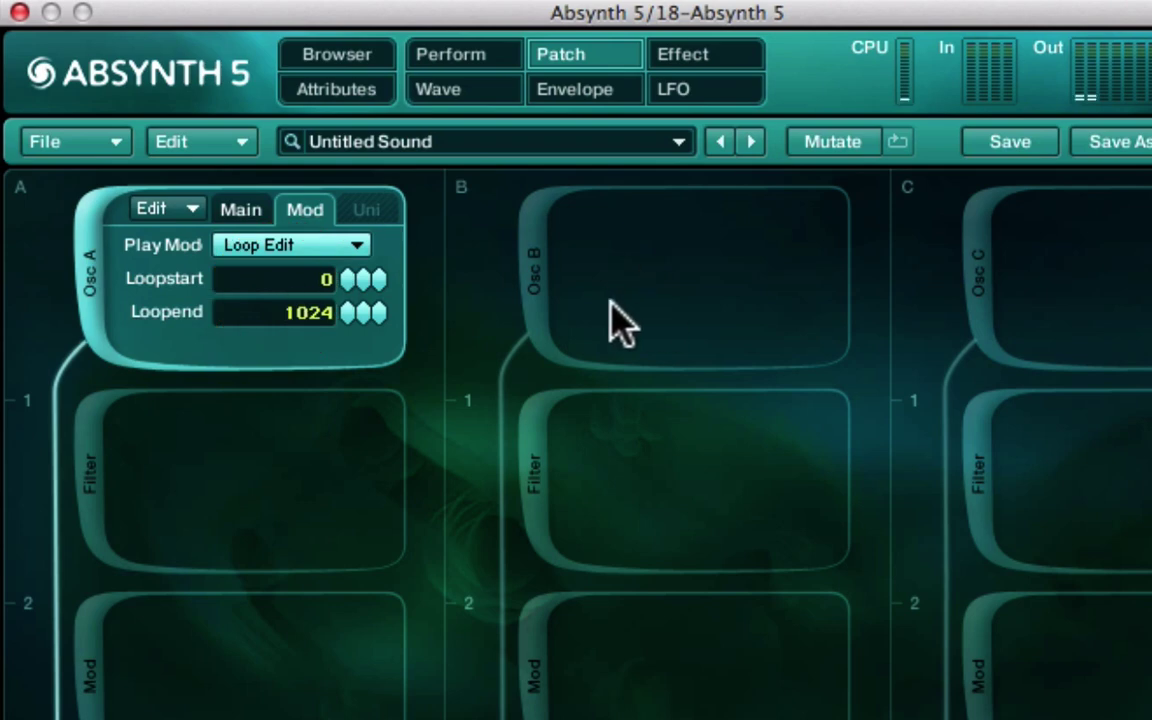
- Set the Loopend point of Osc A's sample to 24024
drag(362, 280, 368, 313)
drag(346, 310, 386, 270)
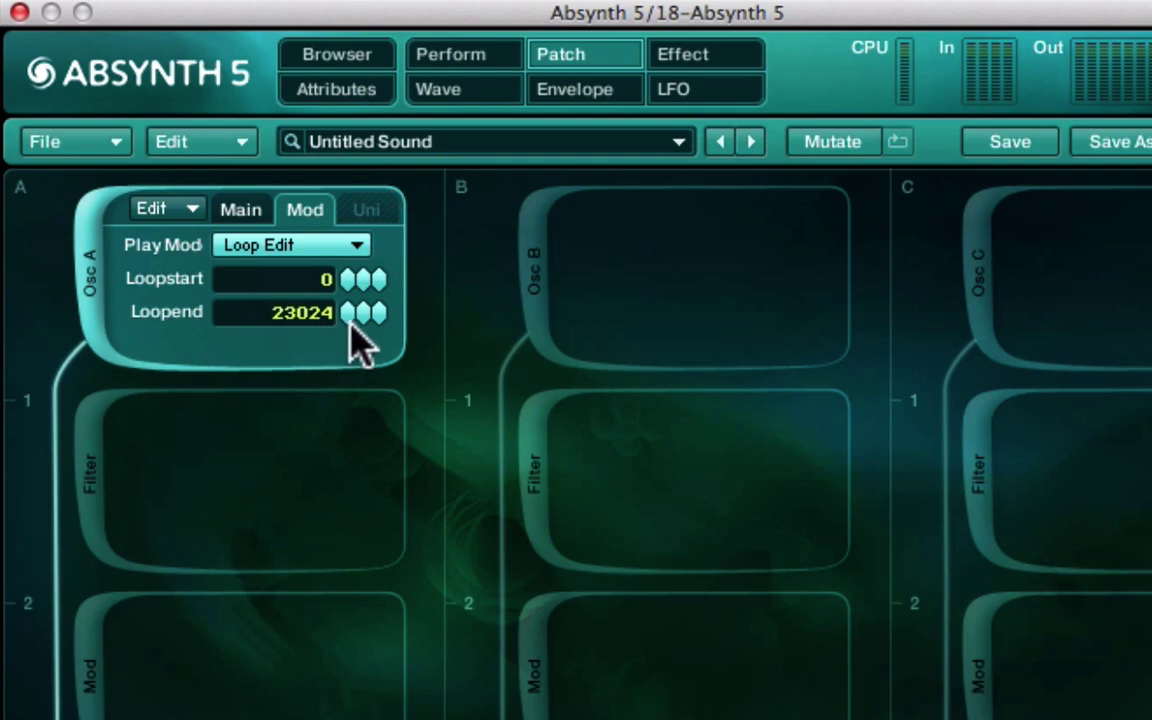
drag(346, 315, 340, 352)
drag(343, 325, 351, 320)
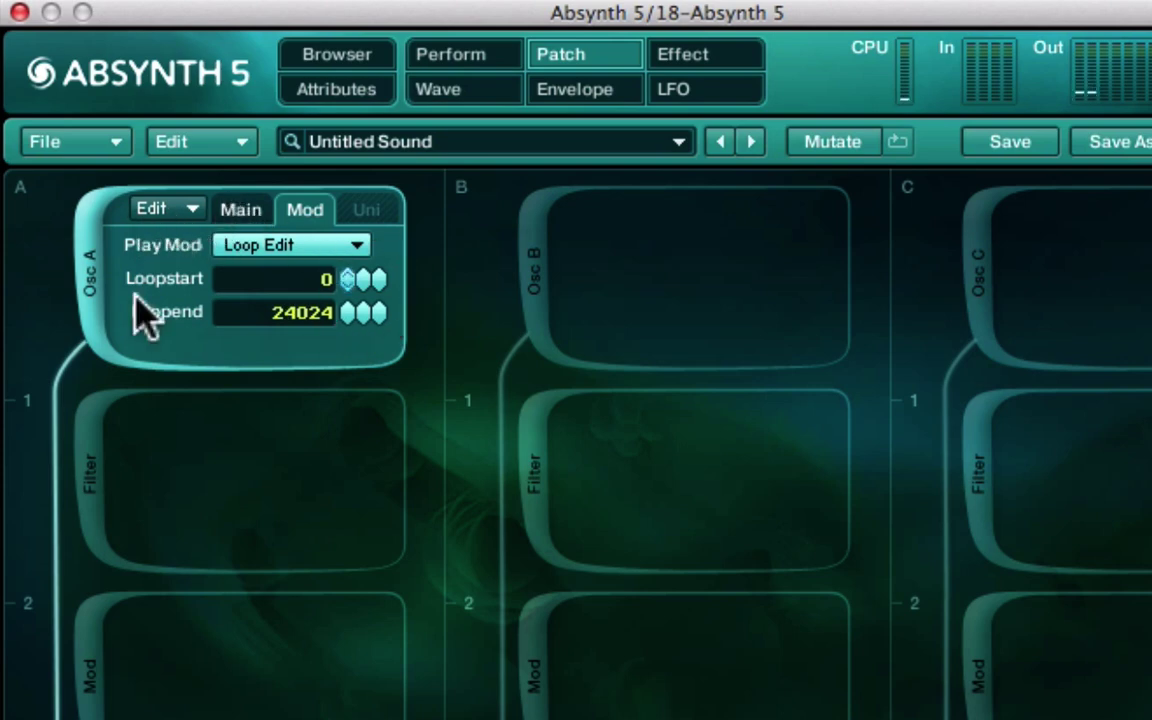
click(250, 243)
click(129, 311)
click(243, 212)
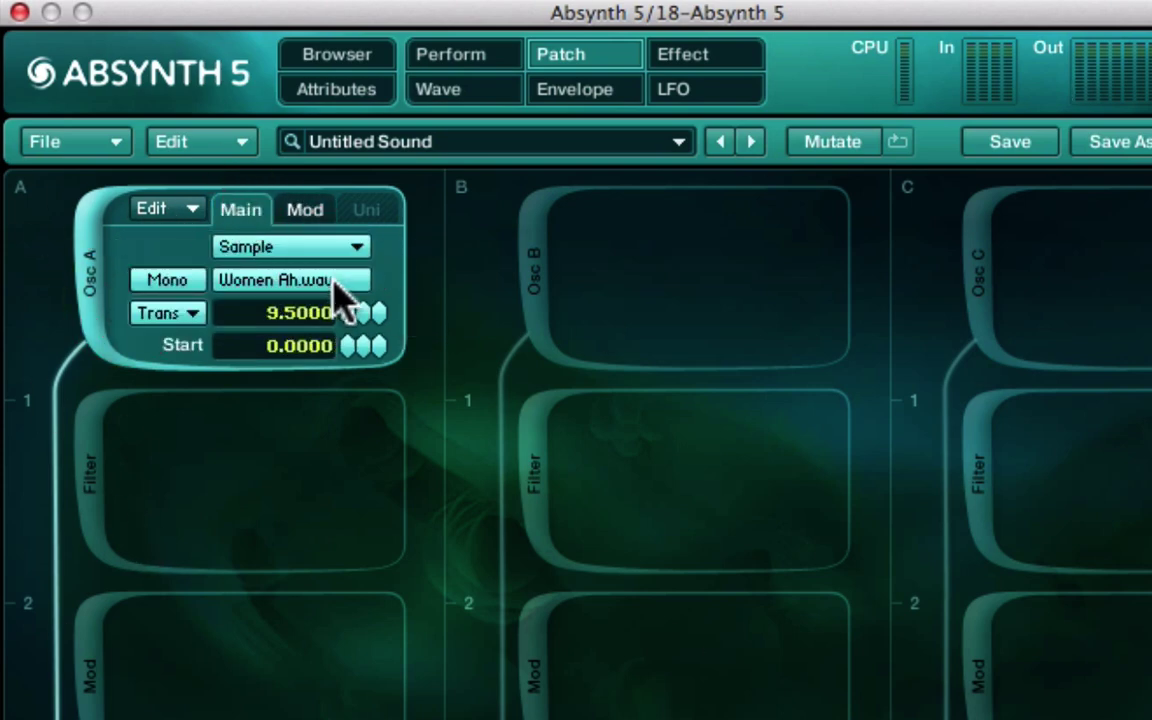
click(303, 249)
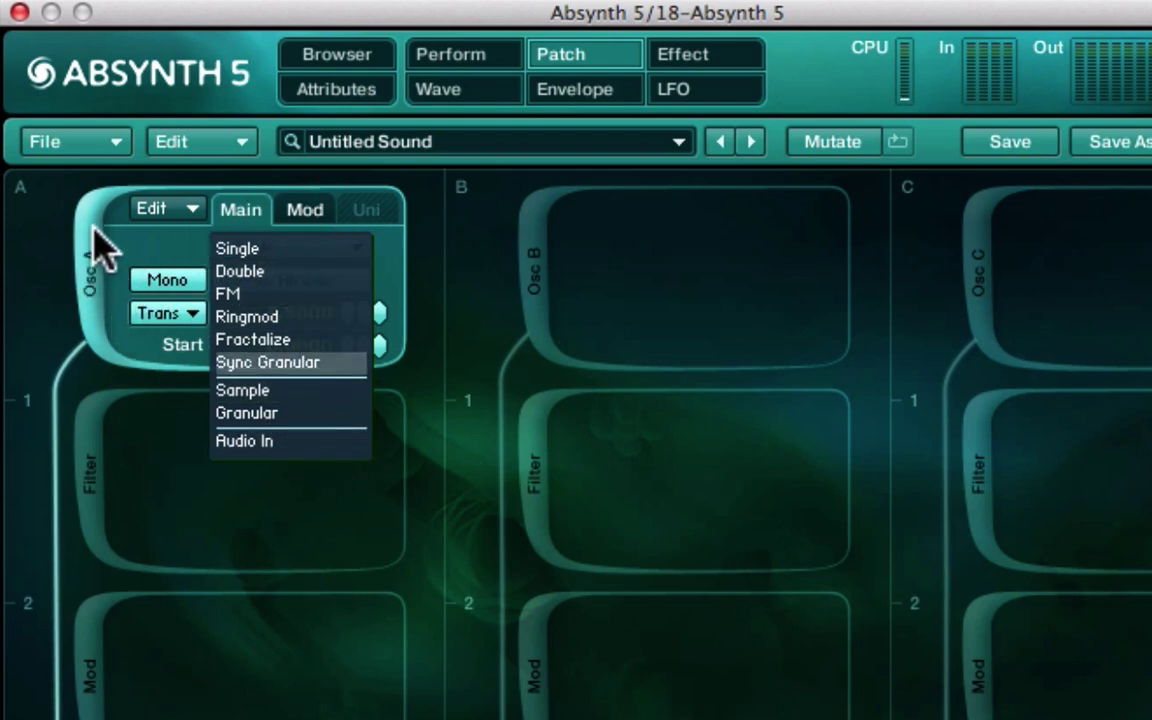
click(122, 287)
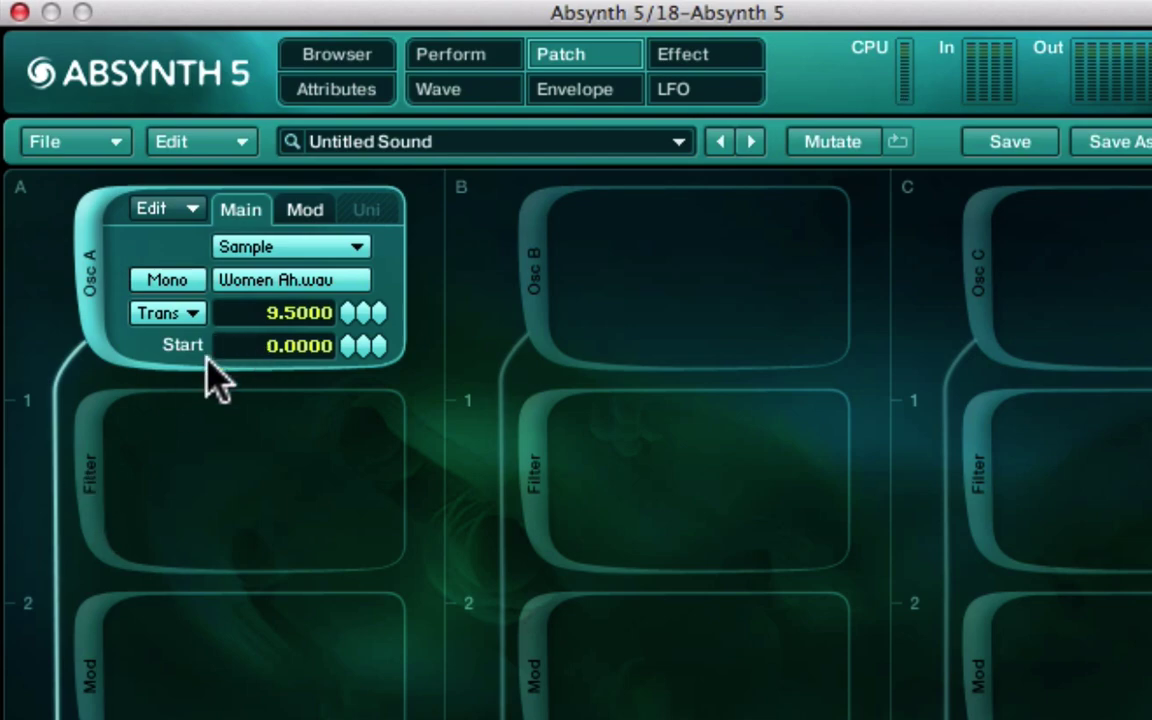
- Enable the first module below Osc A in channel A and set its type to Waveshape
click(88, 482)
click(330, 450)
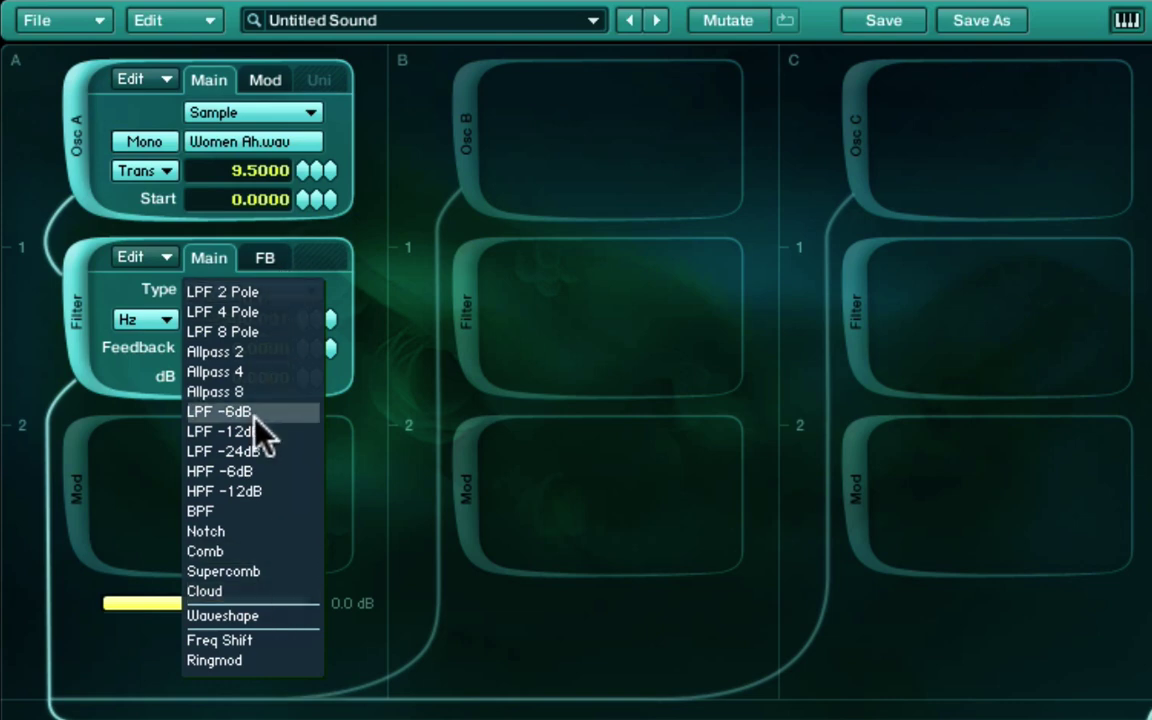
click(279, 618)
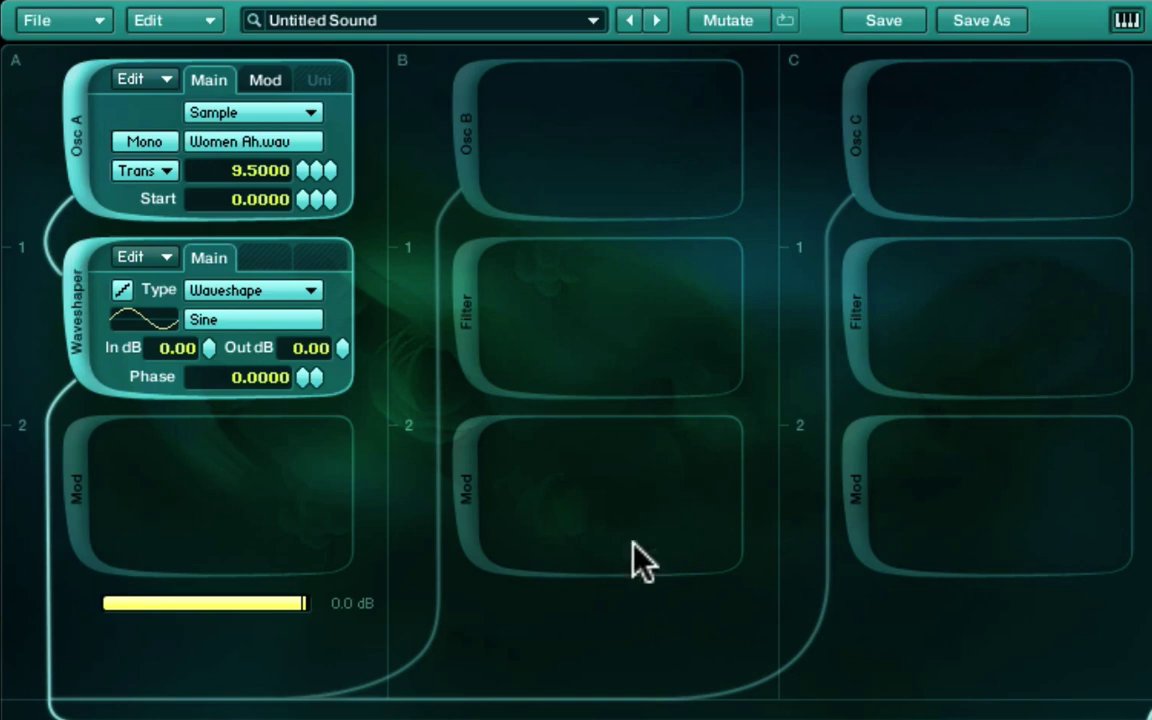
- Load the user wave blalaala.glo into channel A's Waveshaper and set its phase to -0.4100
click(246, 322)
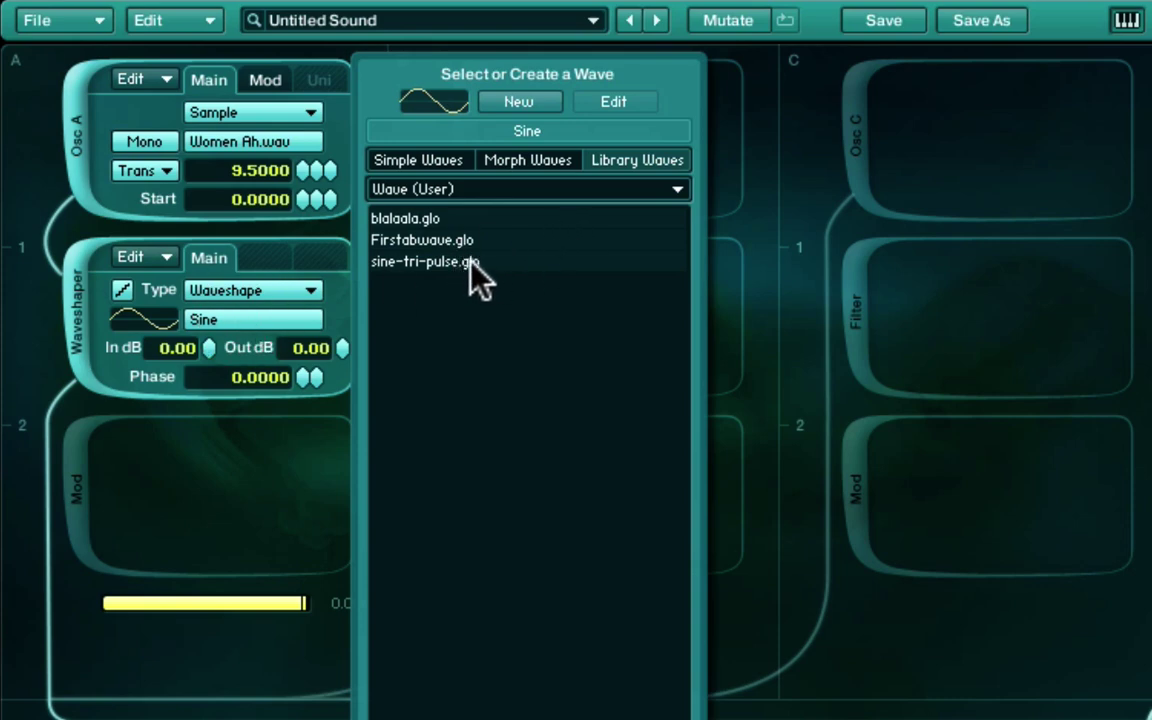
click(440, 218)
click(434, 216)
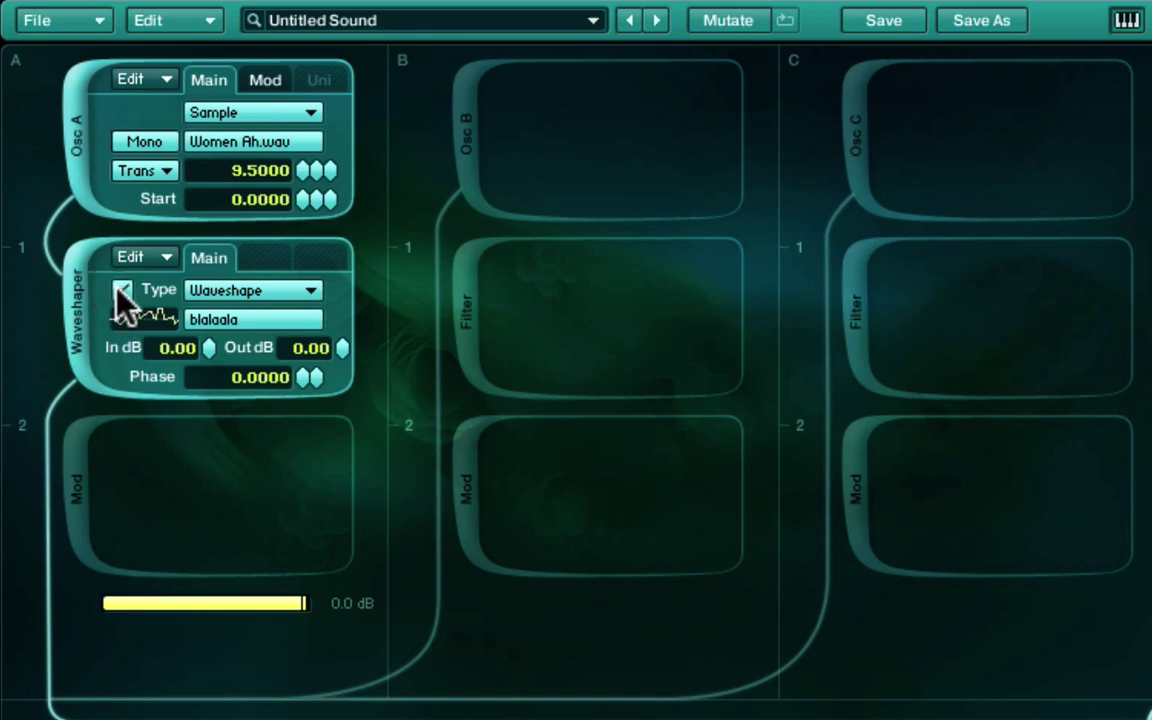
click(304, 376)
mouse_move(304, 376)
mouse_down()
mouse_move(311, 304)
mouse_move(310, 432)
mouse_up()
- Replace the Waveshaper's wave with the Analog 5 morph wave
click(295, 318)
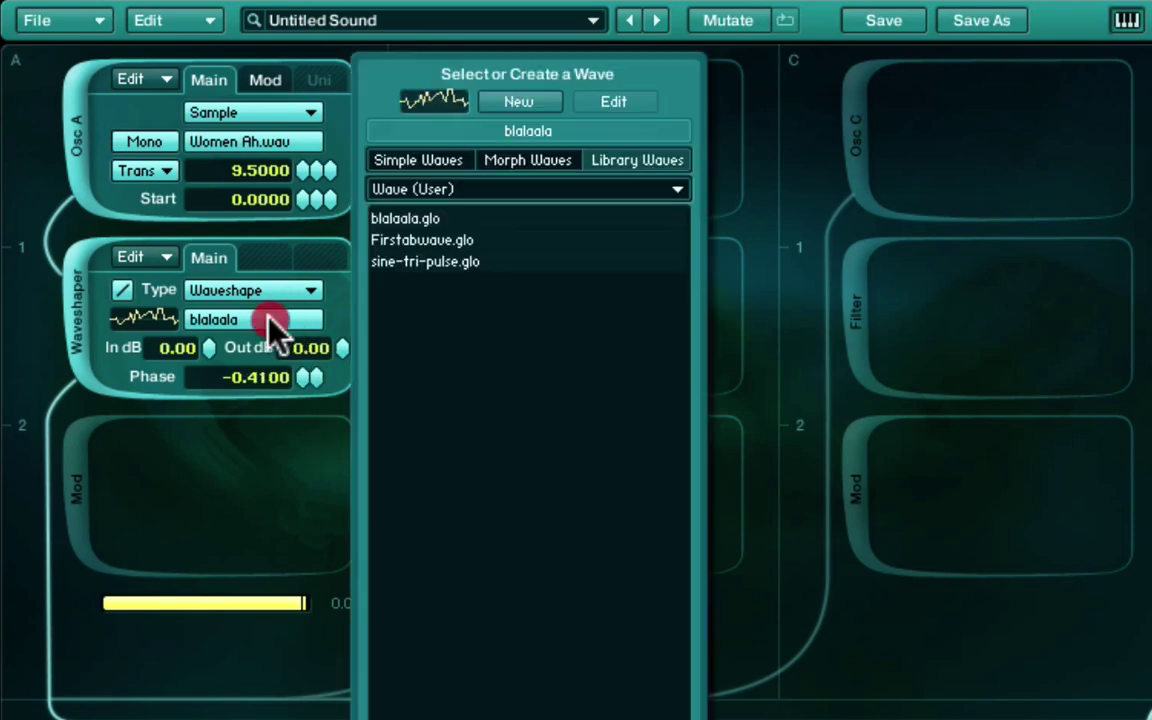
click(440, 162)
click(516, 161)
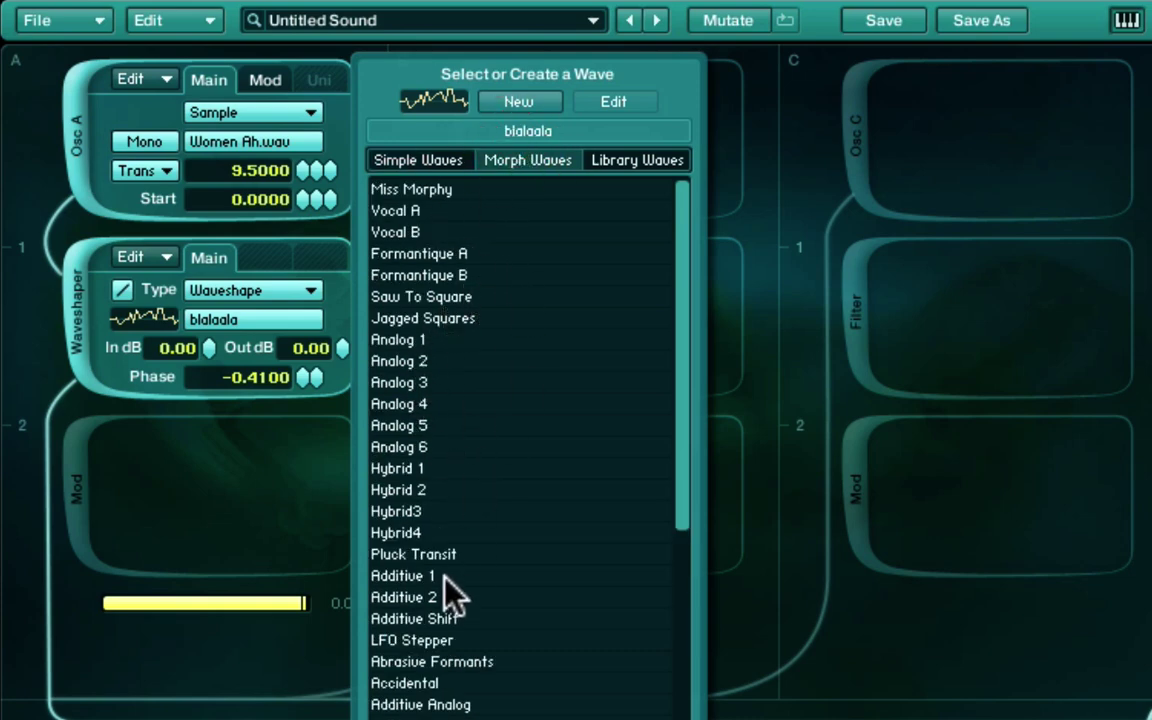
double_click(442, 425)
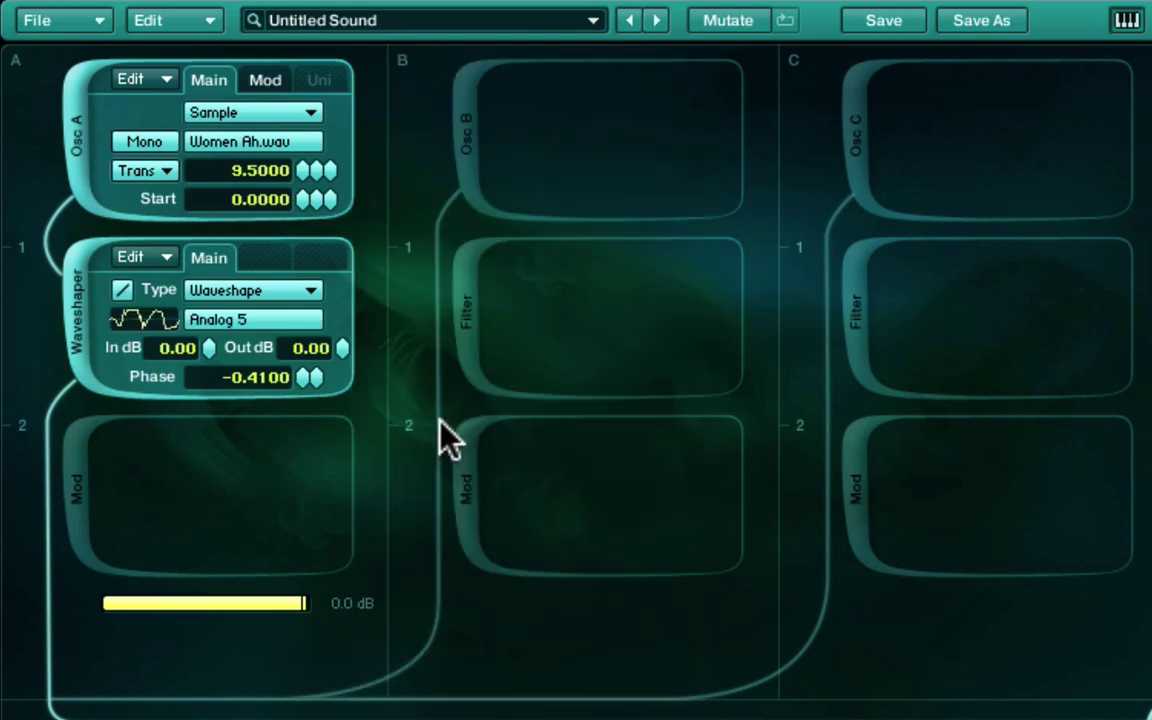
click(249, 291)
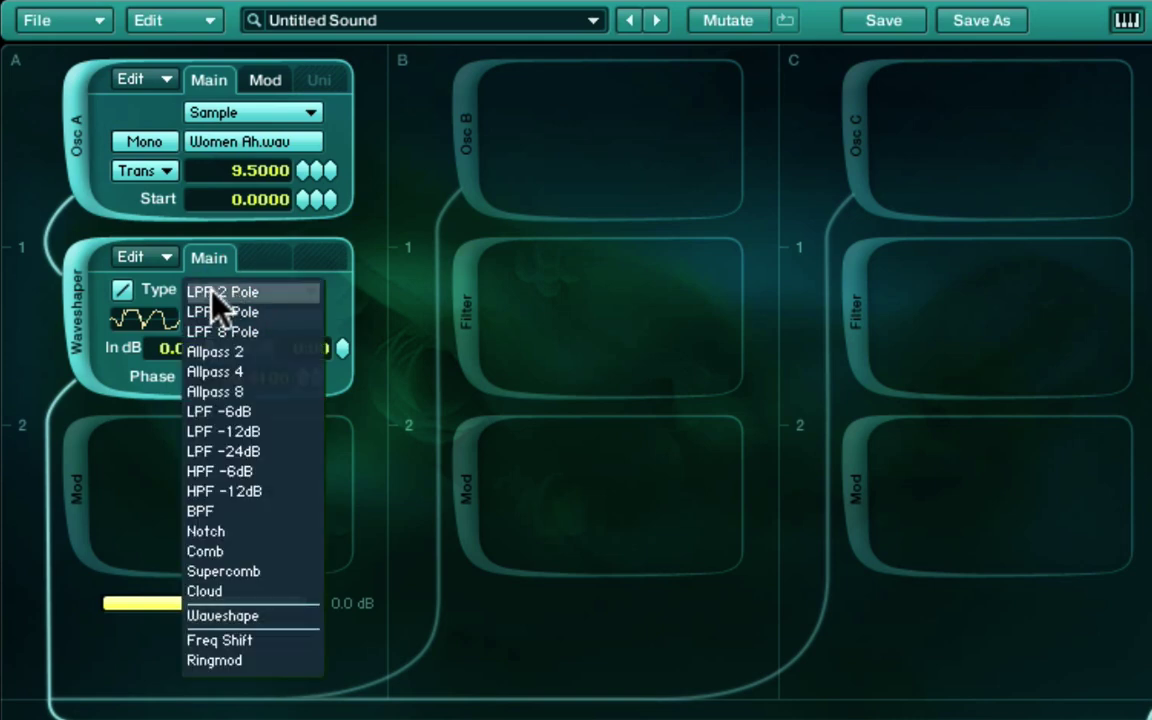
click(162, 284)
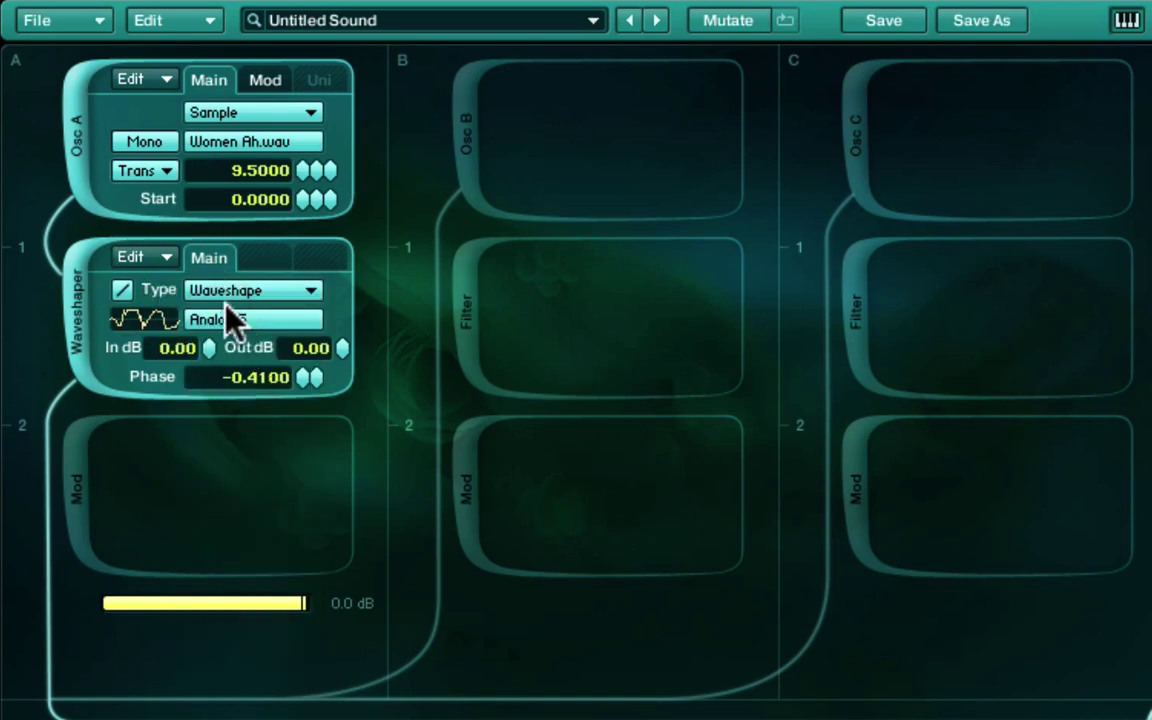
- Load the Saw To Square morph wave into the Waveshaper and set its output level to -1.60 dB
drag(342, 349, 363, 404)
click(253, 318)
click(412, 296)
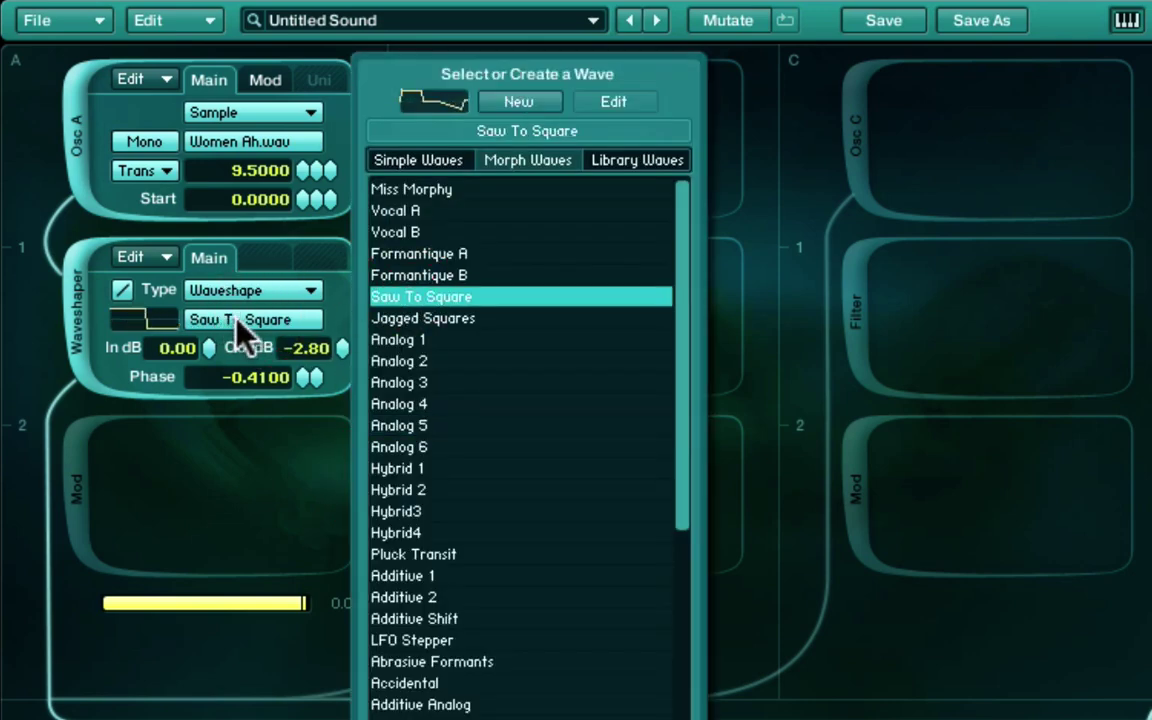
click(312, 262)
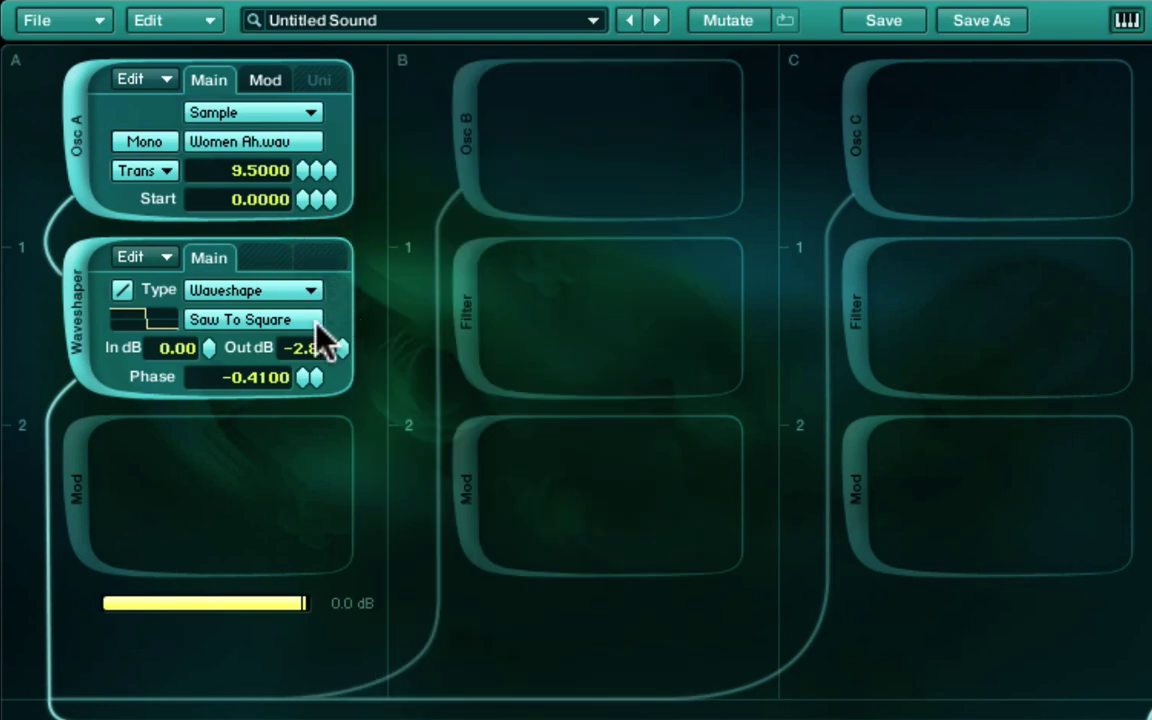
drag(337, 345, 337, 326)
click(157, 255)
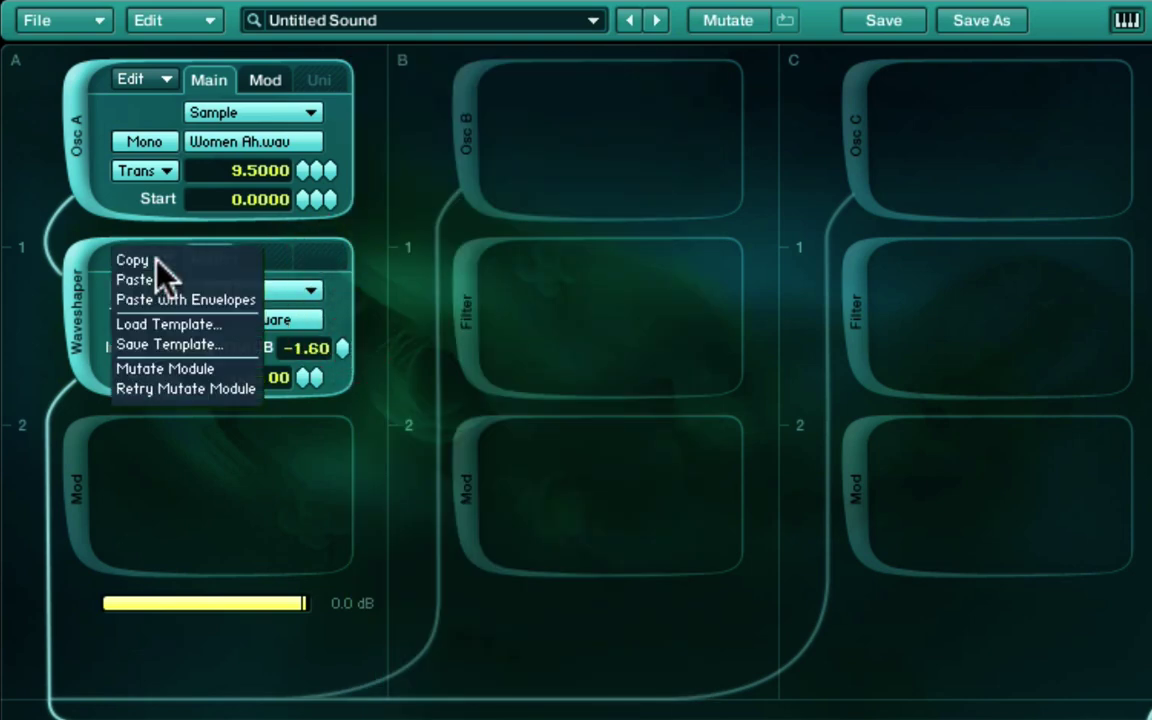
click(325, 268)
- Change the Waveshaper module's type to HPF -12dB and lower the filter's cutoff frequency
click(300, 289)
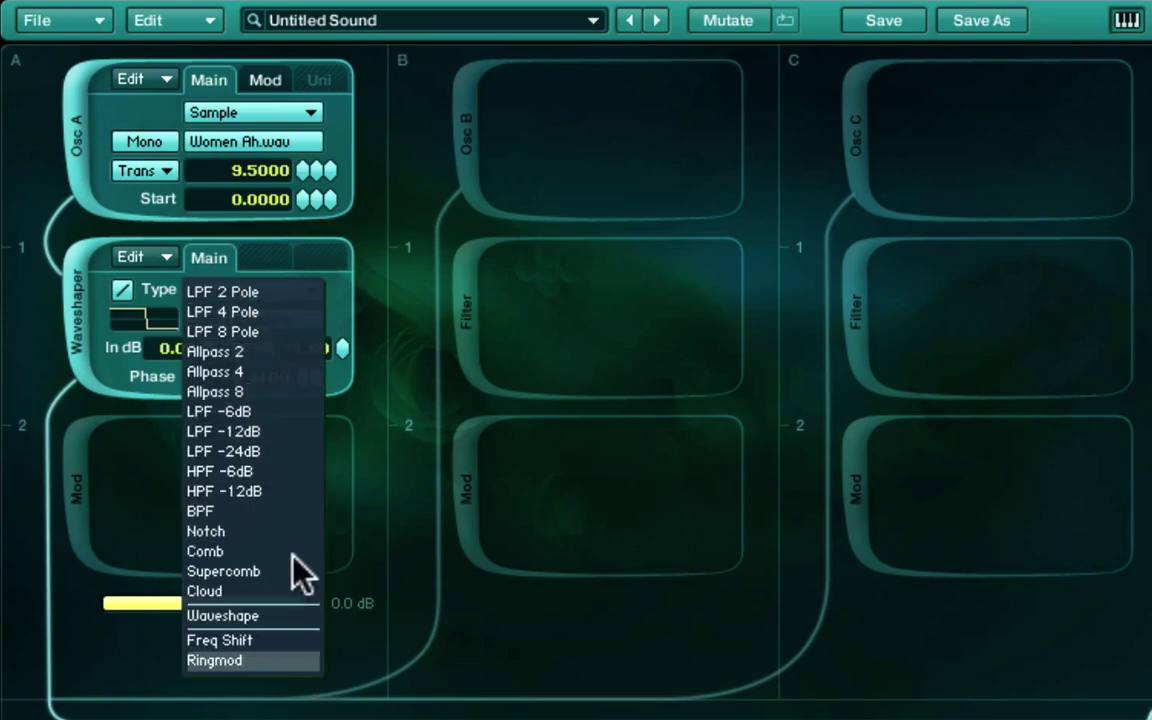
click(272, 492)
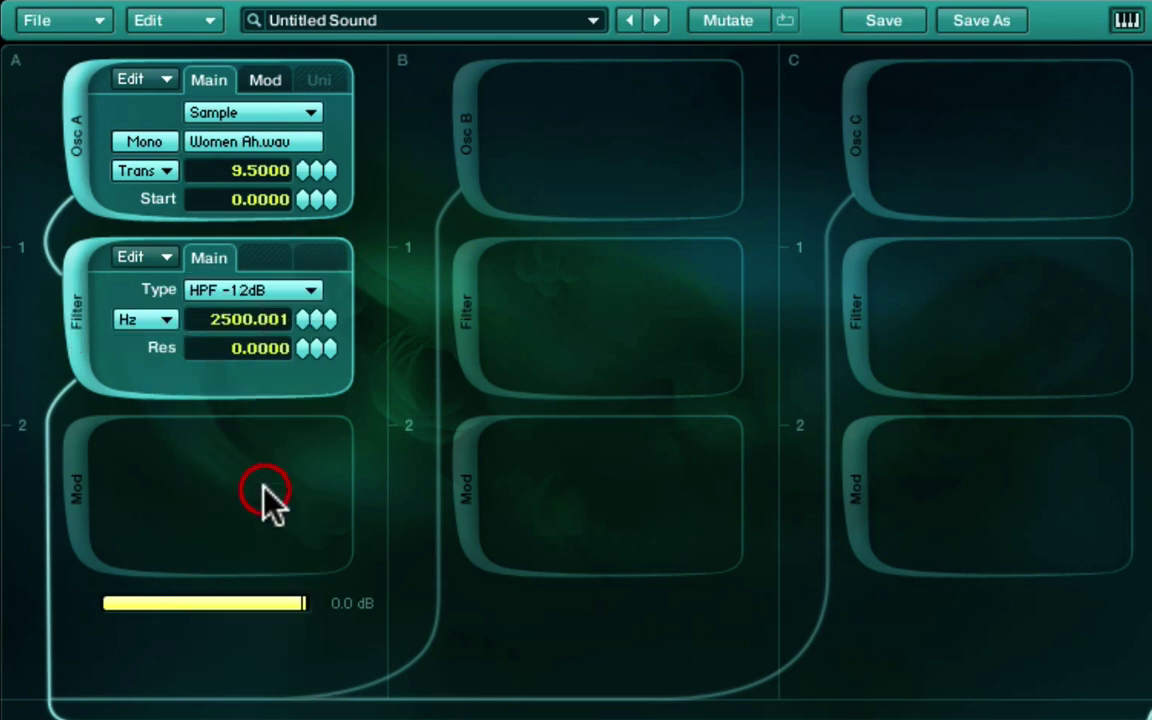
click(310, 290)
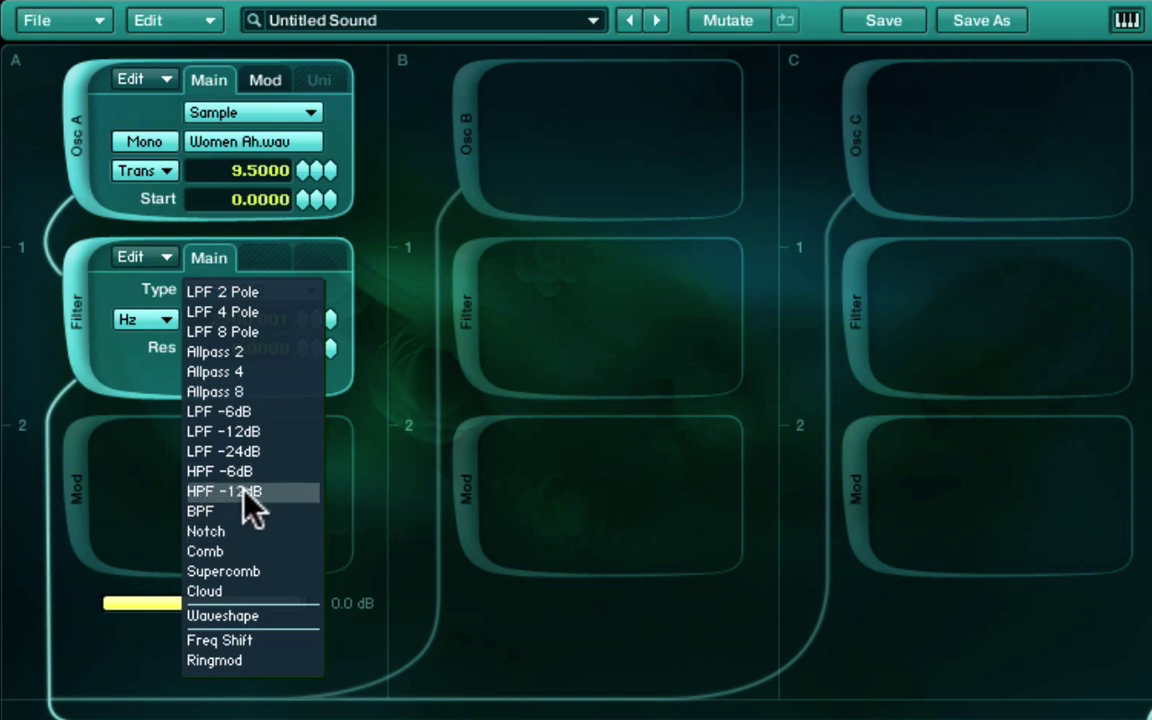
click(93, 382)
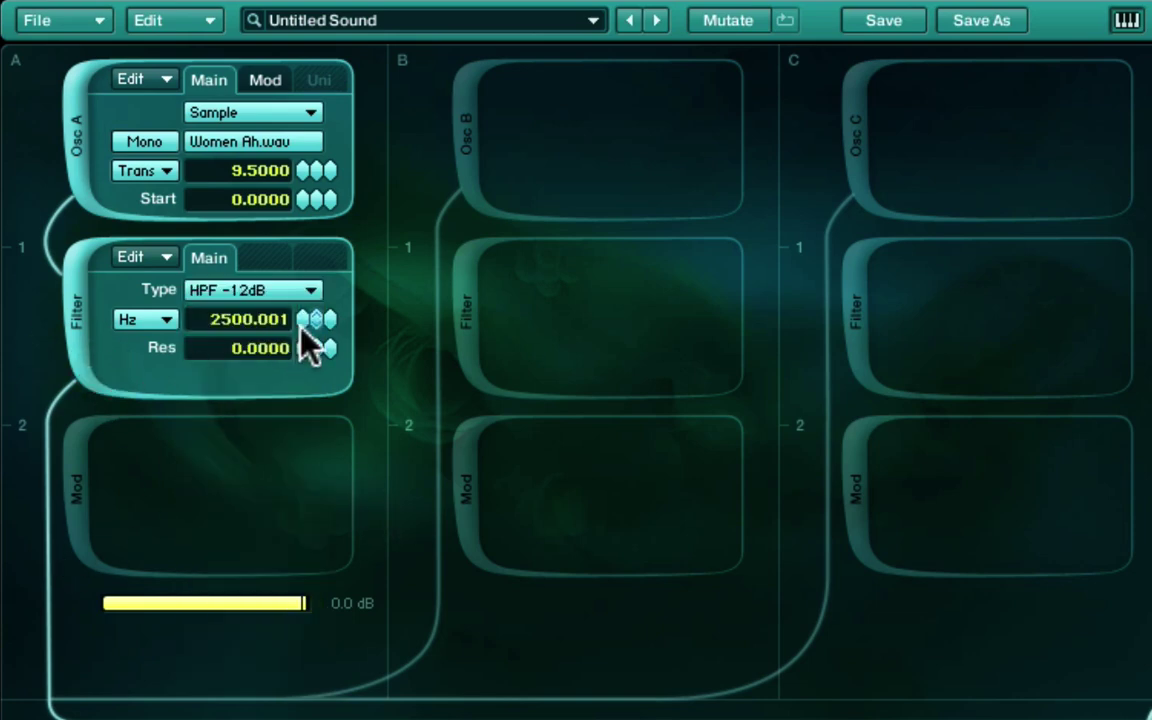
drag(301, 323, 315, 412)
- Toggle channel A's filter module off and on several times, leaving it disabled
click(77, 313)
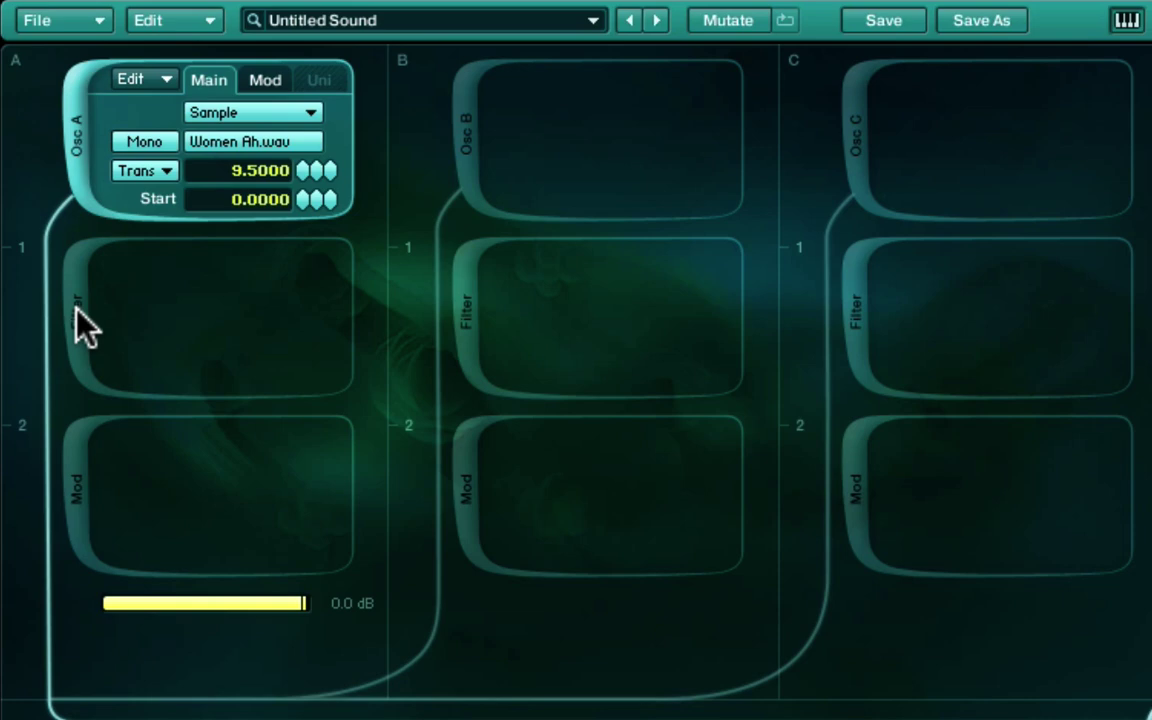
click(77, 313)
click(77, 313)
click(77, 313)
click(77, 313)
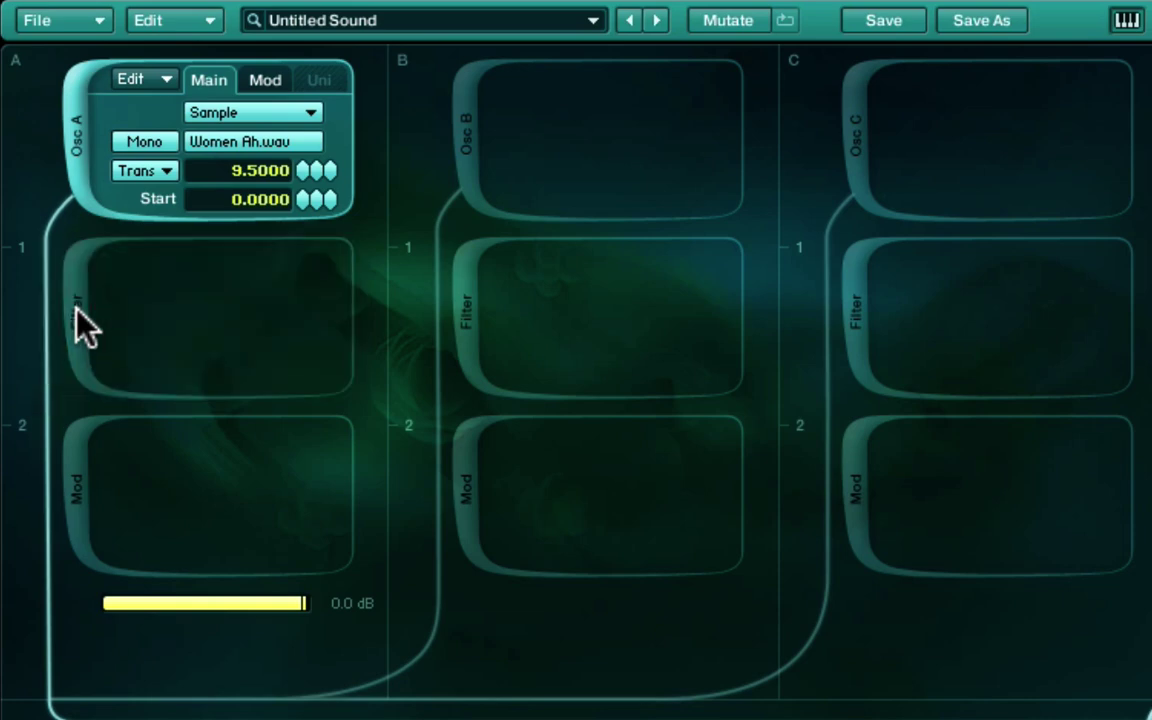
- Enable the Mod module in channel A and try adjusting the channel's output level
click(80, 497)
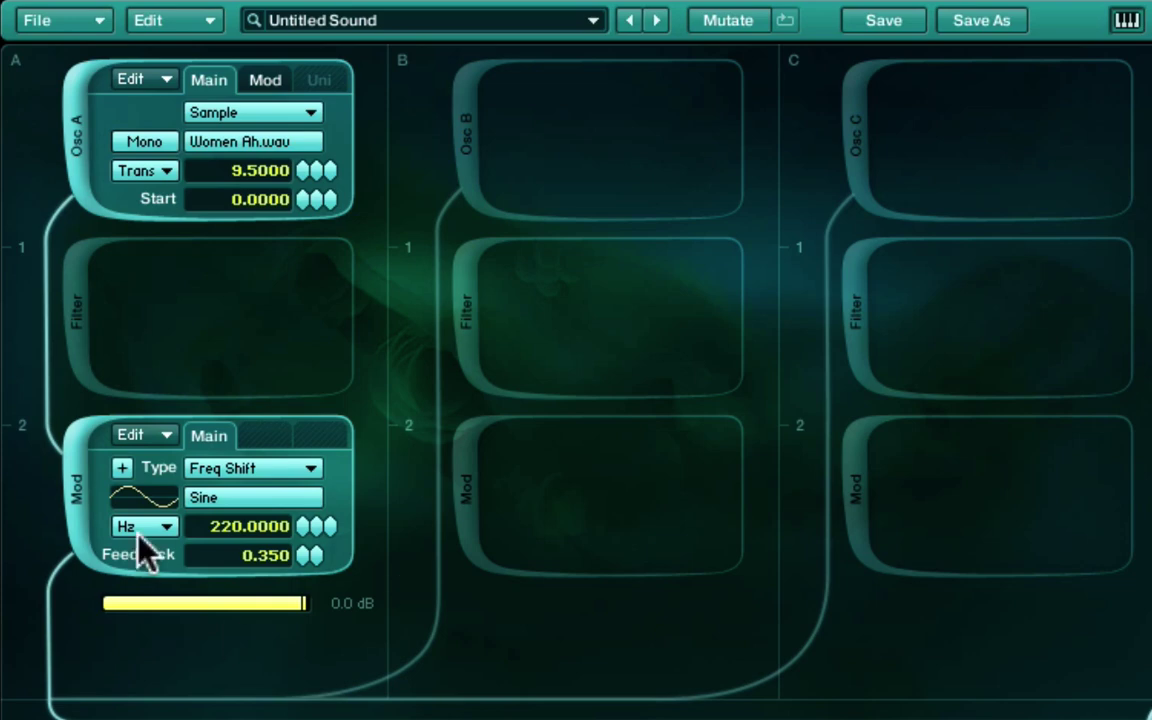
click(258, 470)
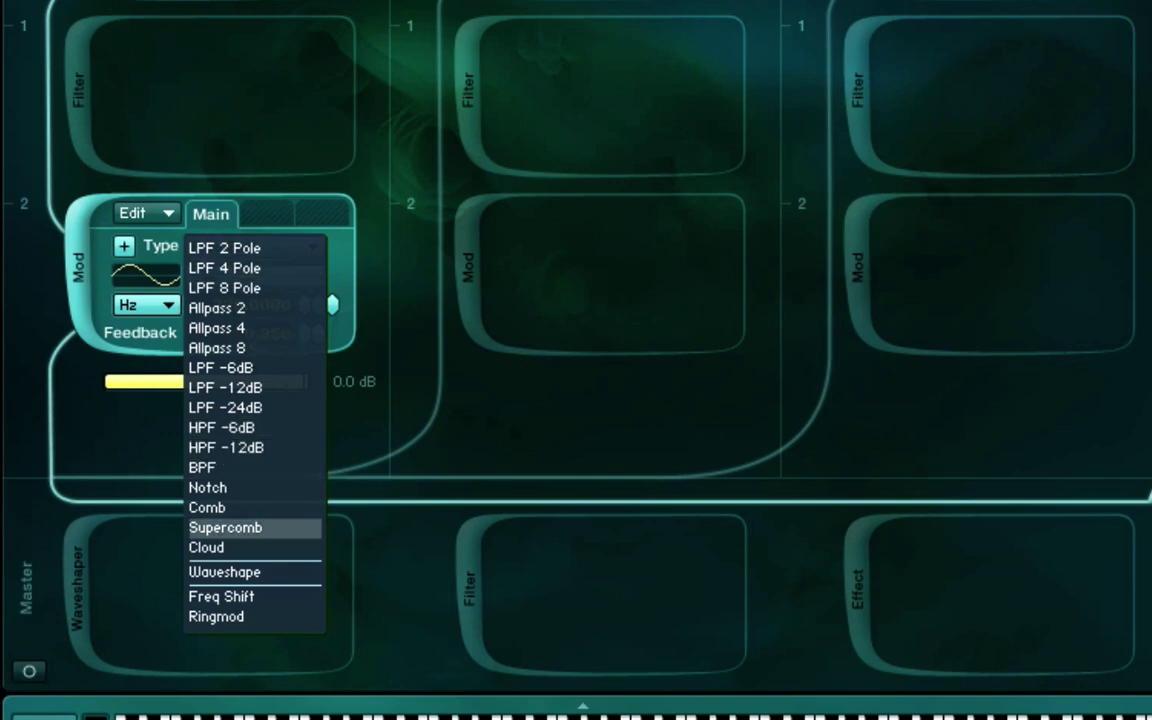
click(422, 447)
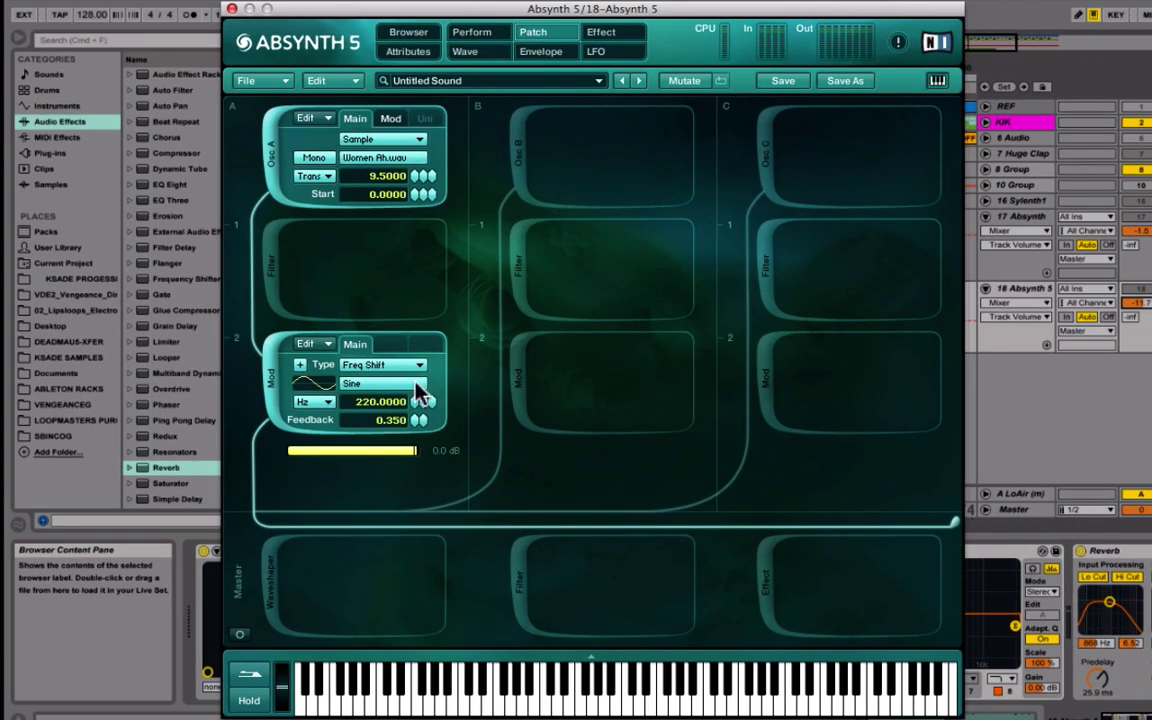
drag(408, 452, 506, 452)
drag(430, 462, 463, 481)
- Enable Osc B and Osc C, setting their transpositions to -18.0000 and 7.0000 respectively
click(522, 154)
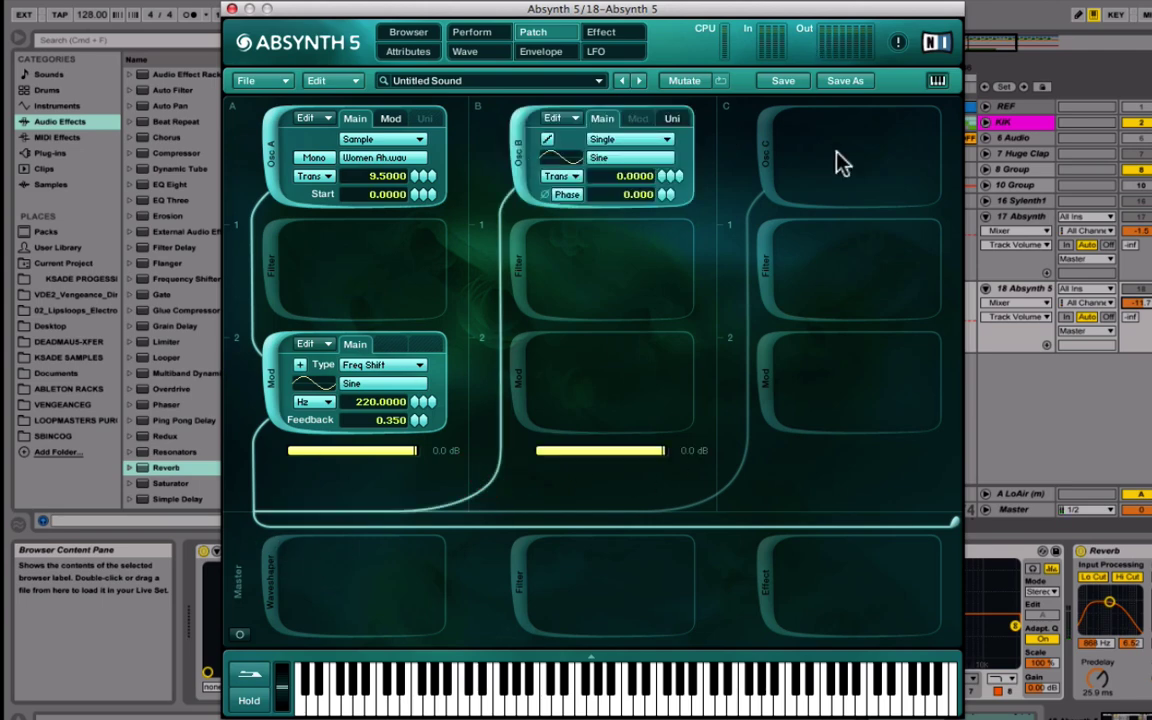
click(755, 165)
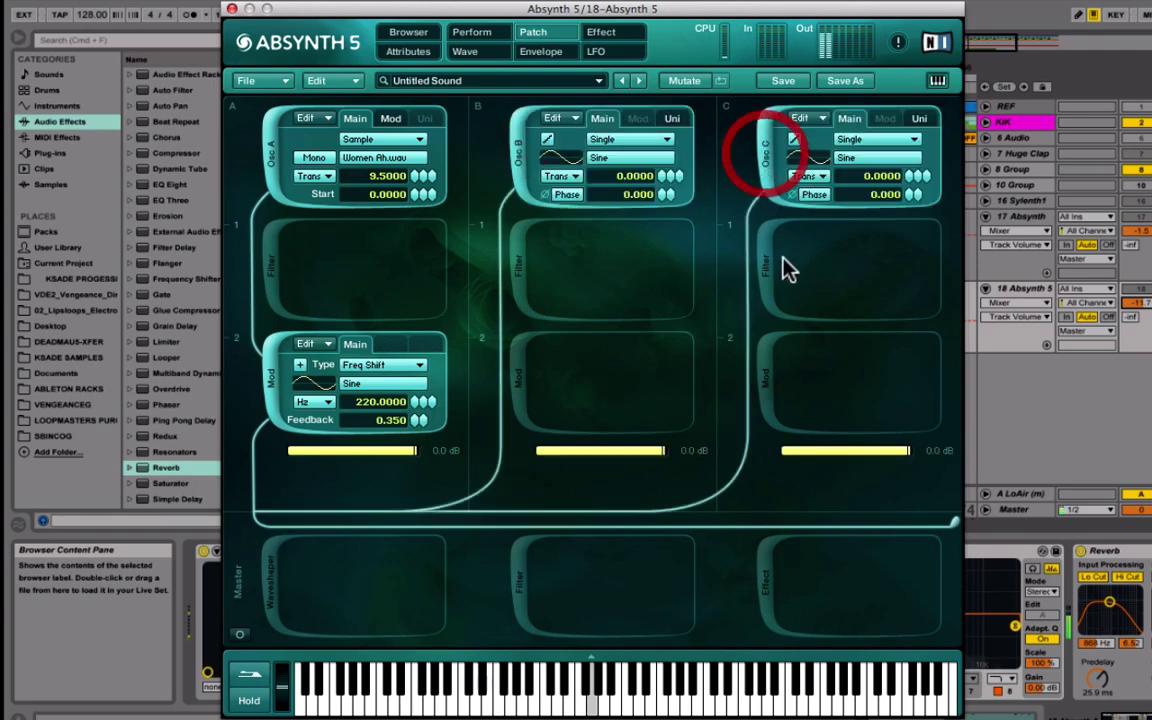
drag(661, 183, 663, 200)
drag(908, 188, 906, 178)
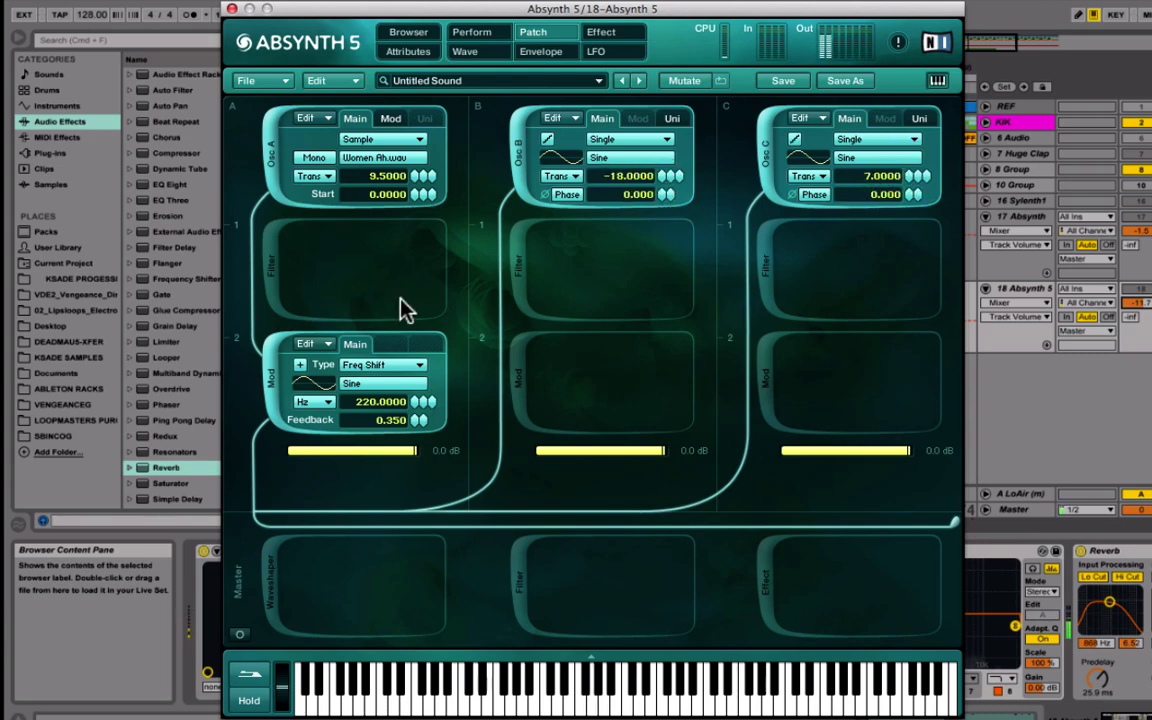
- Try out the Mod modules in channels B and C, and leave all three channels' Mod modules disabled
click(527, 386)
click(783, 405)
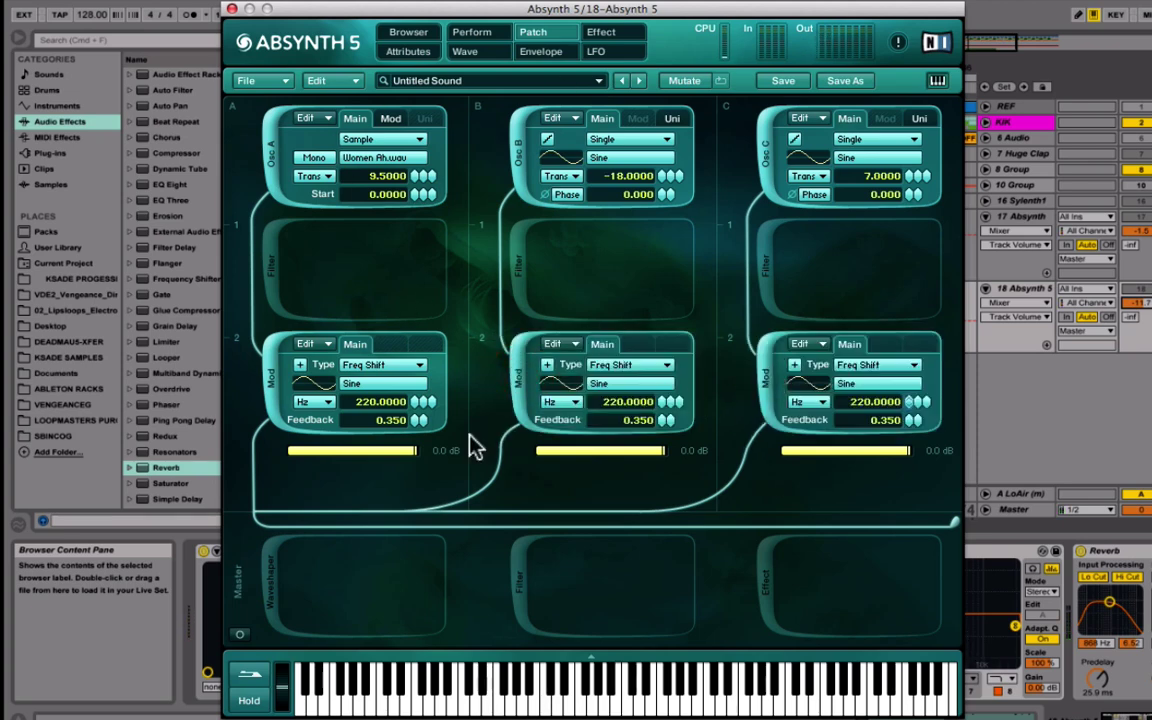
click(764, 390)
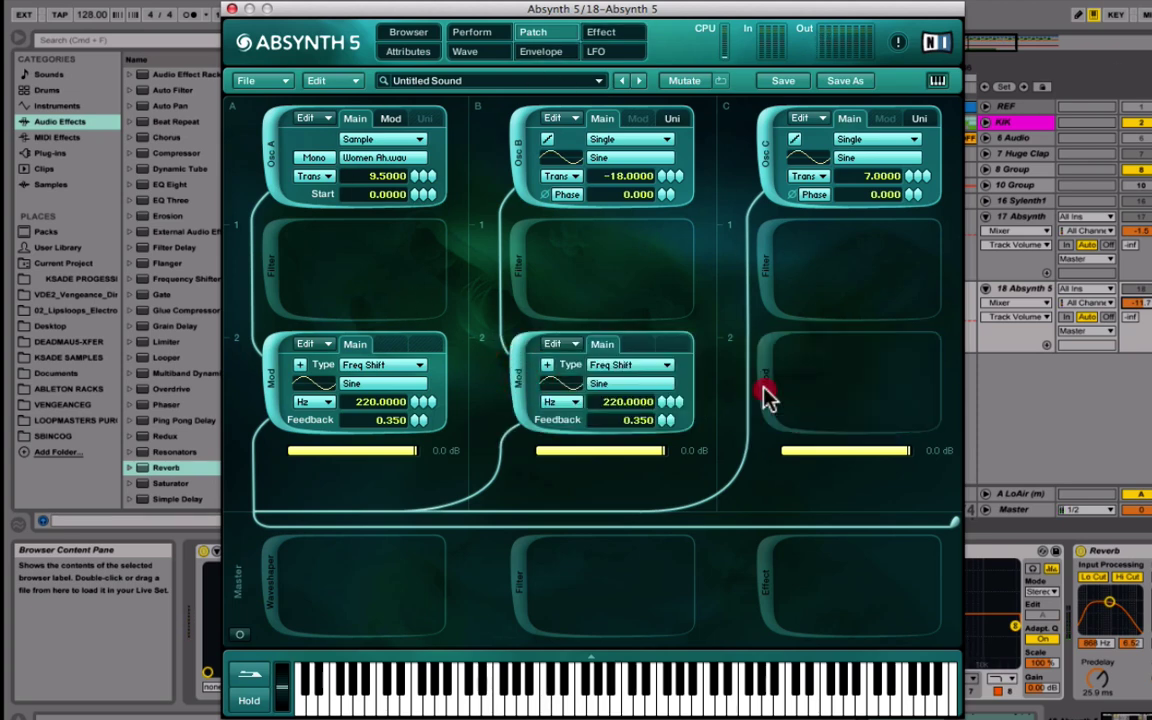
click(527, 380)
click(268, 385)
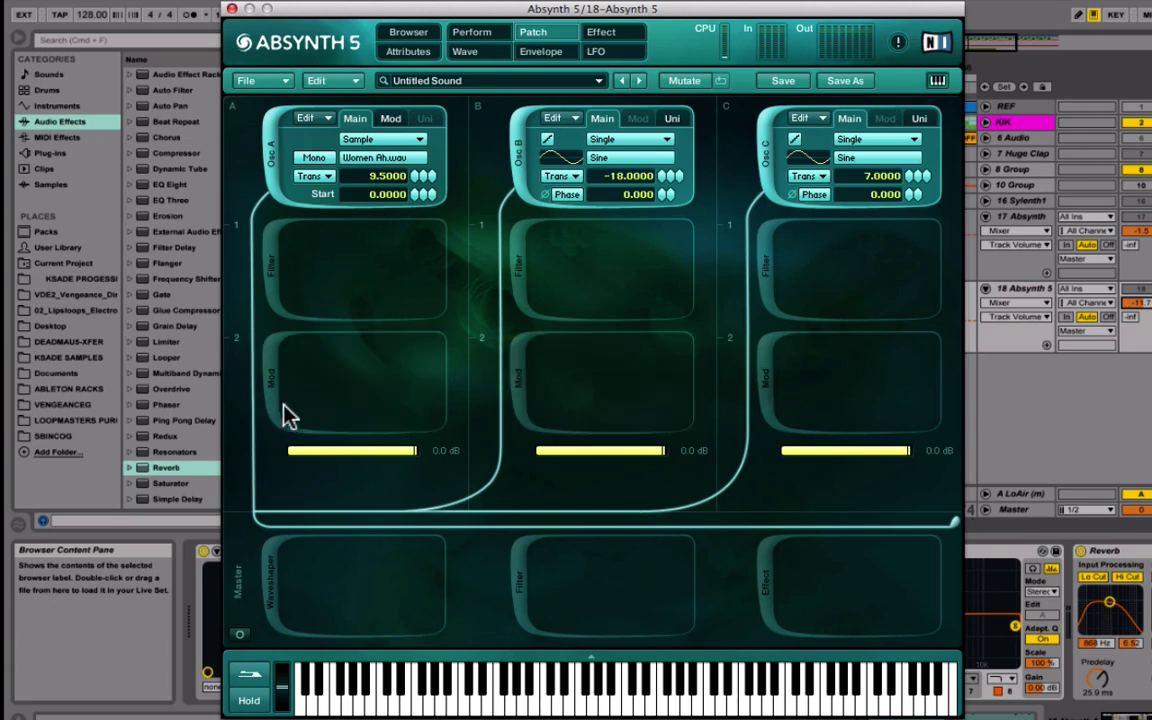
- Enable the Waveshaper, Filter and Effect modules in the Master section
click(266, 600)
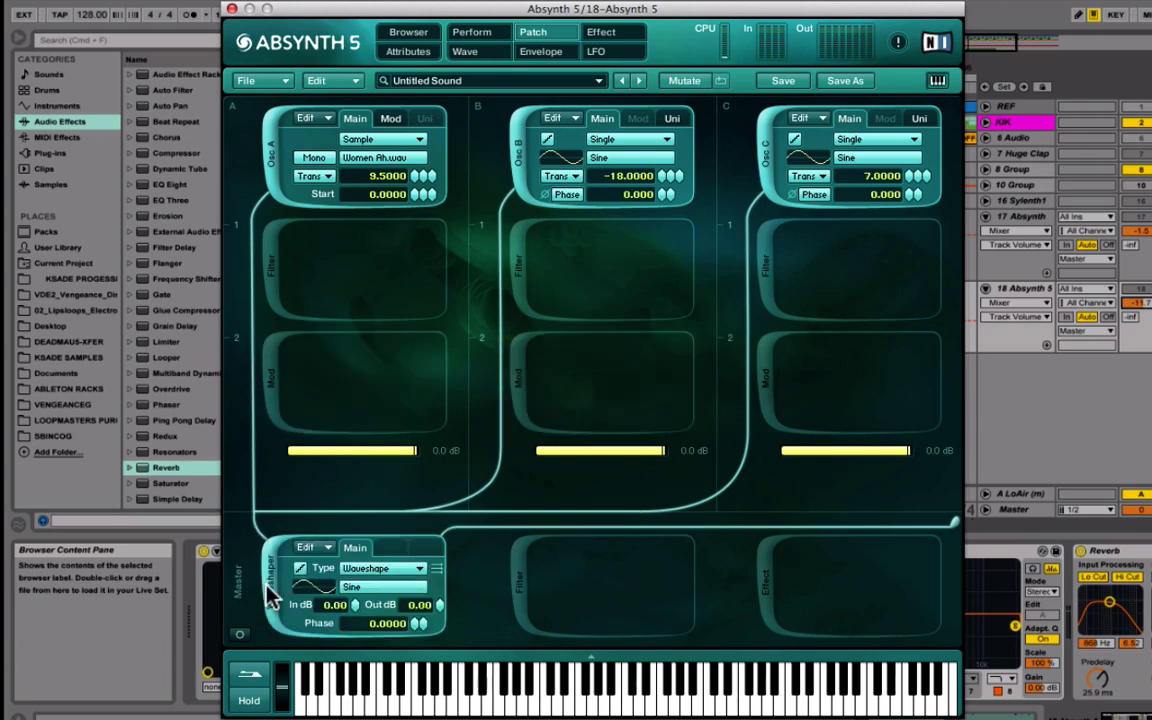
click(372, 568)
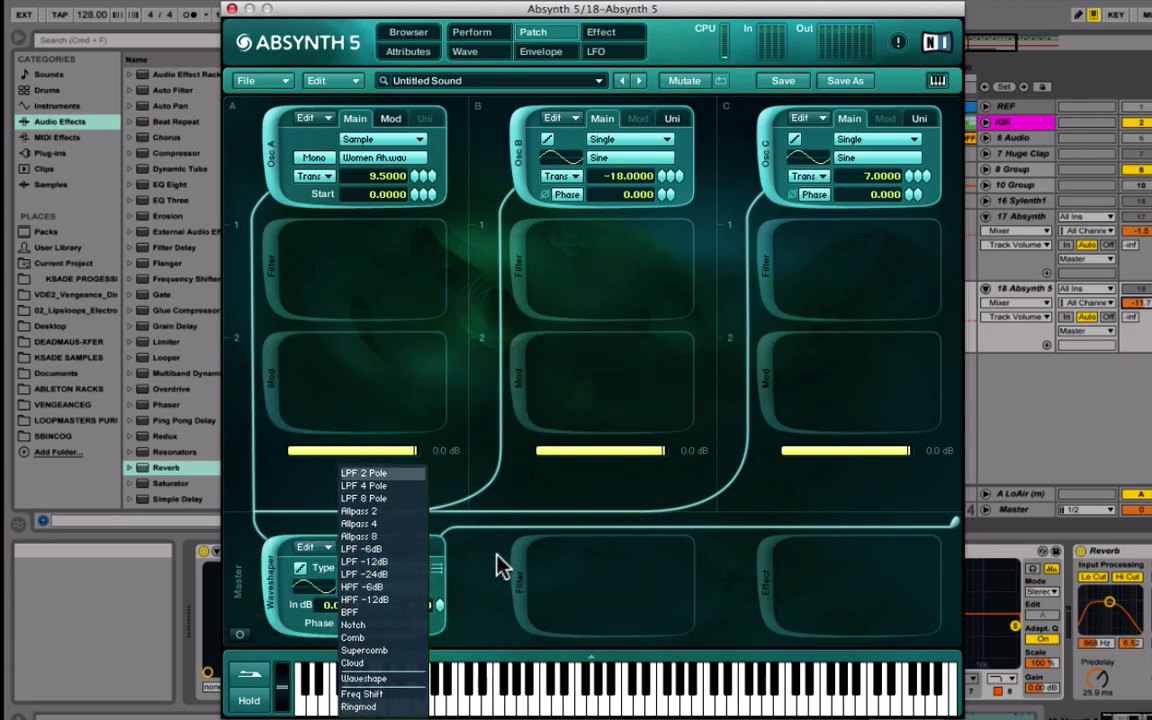
click(528, 582)
click(526, 583)
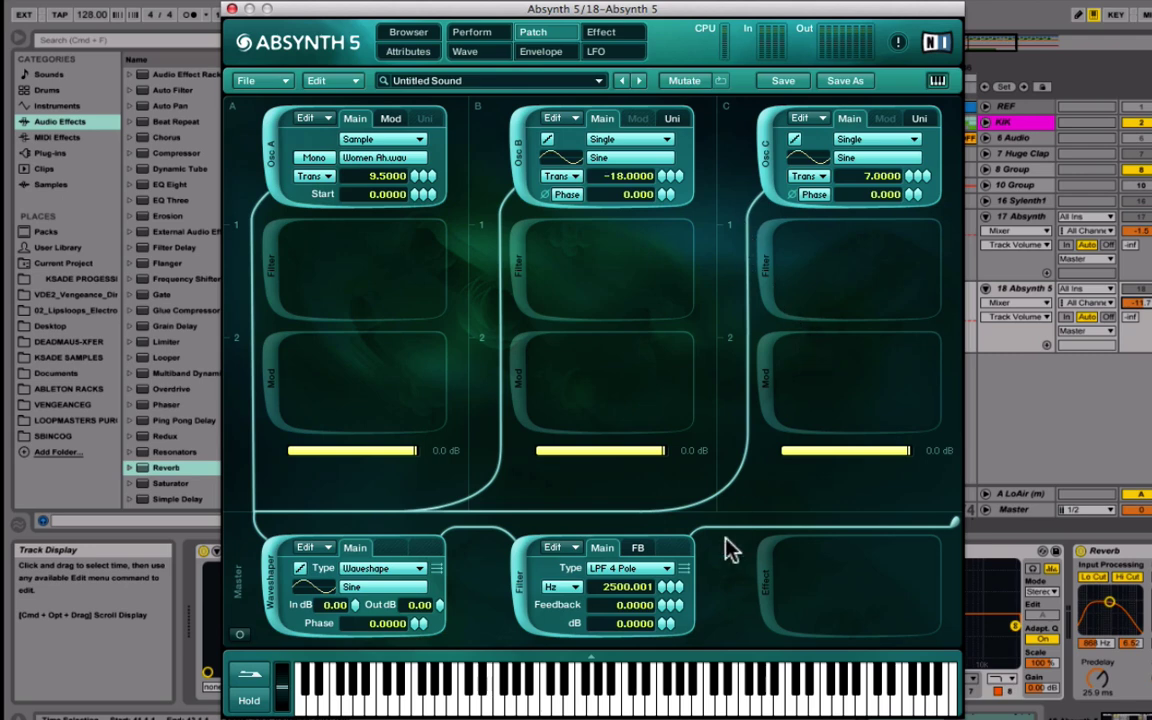
click(768, 578)
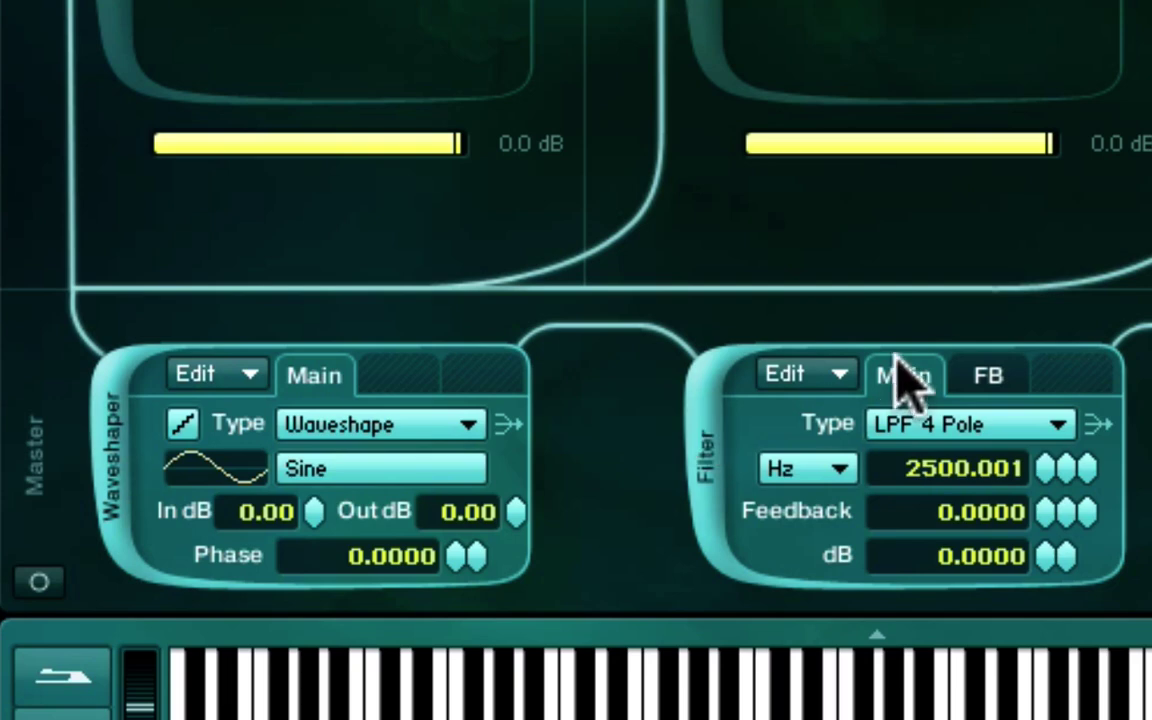
- Toggle the routing arrows beside the types of the master Filter and Waveshaper, leaving both on the merging arrow
click(1104, 422)
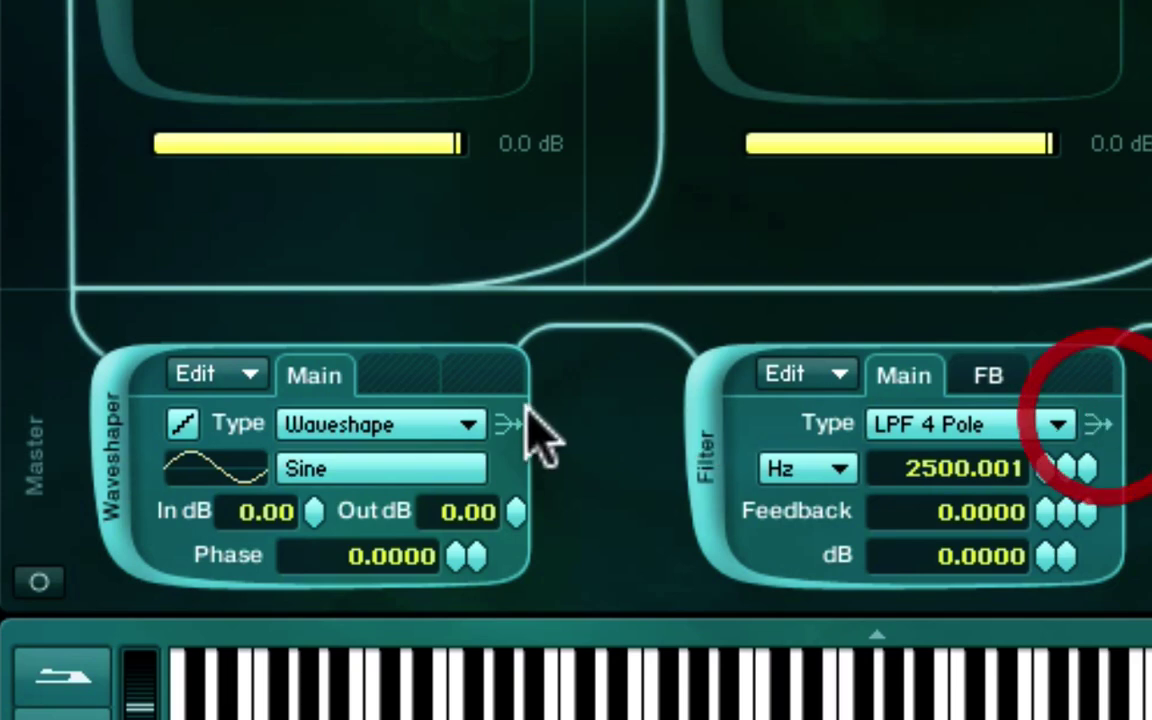
click(482, 422)
click(503, 424)
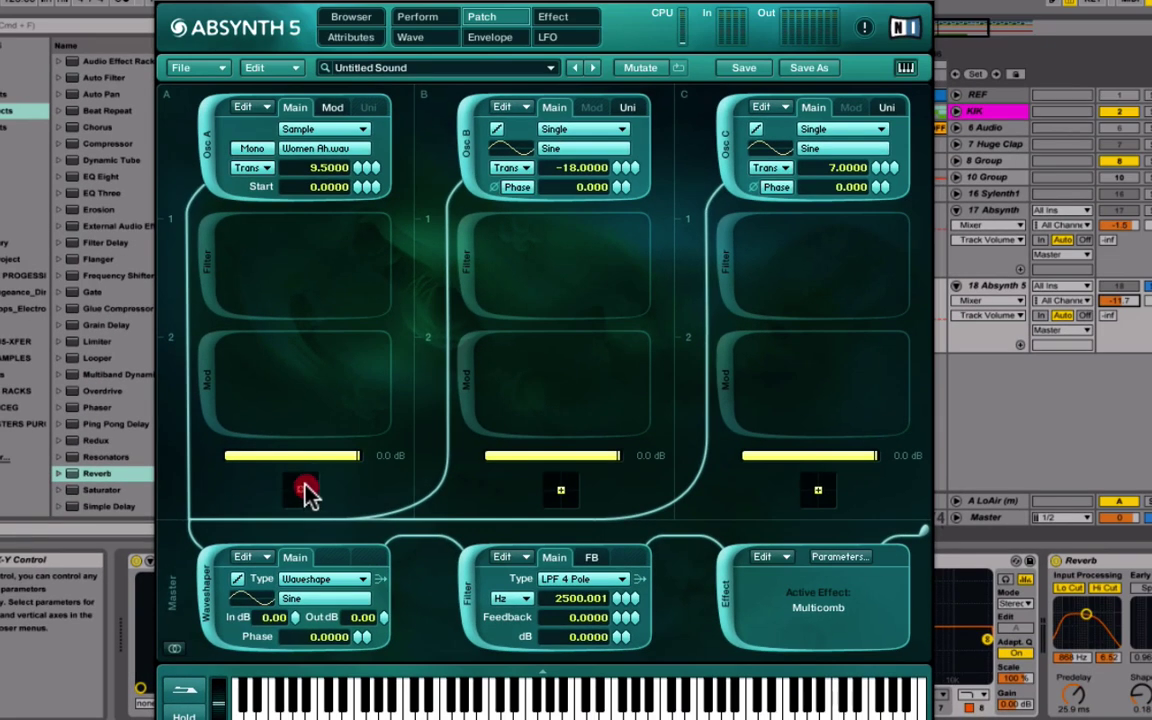
- Reposition the panning points of channels B and C, and toggle the positioning pads, leaving them hidden
drag(560, 495, 548, 506)
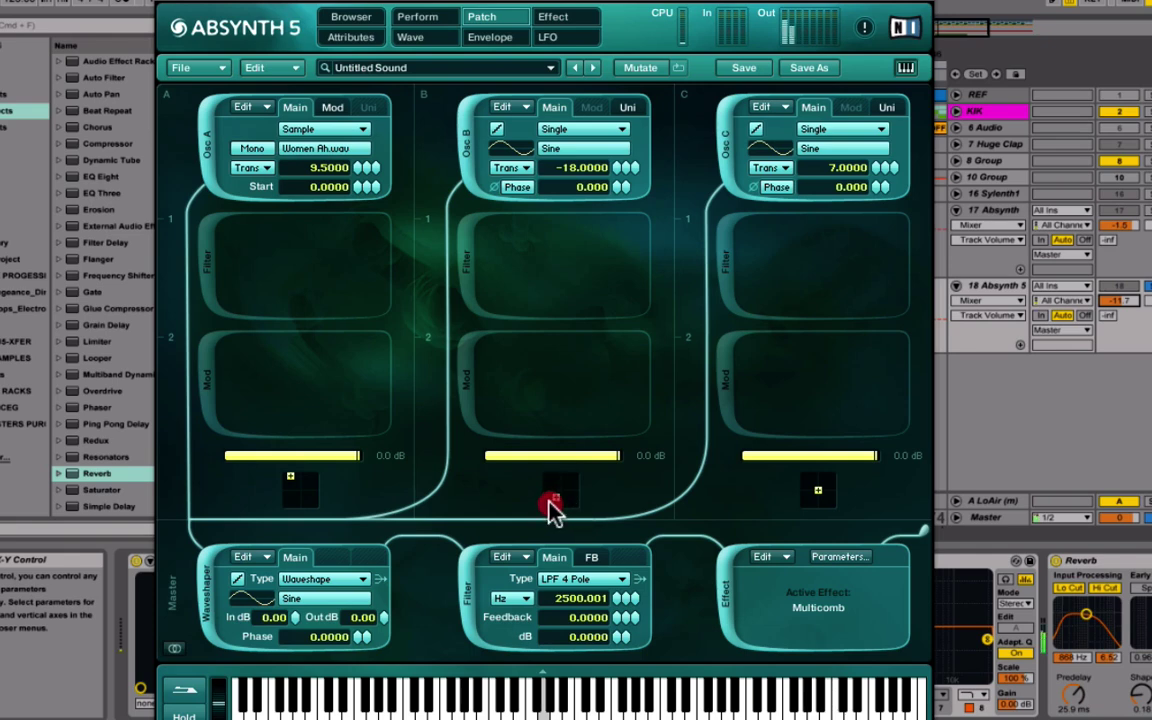
drag(818, 492, 855, 477)
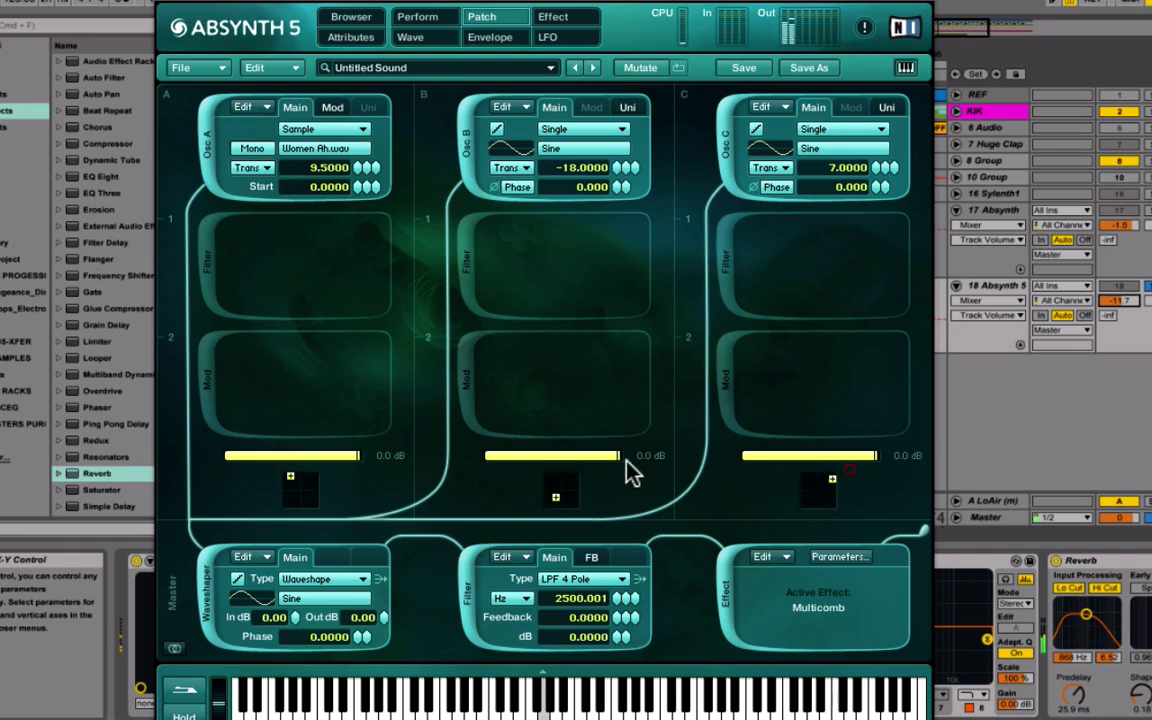
mouse_move(566, 502)
mouse_down()
mouse_move(576, 442)
mouse_move(474, 447)
mouse_move(612, 522)
mouse_up()
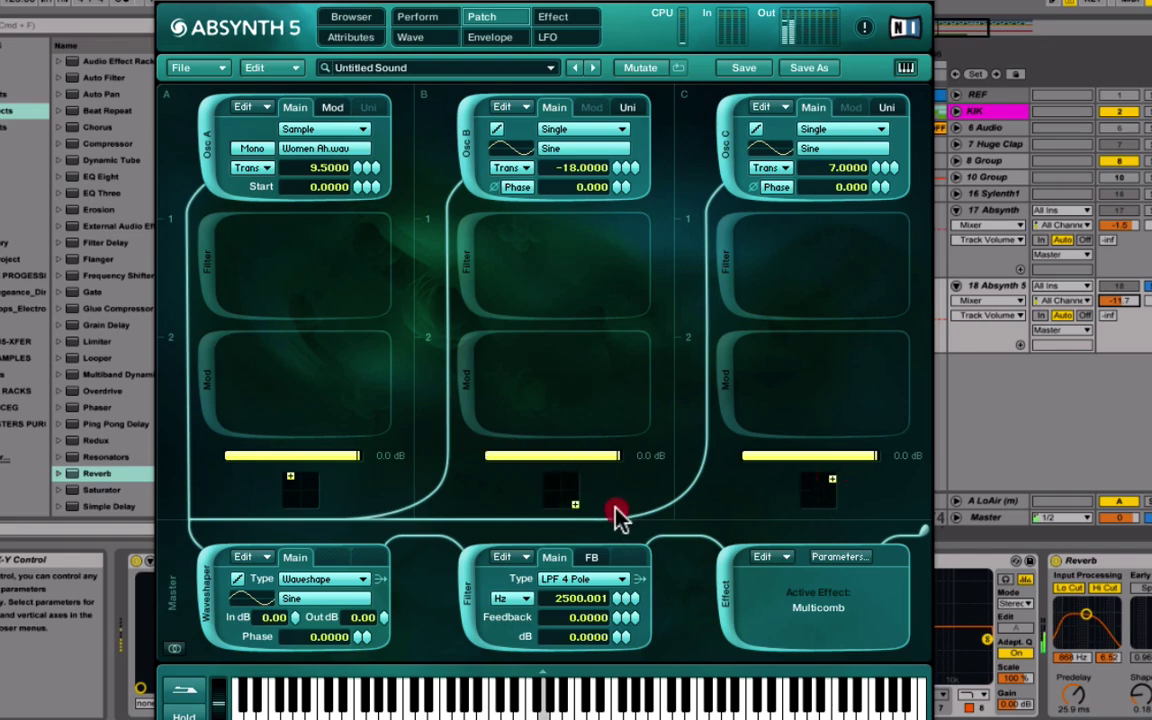
click(174, 648)
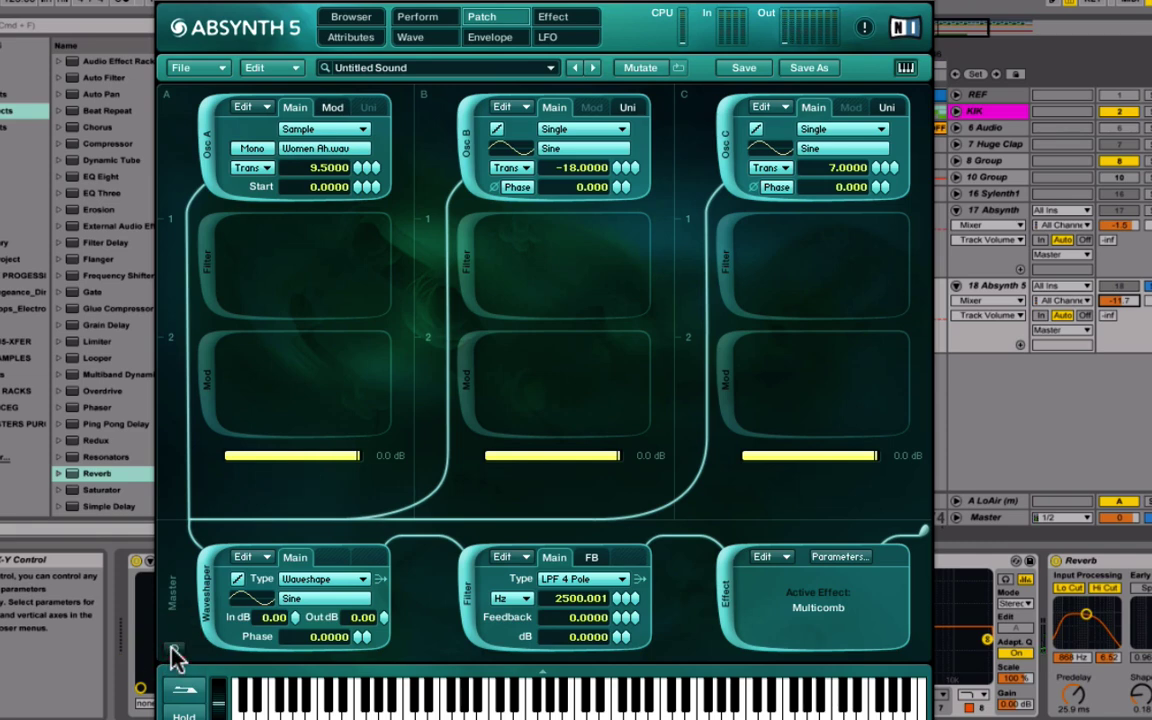
click(174, 648)
click(174, 648)
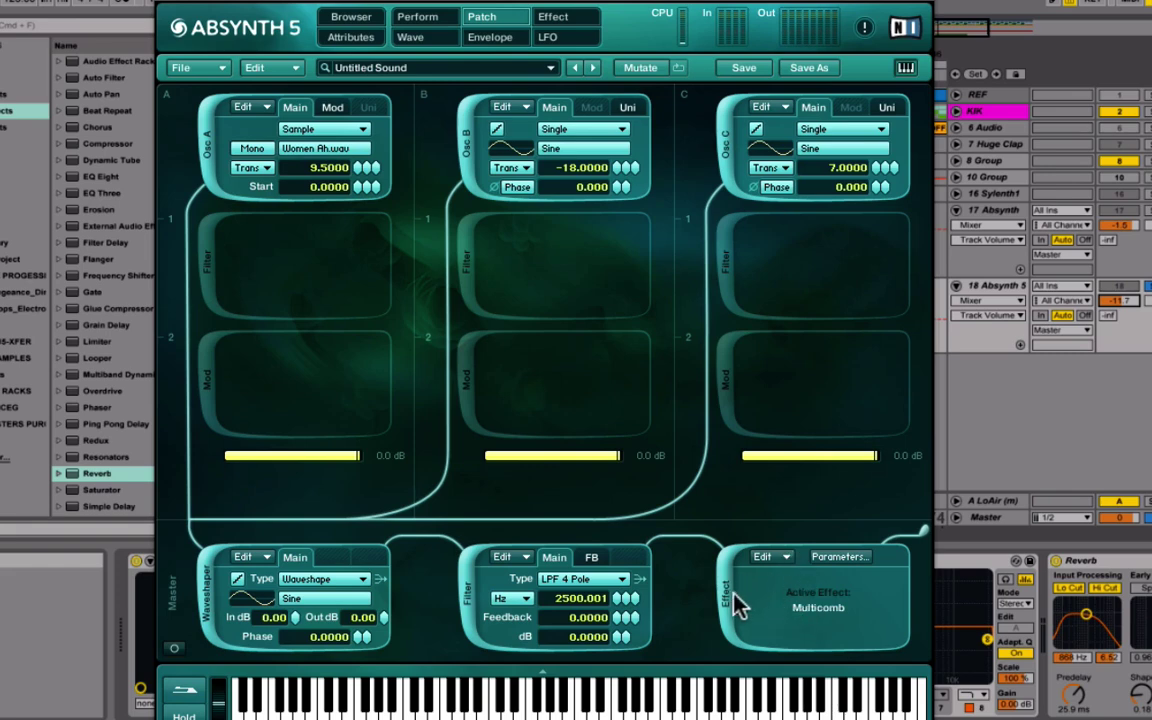
- Open the parameters of the master Effect module
click(765, 557)
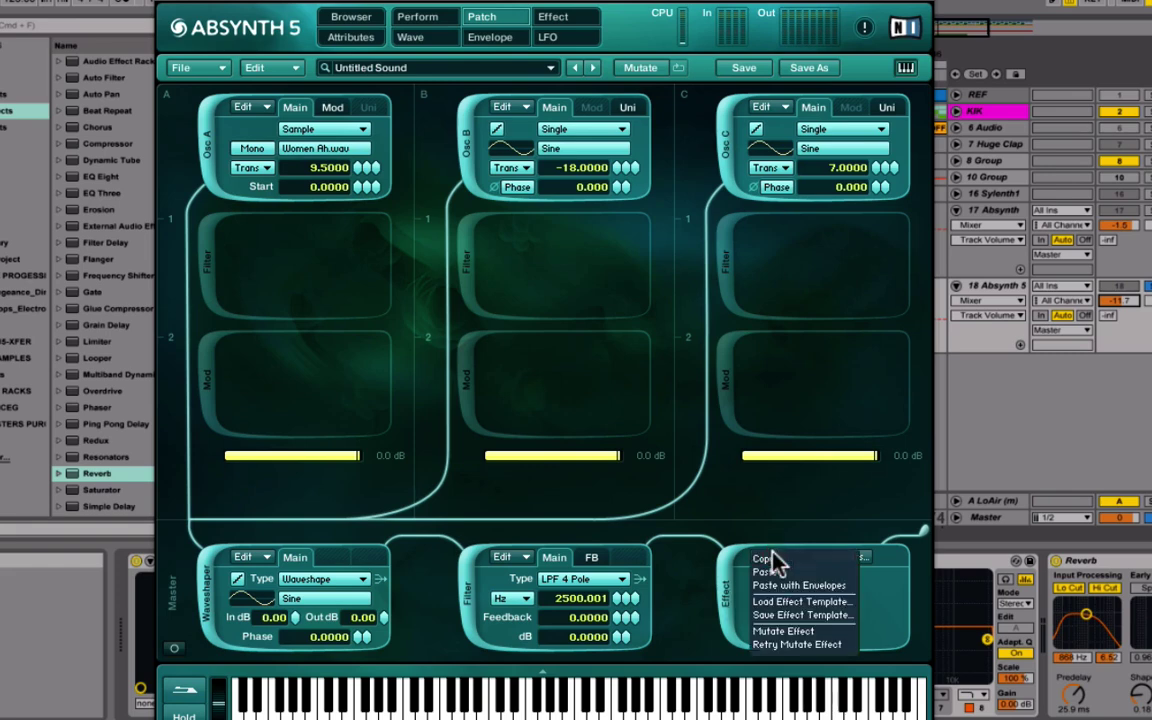
click(828, 620)
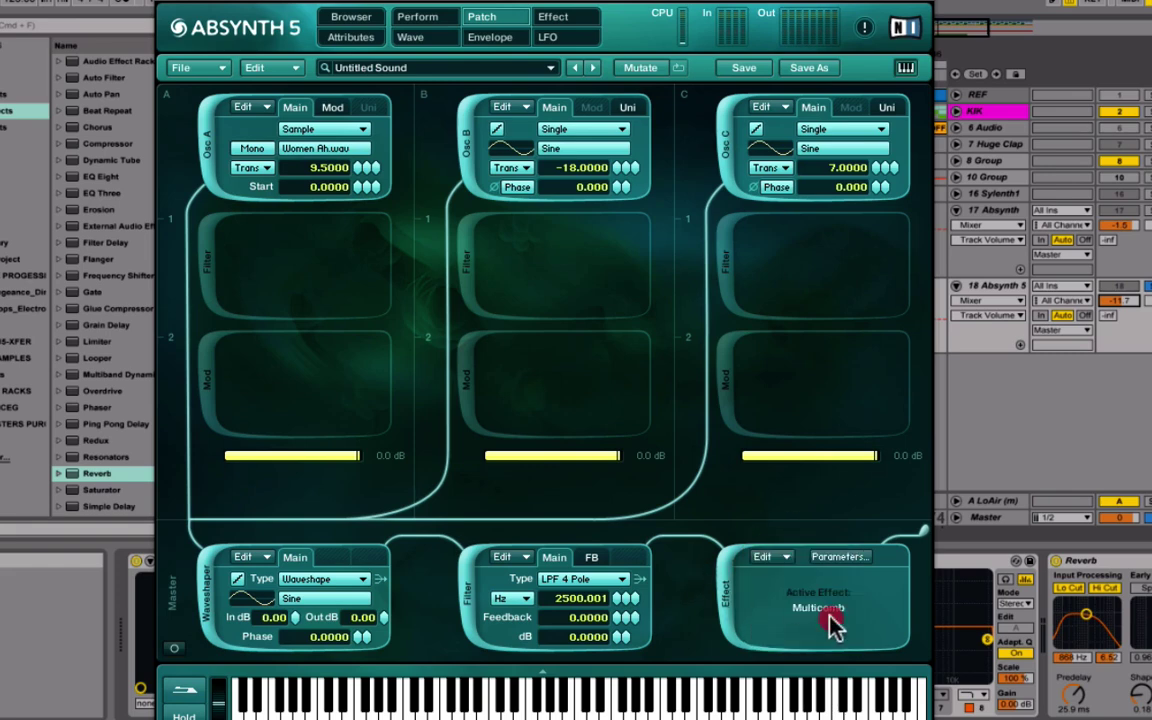
click(836, 557)
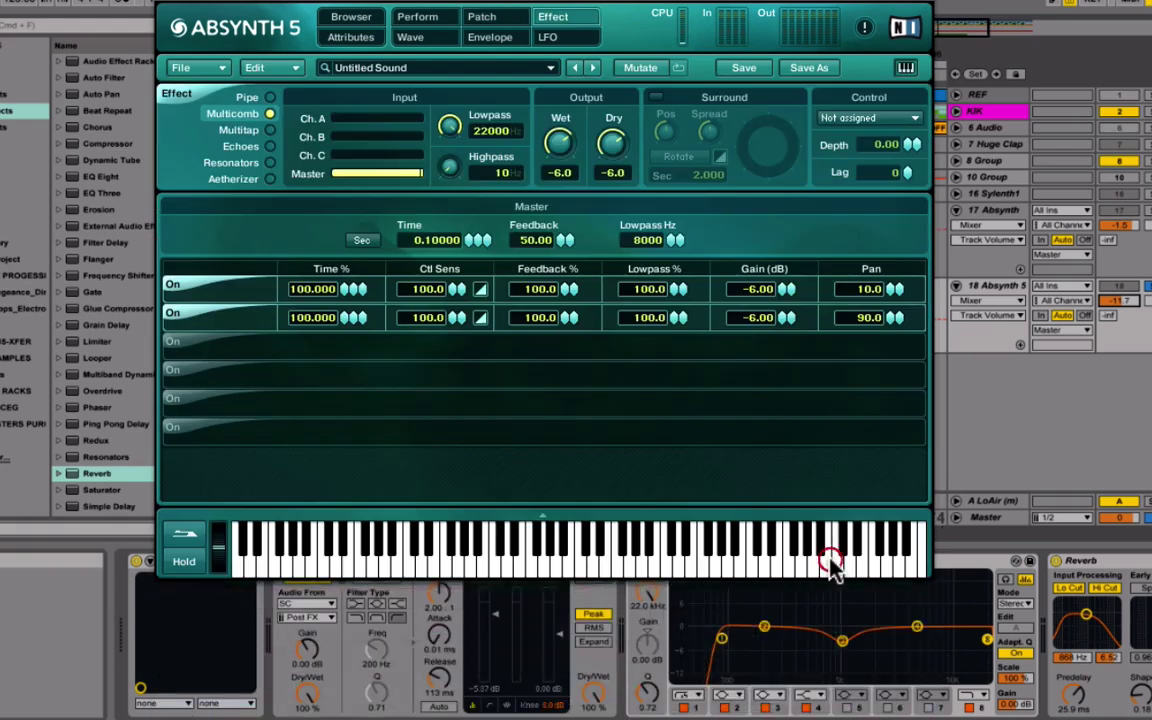
- Step through the Pipe, Multicomb, Multitap, Echoes, Resonators and Aetherizer effects, leaving Pipe selected
click(270, 98)
click(270, 114)
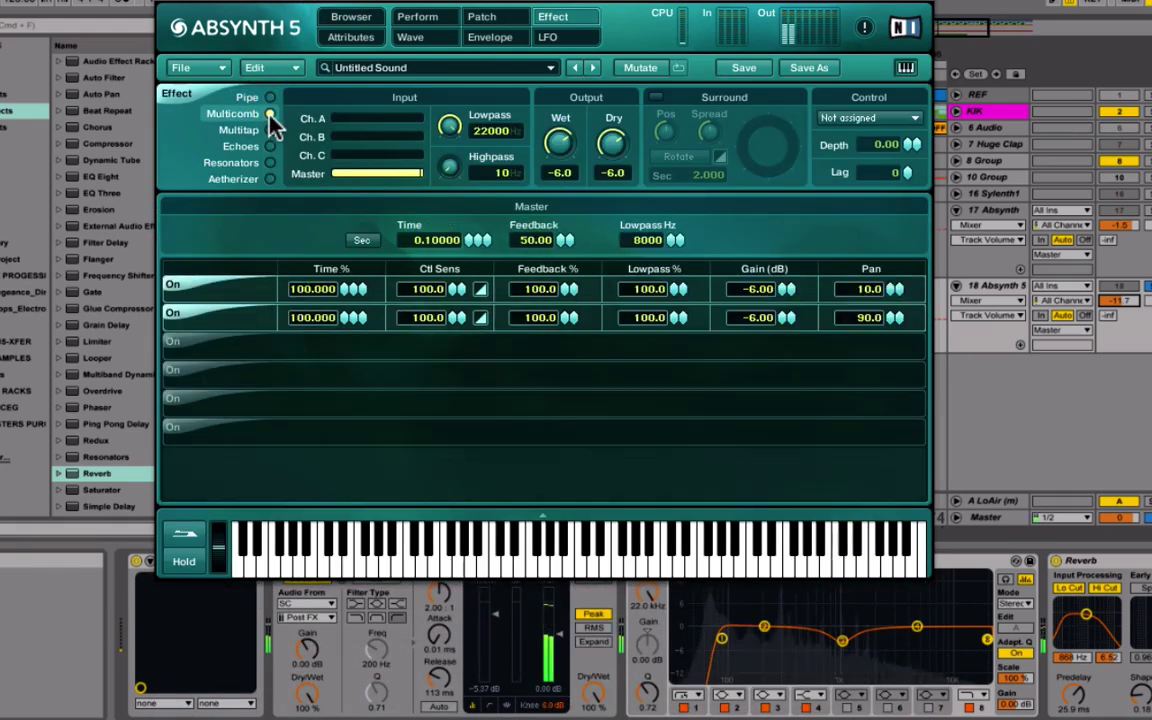
click(271, 130)
click(271, 146)
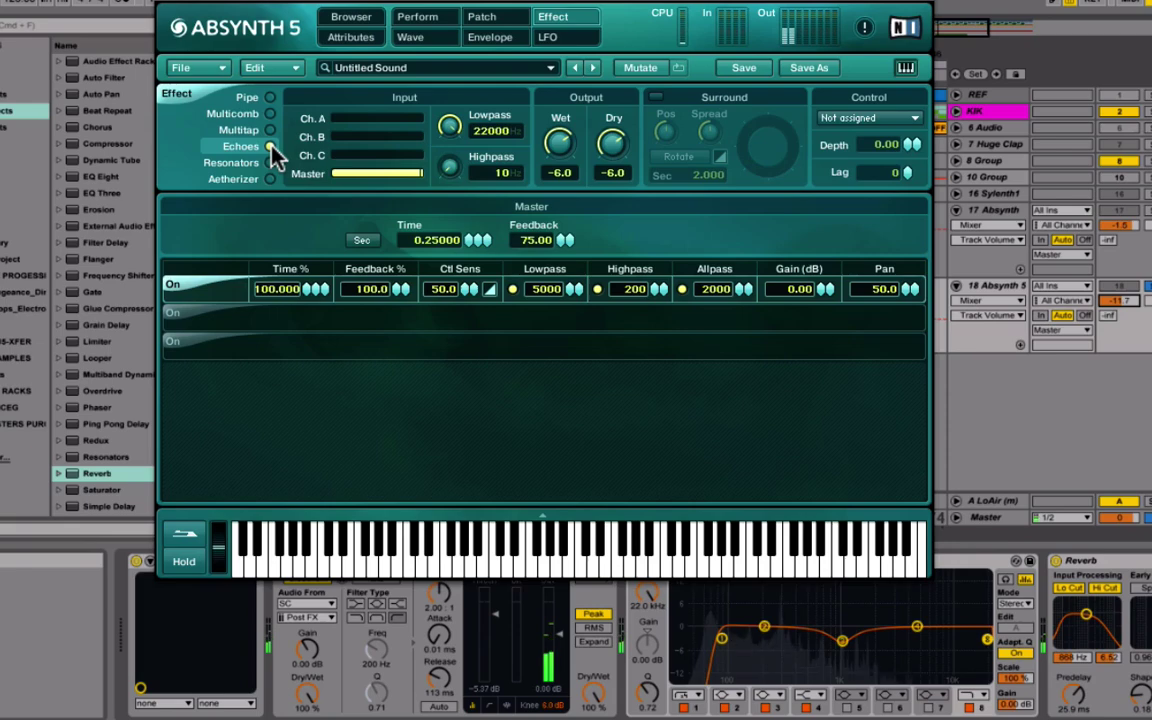
click(266, 171)
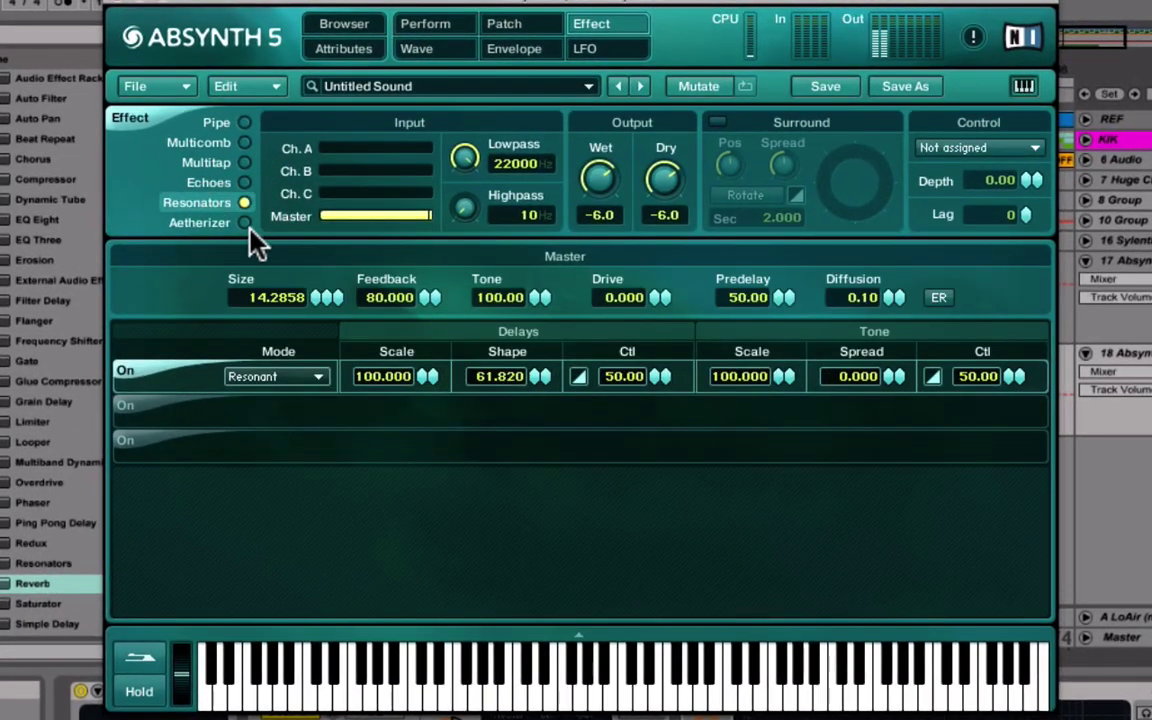
click(244, 222)
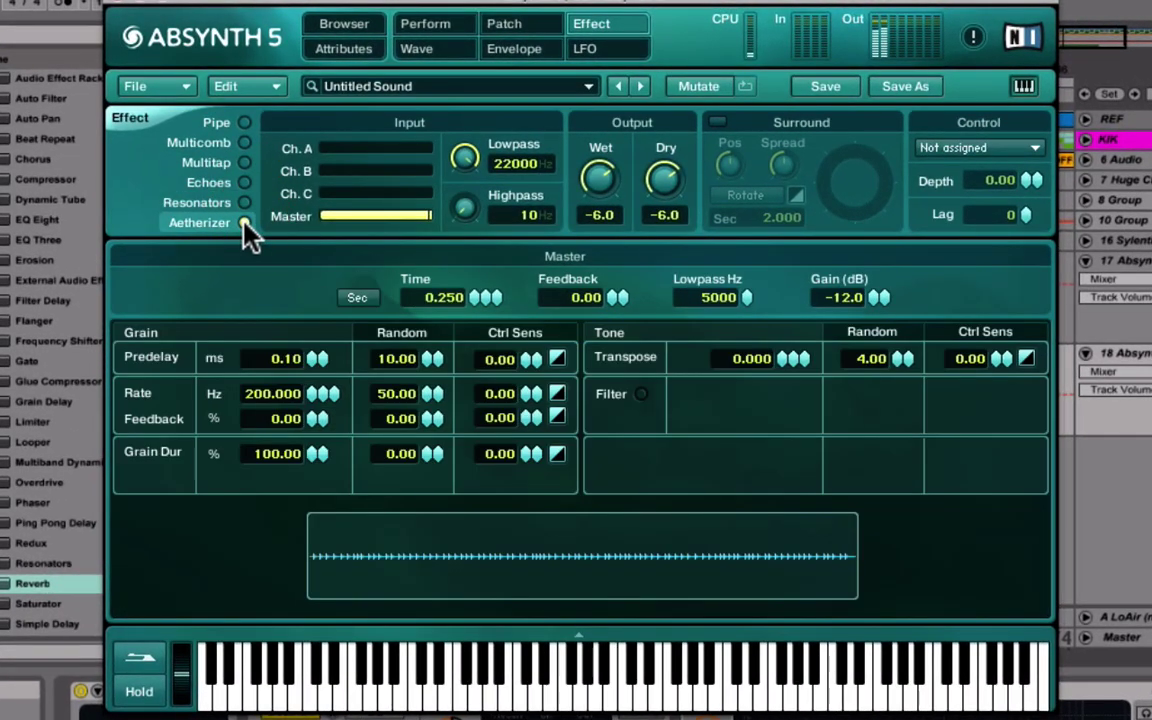
click(245, 122)
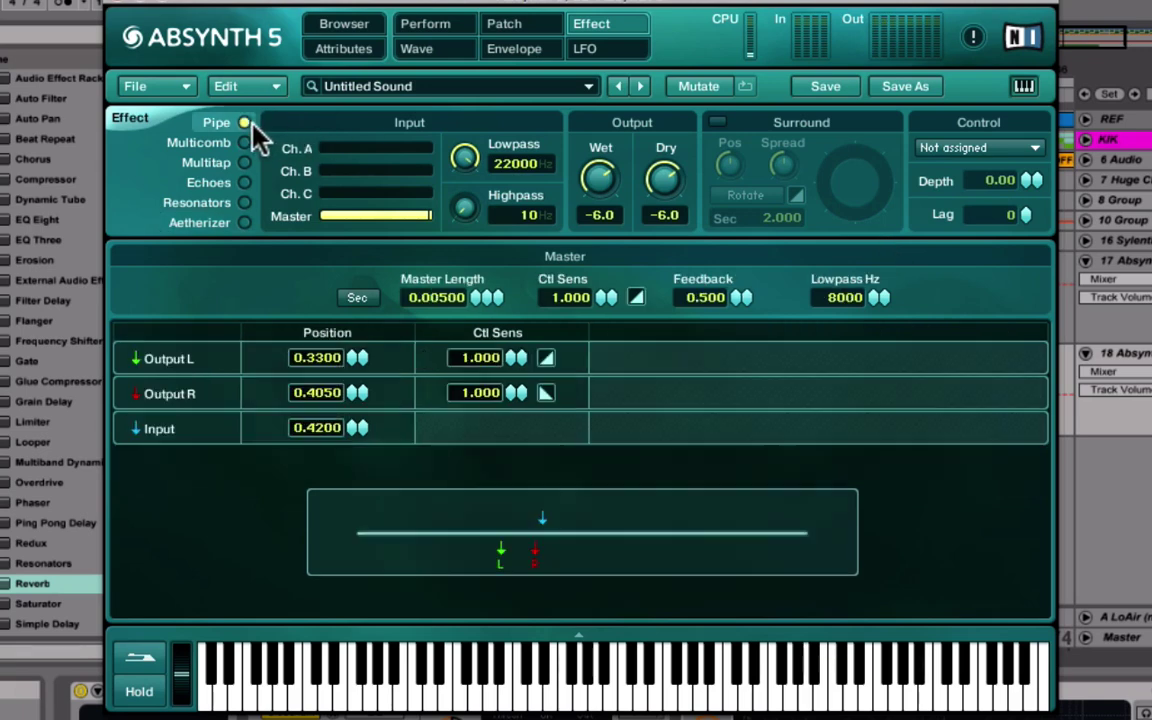
- Enable Surround for the Pipe effect and adjust its surround knobs
click(718, 121)
drag(787, 178, 732, 150)
mouse_move(800, 175)
mouse_down()
mouse_move(815, 64)
mouse_move(818, 185)
mouse_up()
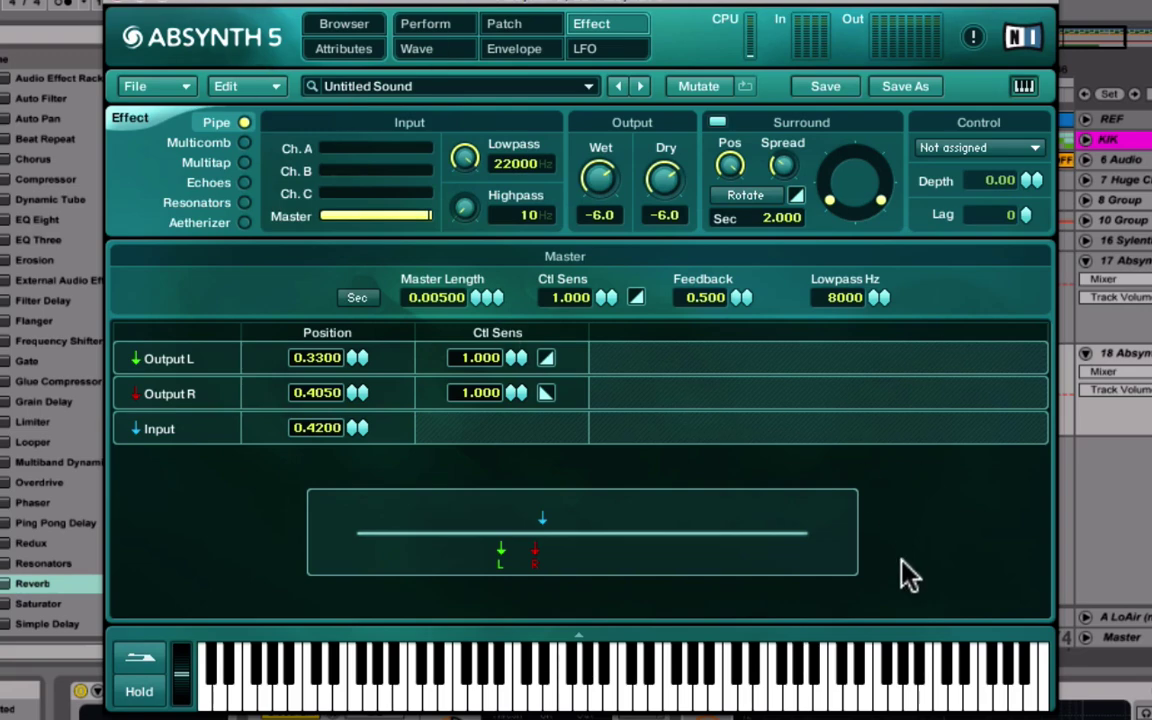
- Sync LFO 1 to Beat at a rate of 0.6350, with its Pan amount at 100.000
click(610, 52)
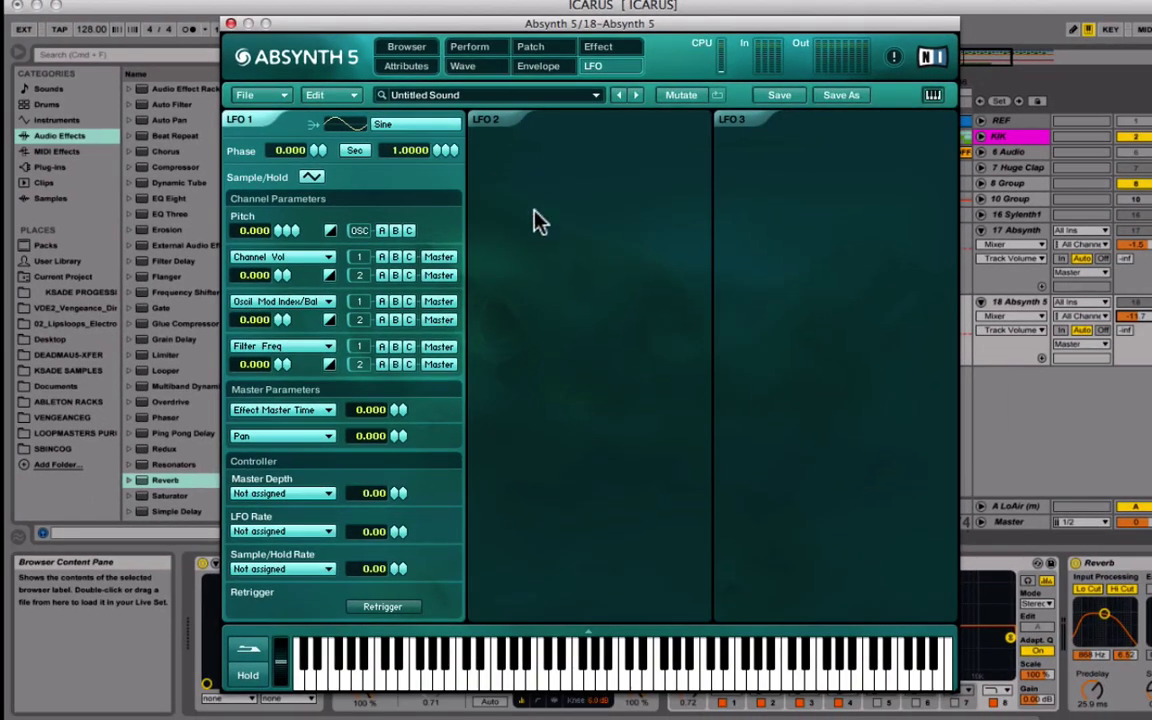
click(362, 151)
drag(387, 438, 425, 176)
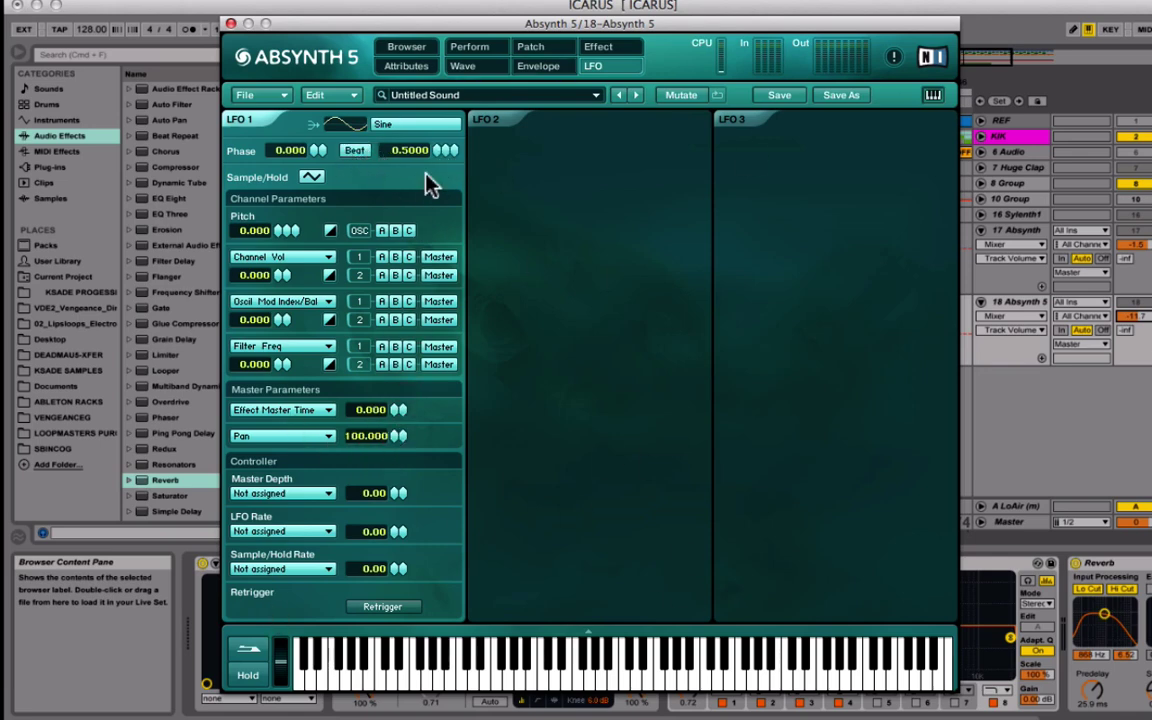
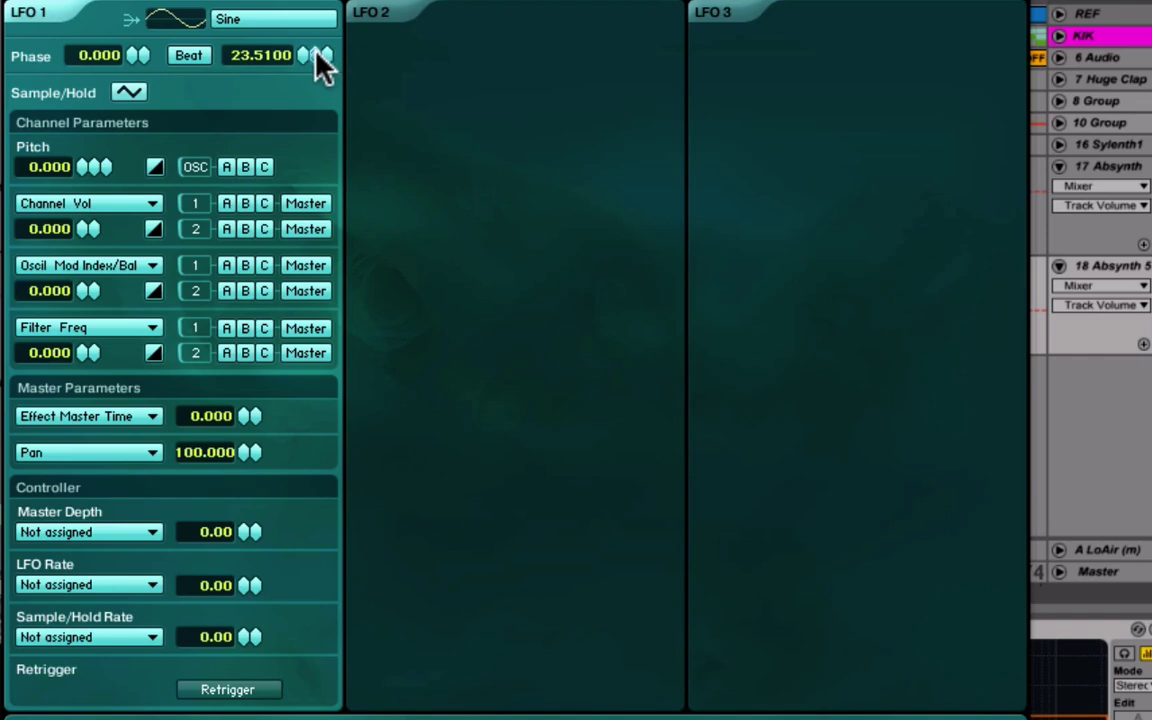
drag(316, 55, 300, 332)
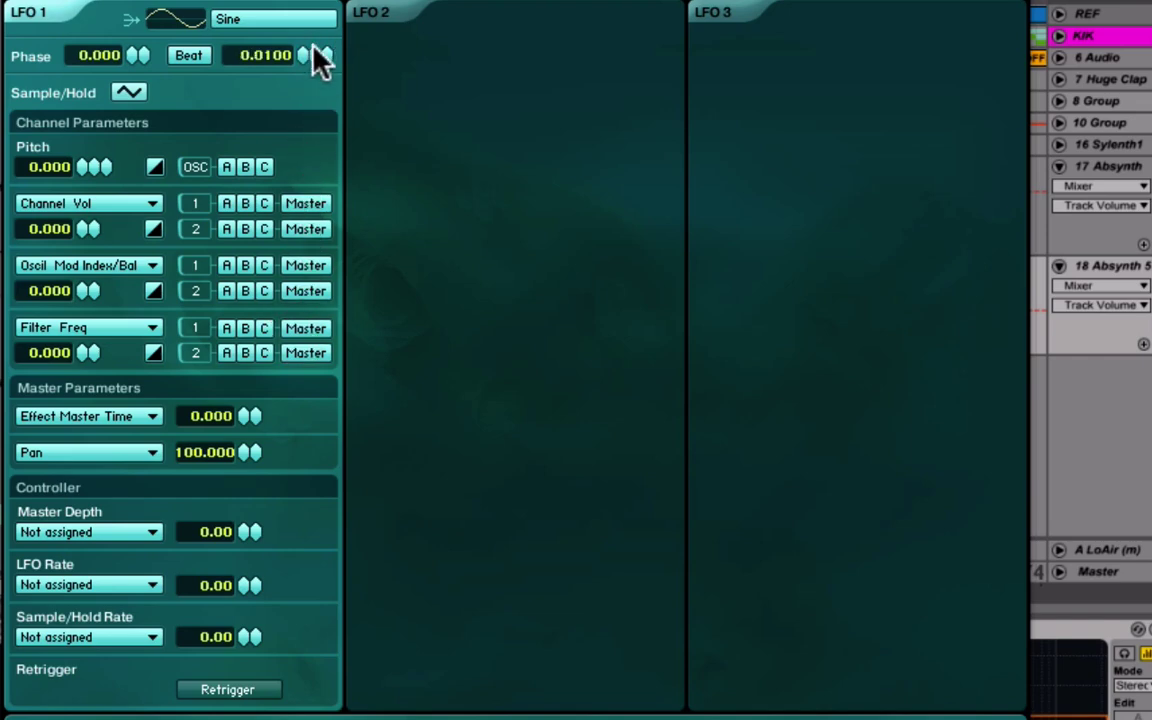
drag(314, 55, 317, 57)
- Change LFO 1's waveform to Square_real and set its phase to 0.370
click(232, 22)
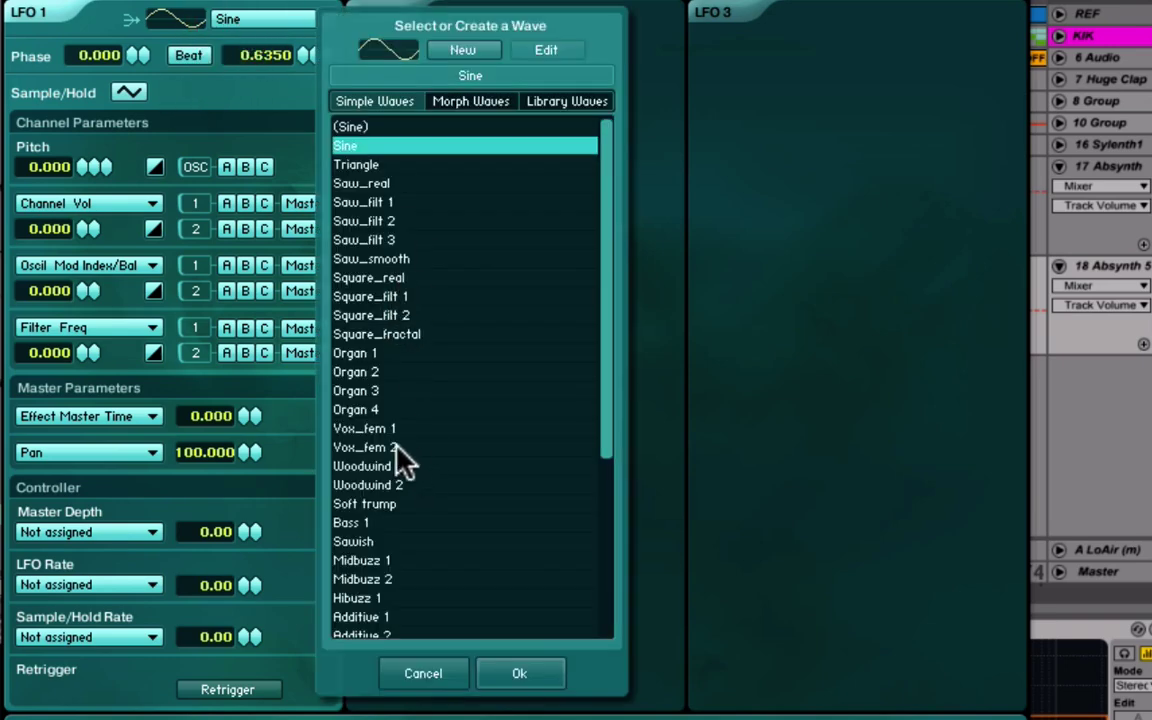
click(372, 354)
click(400, 277)
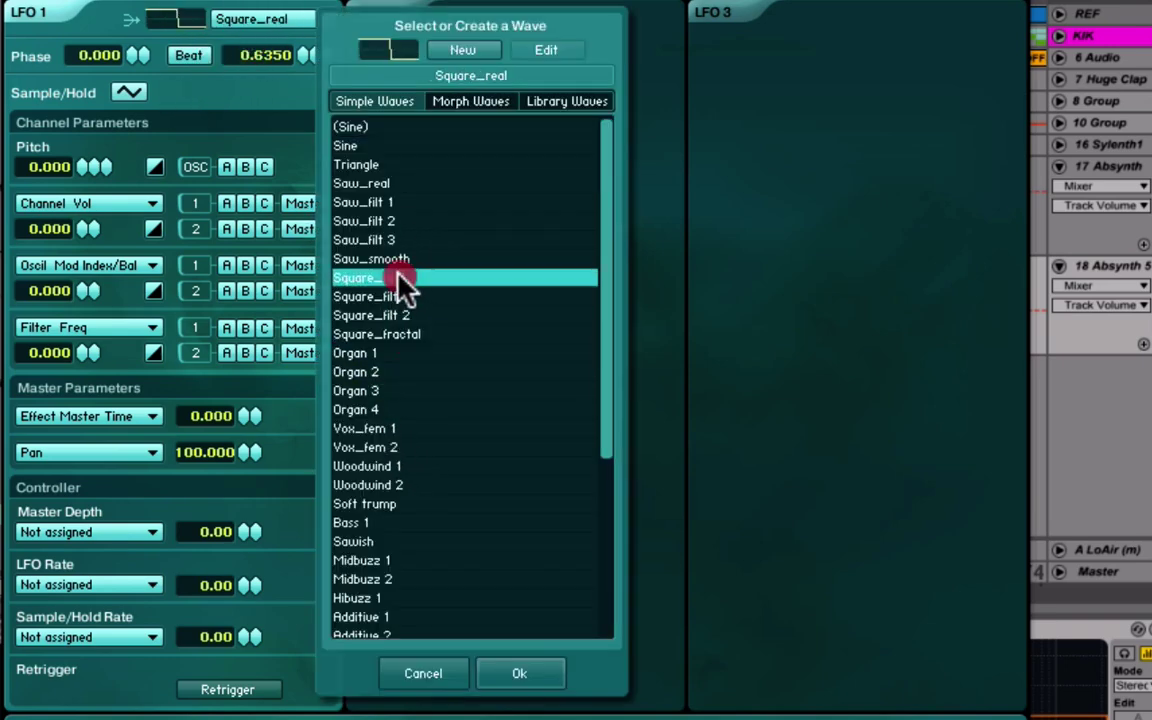
key(Return)
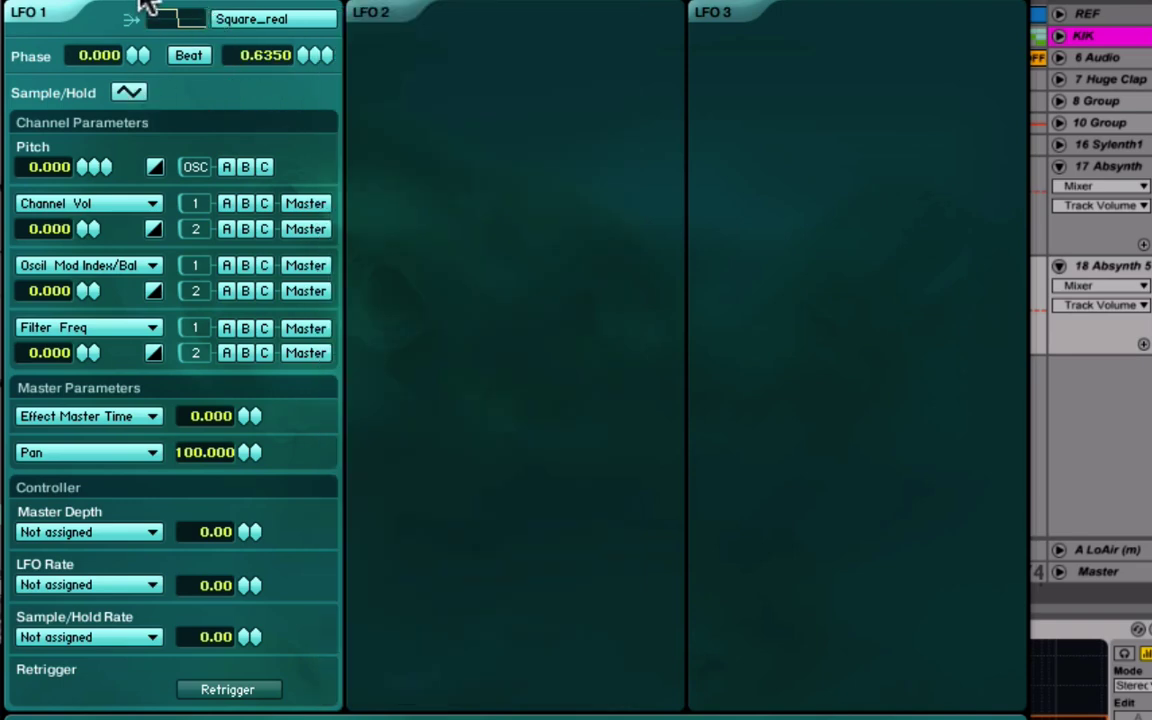
drag(130, 52, 148, 10)
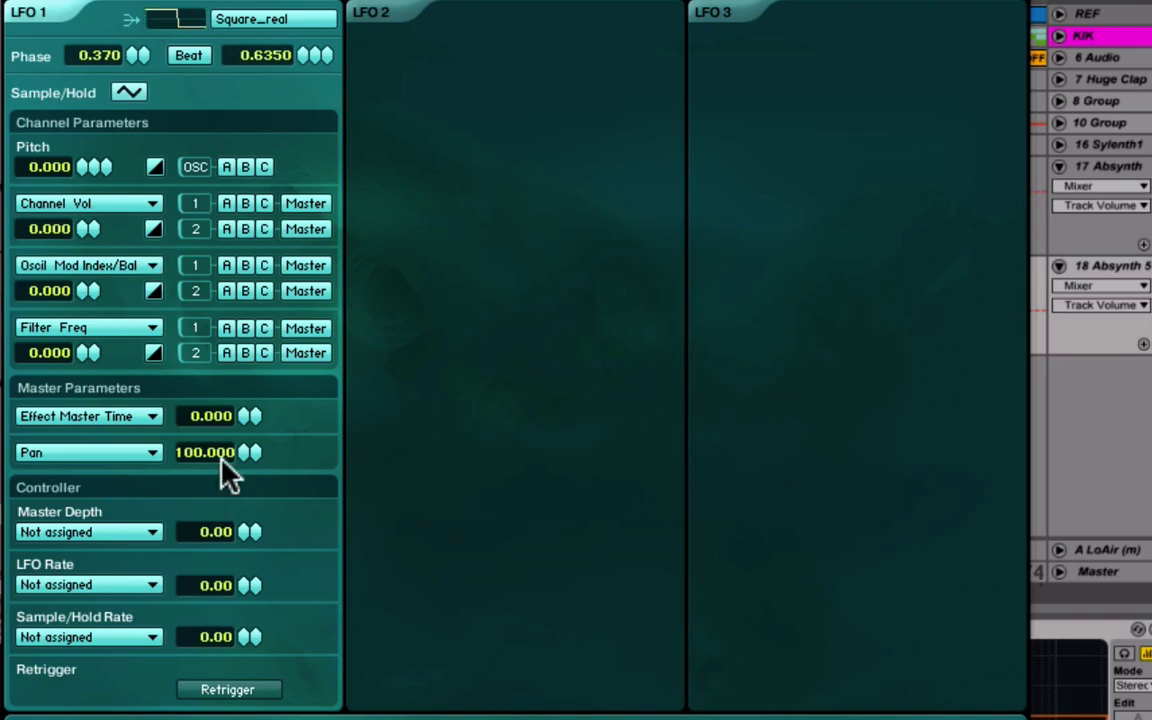
- Reset LFO 1's Pan amount to 0.000 and toggle the channel A, B and C assignments in Channel Vol row 1
ctrl+click(249, 452)
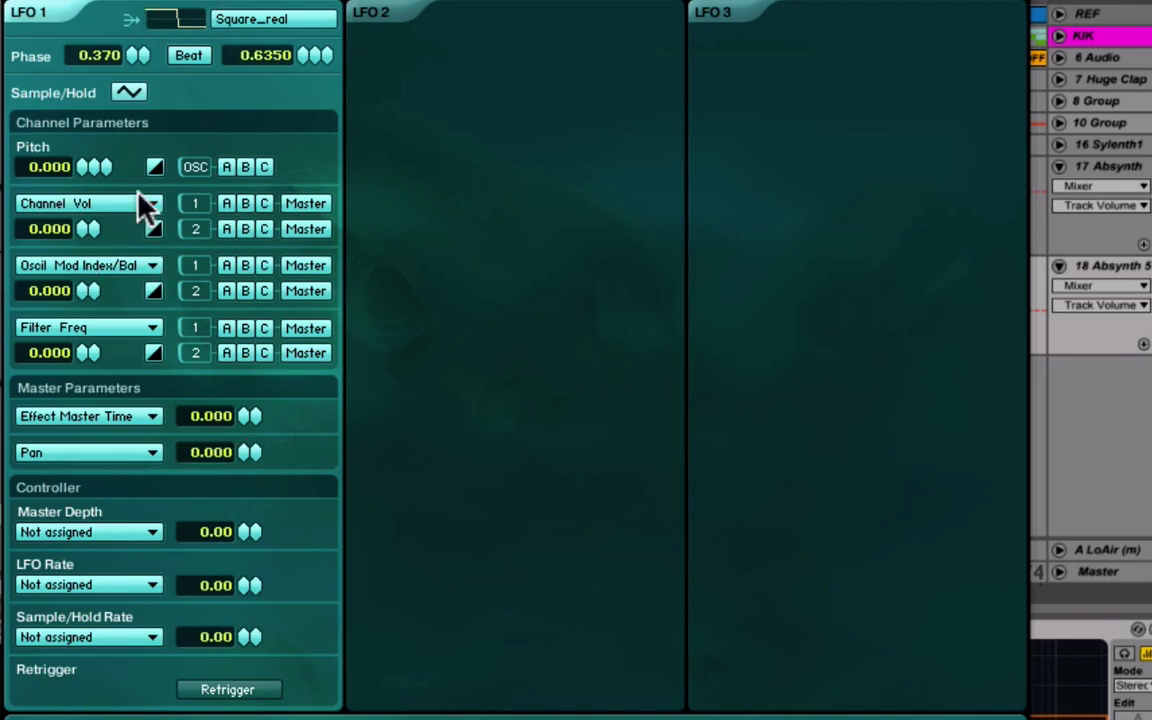
click(243, 203)
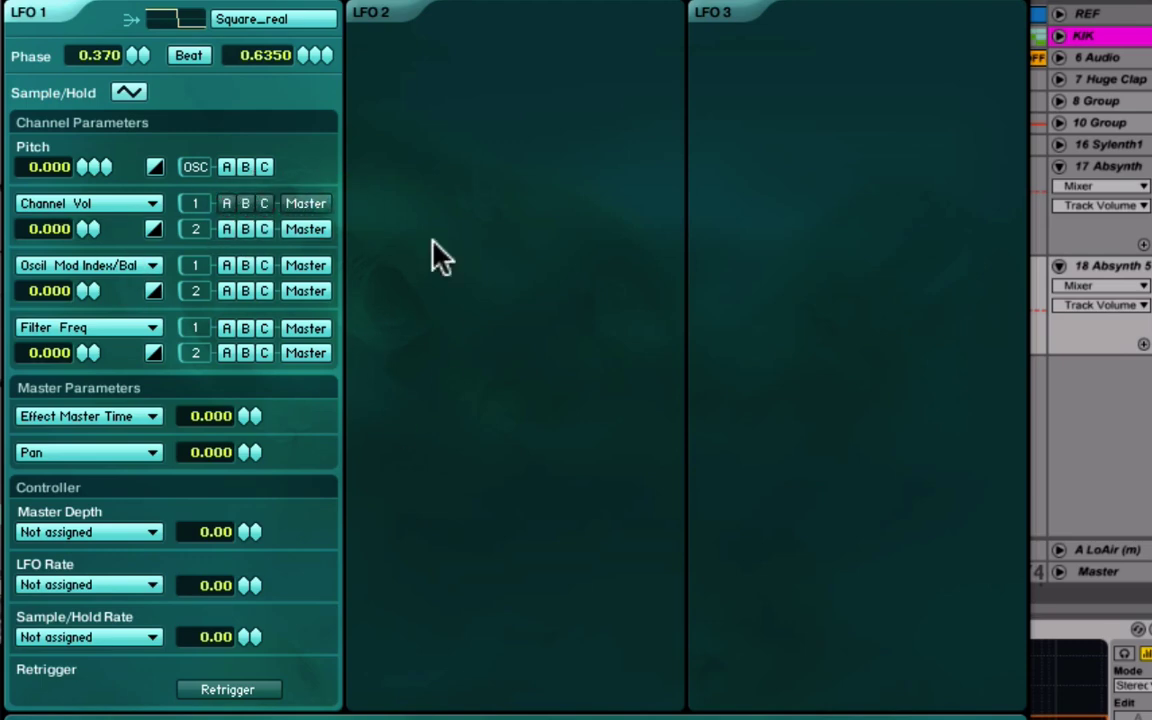
- Set LFO 1's Pitch amount to 7.000 and toggle its oscillator A, B and C assignments
double_click(30, 166)
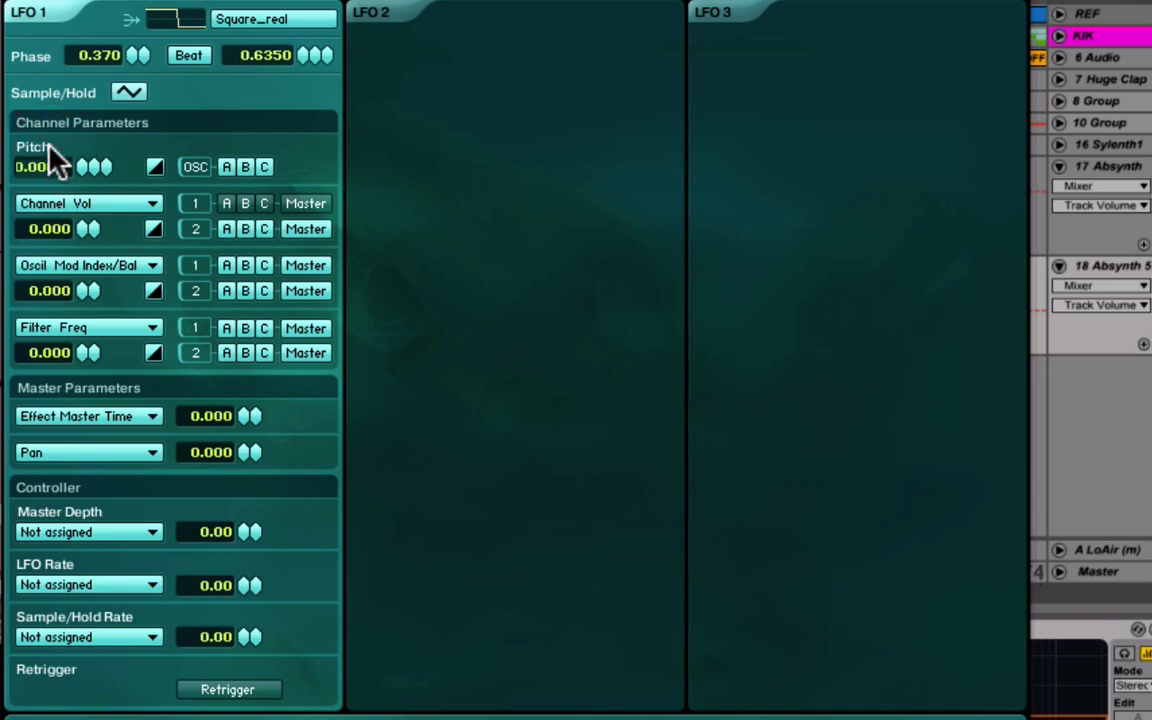
text(7)
key(Return)
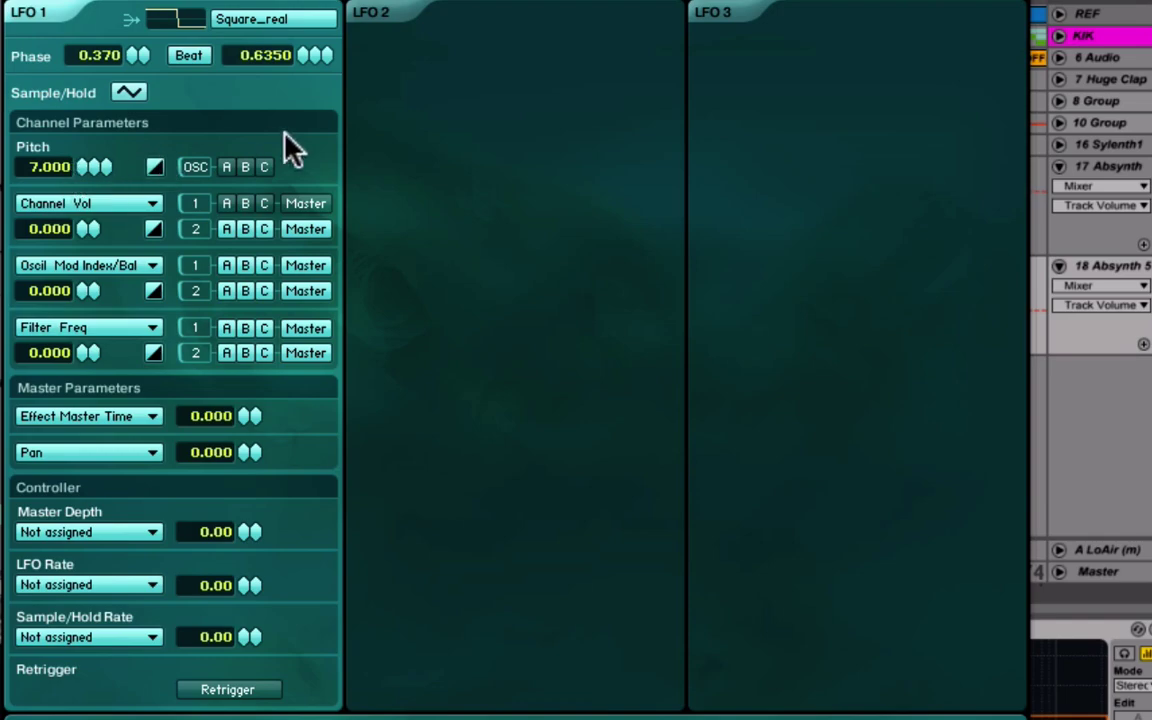
- Enable Retrigger for LFO 1
click(222, 689)
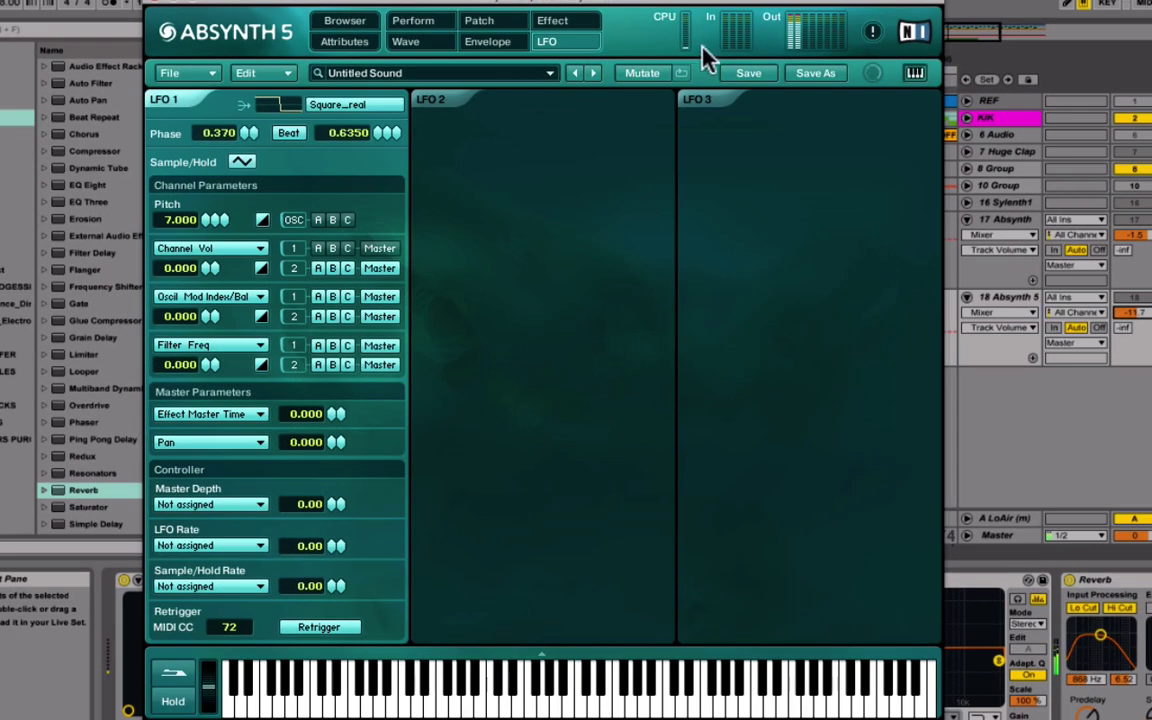
- Look through the effect, envelope, perform, patch and LFO pages, finishing on the waveform editor
click(568, 22)
click(488, 44)
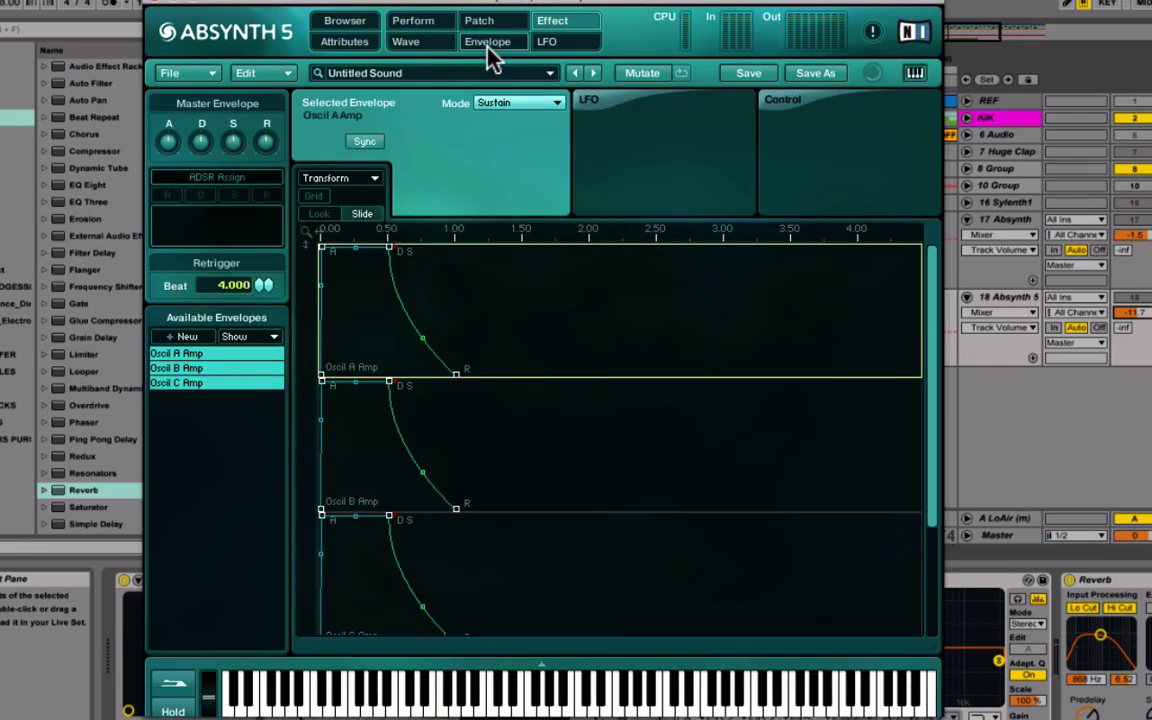
click(425, 44)
click(415, 21)
click(480, 21)
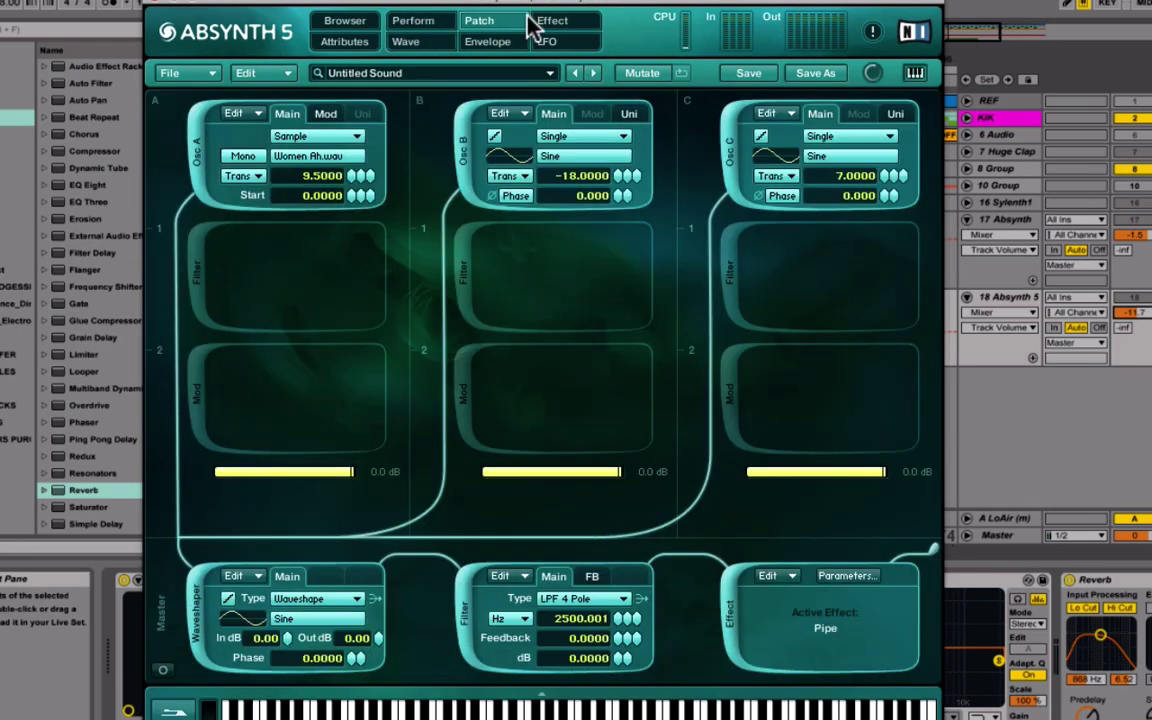
click(565, 22)
click(558, 42)
click(492, 42)
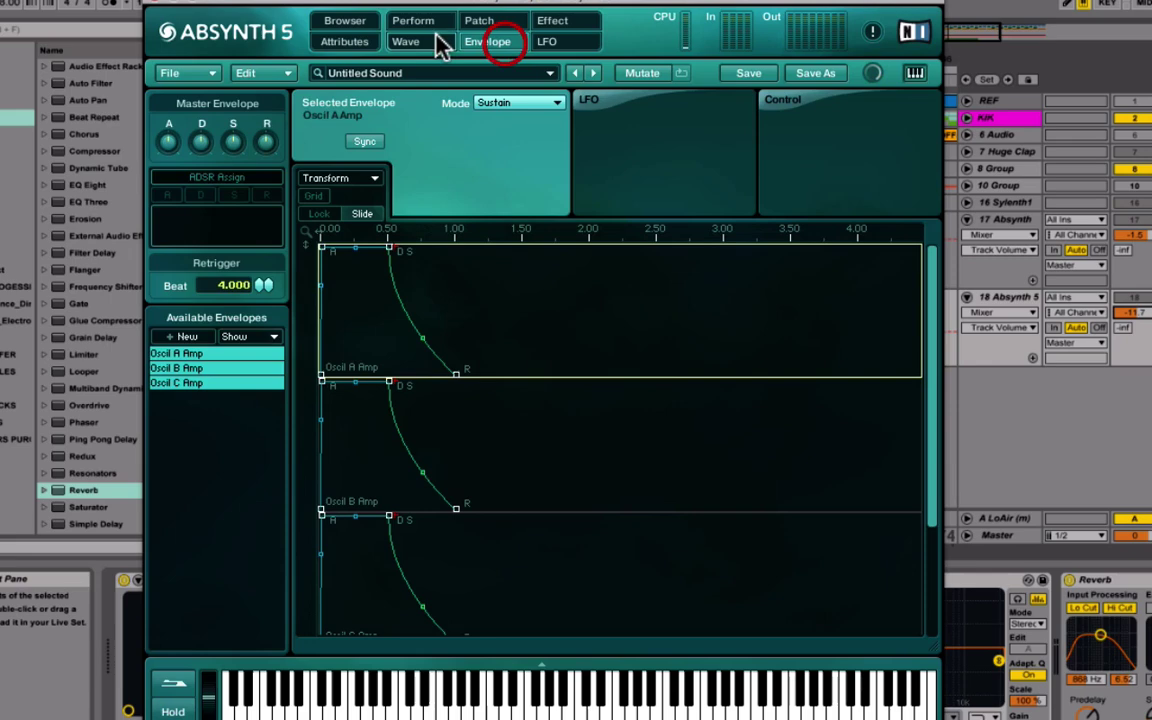
click(420, 42)
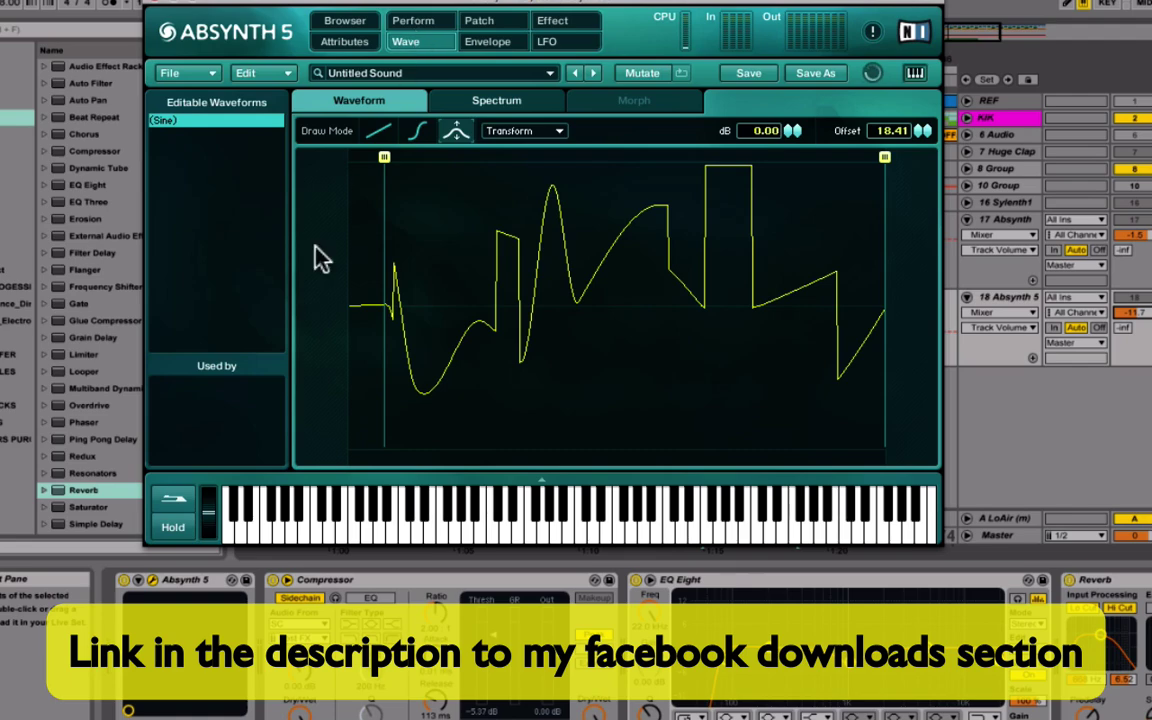
- Reposition the synth window and revisit the patch, envelope, effect and LFO pages, finishing on the patch page
drag(411, 5, 442, 40)
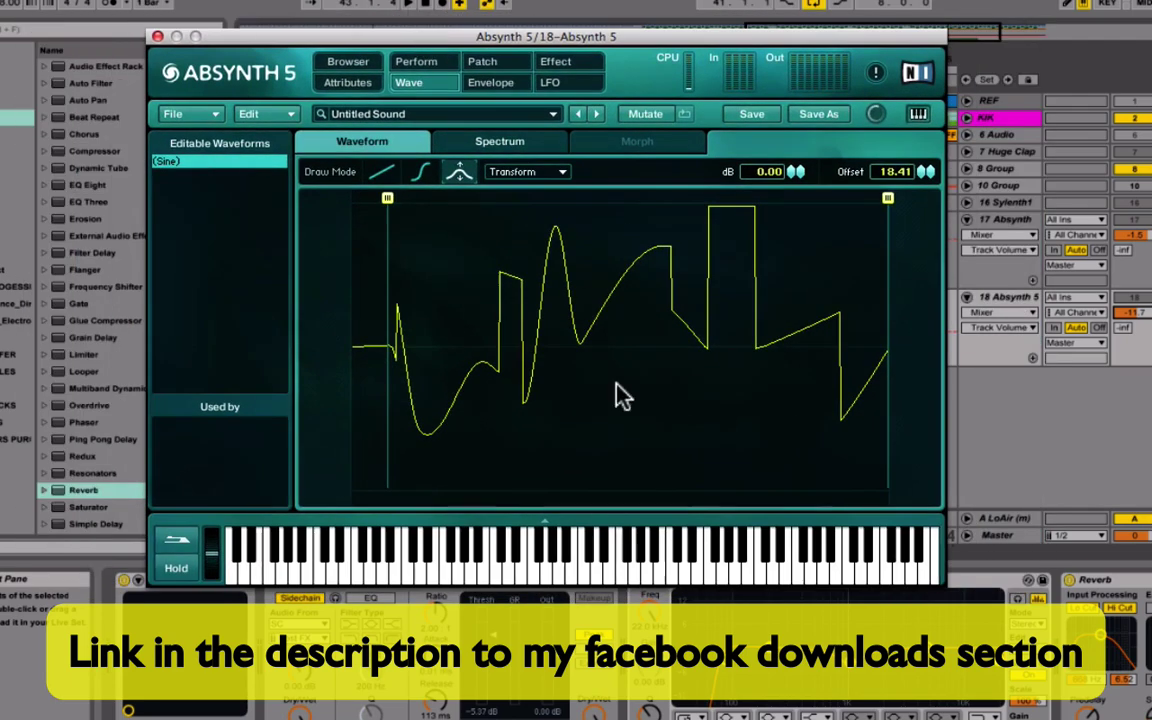
click(493, 66)
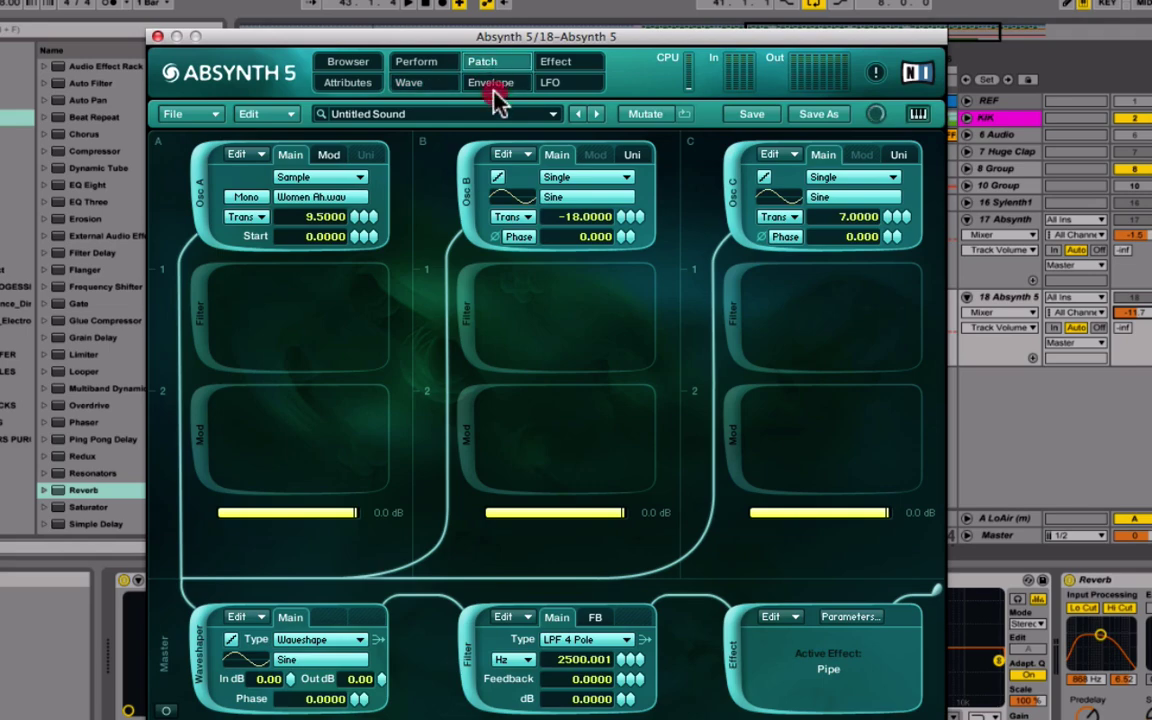
click(487, 86)
click(586, 92)
click(578, 64)
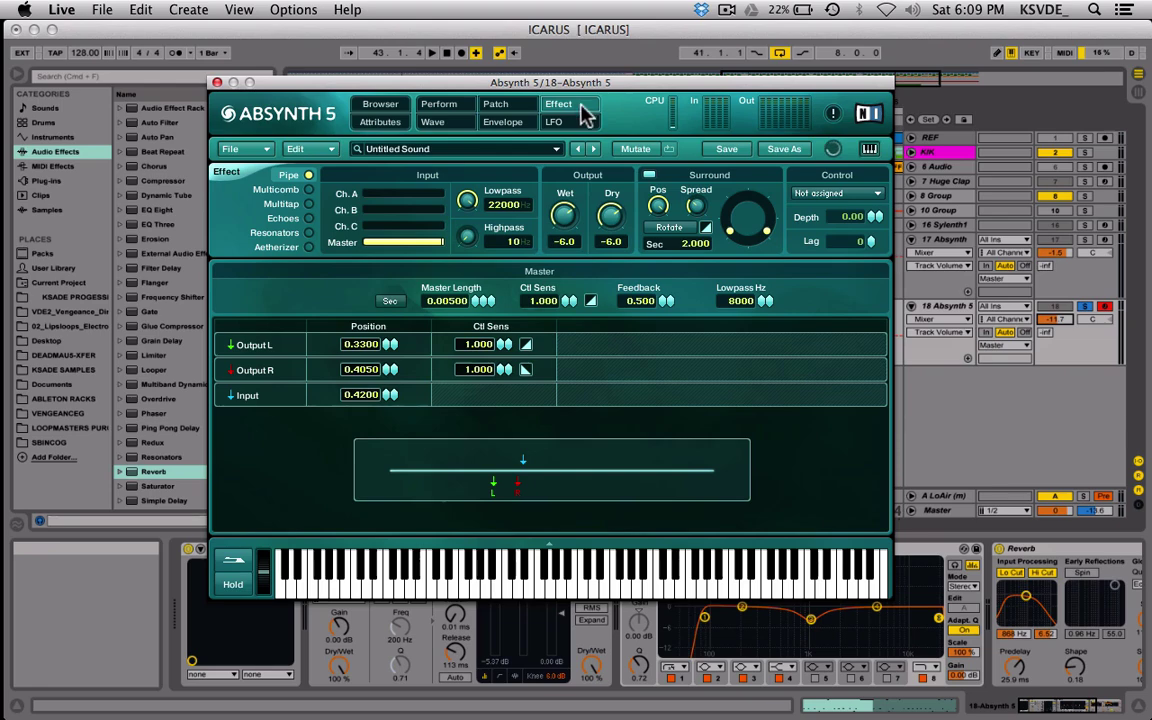
click(572, 121)
click(515, 126)
click(517, 108)
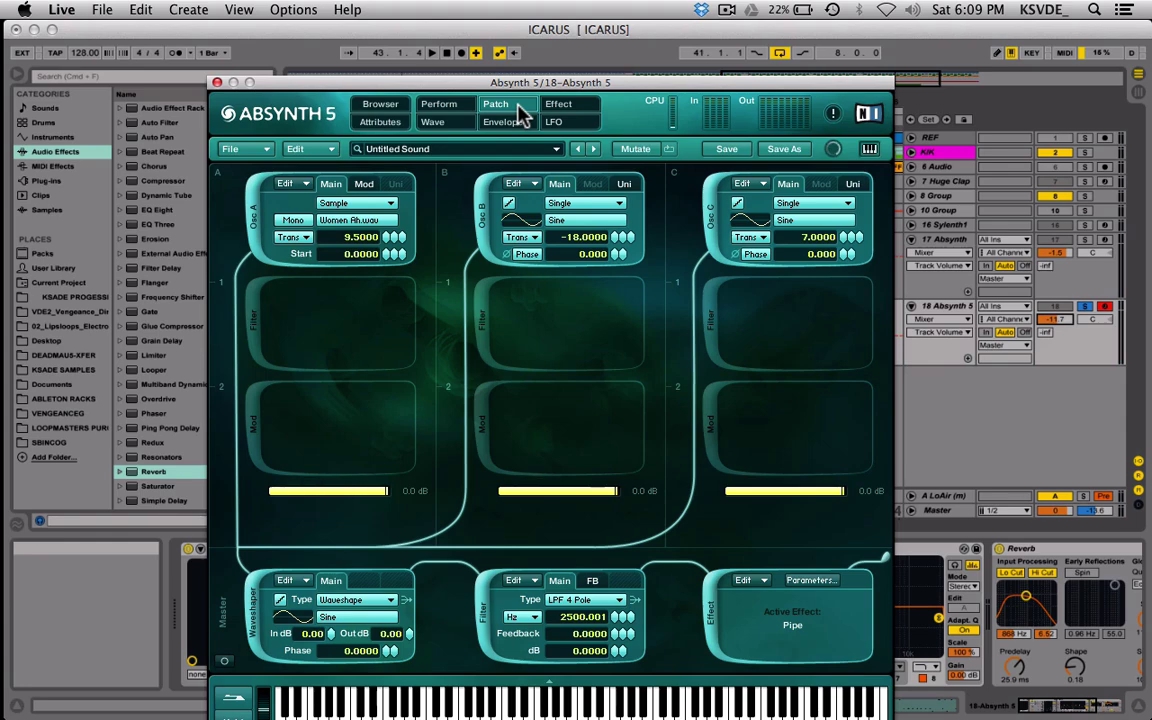
drag(536, 83, 594, 31)
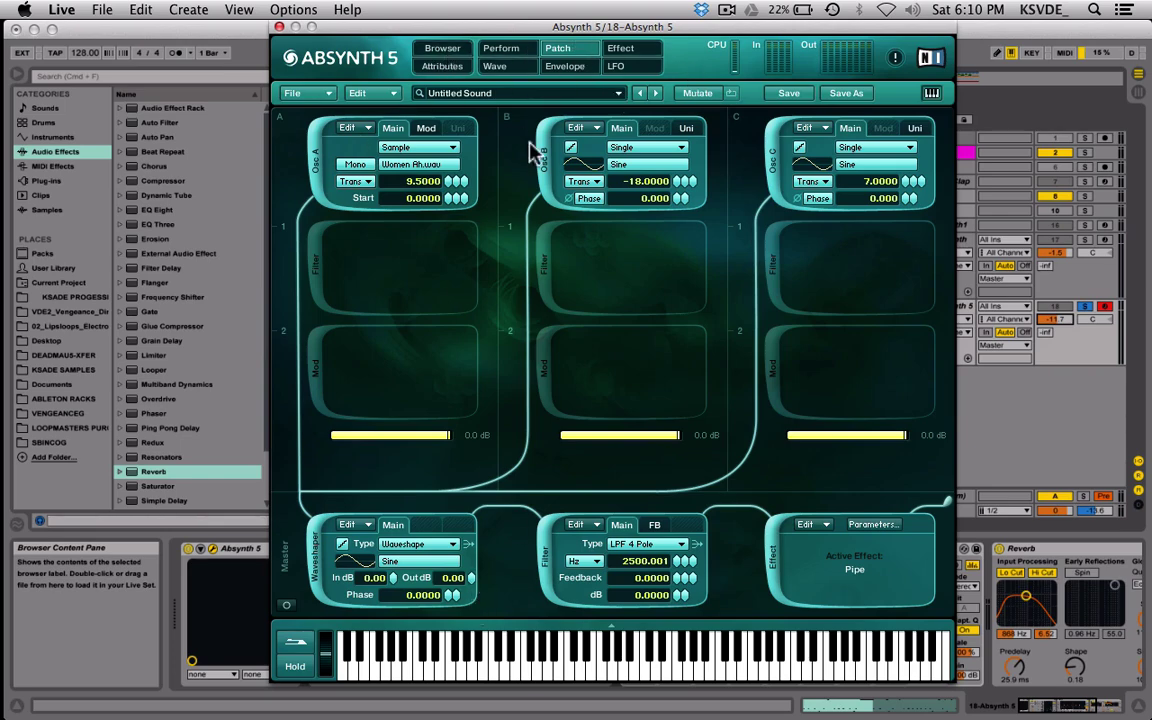
- In the sound browser's Finetuning controls, raise Brightness, Bass, Resonance and Effect, and slightly lower Distortion
click(440, 49)
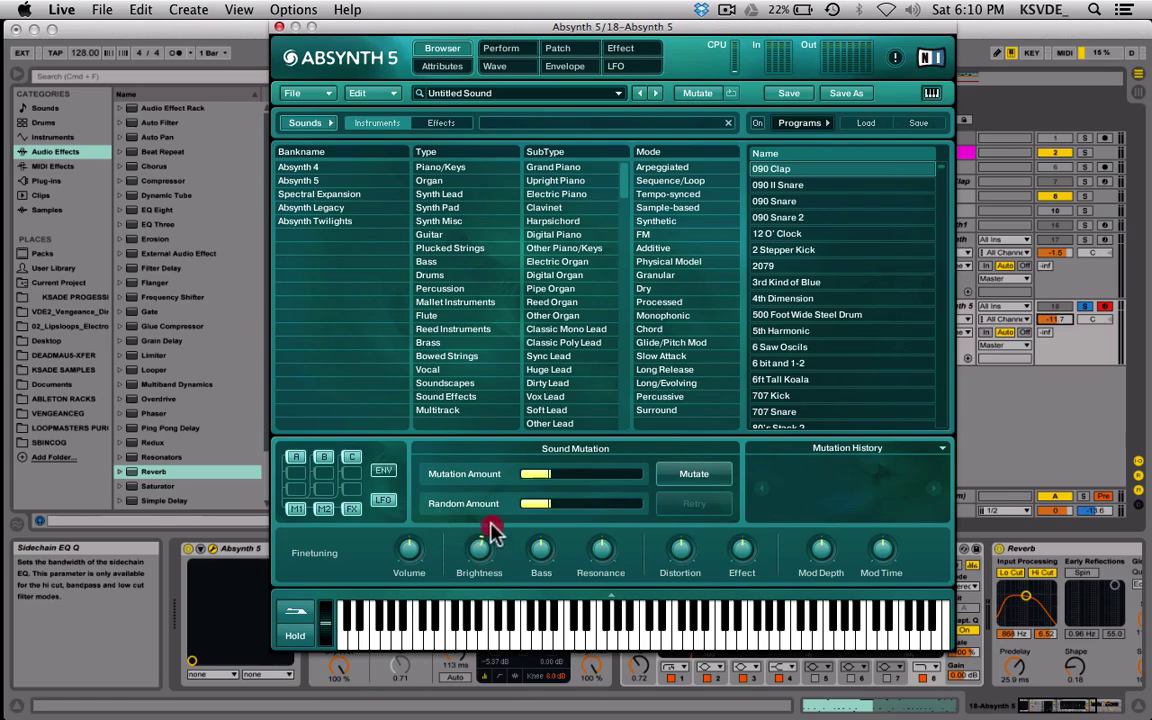
drag(495, 530, 545, 545)
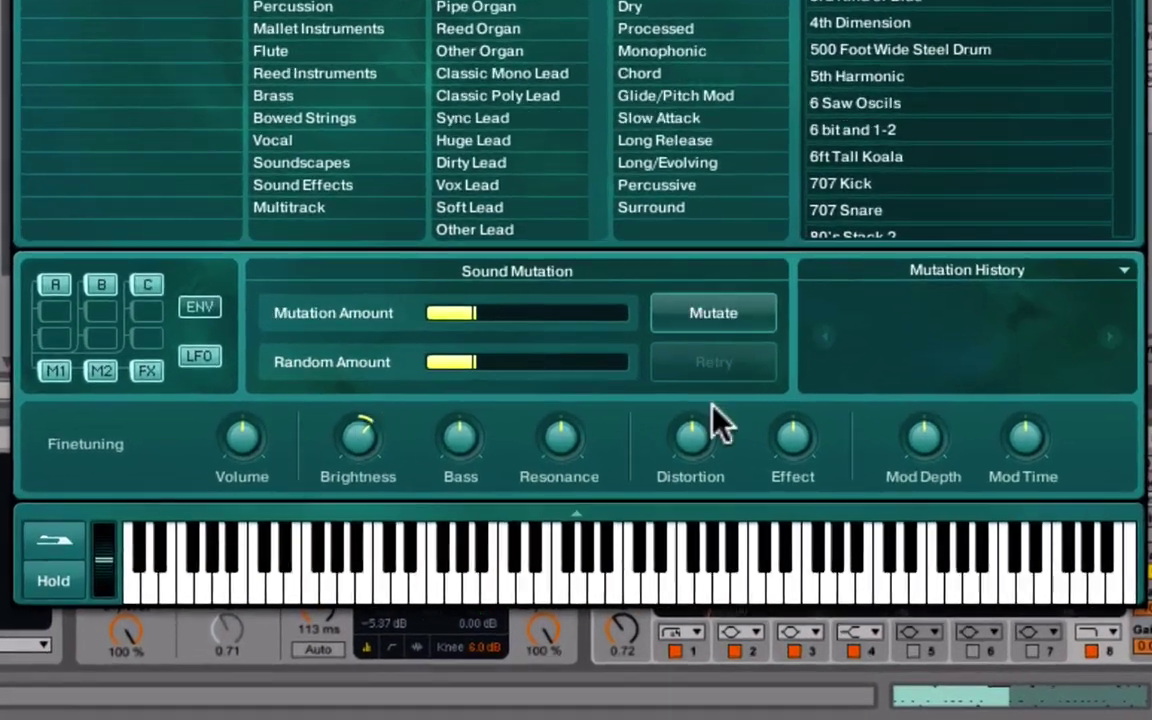
drag(455, 438, 489, 347)
mouse_move(575, 447)
mouse_down()
mouse_move(586, 342)
mouse_move(607, 321)
mouse_move(596, 290)
mouse_up()
drag(697, 445, 700, 450)
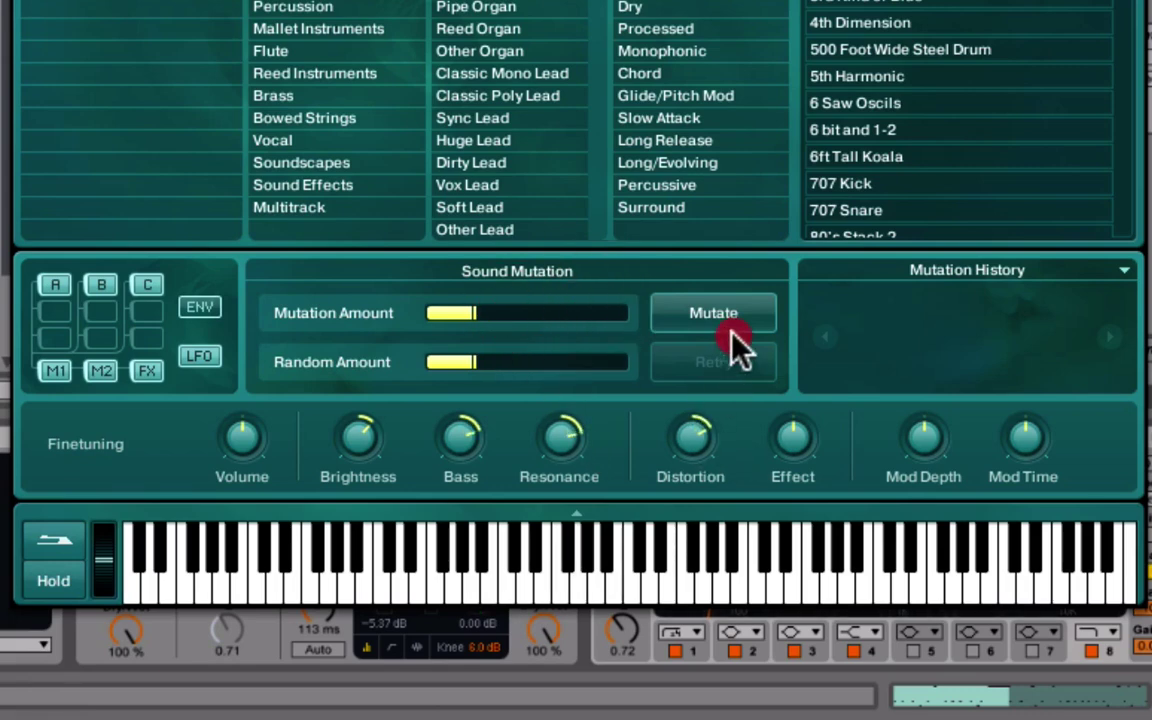
click(698, 576)
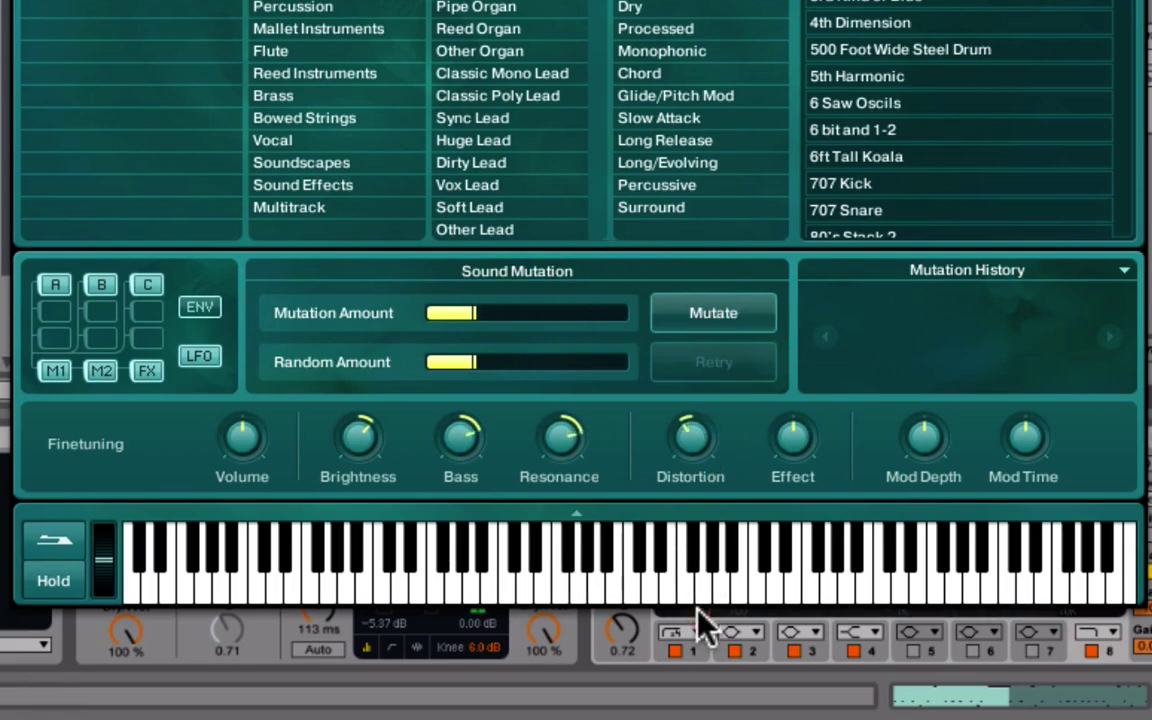
drag(694, 442, 696, 430)
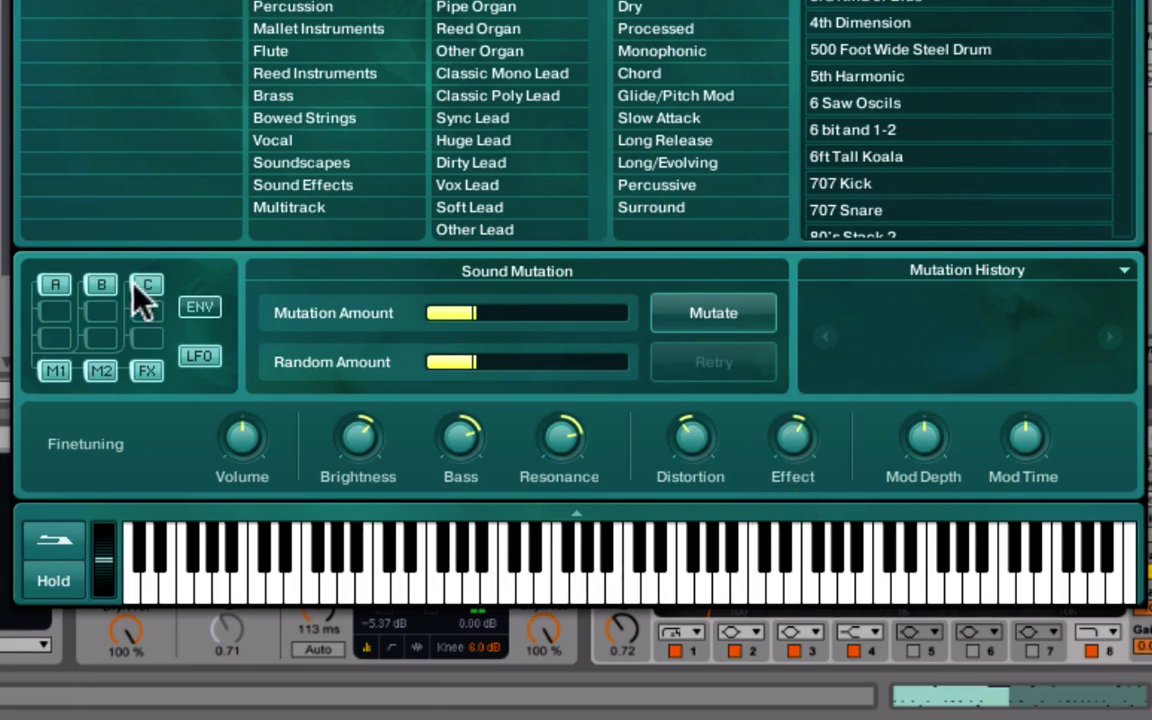
- Exclude oscillators B and C and module M1 from the sound mutation, and mutate the sound once
click(101, 286)
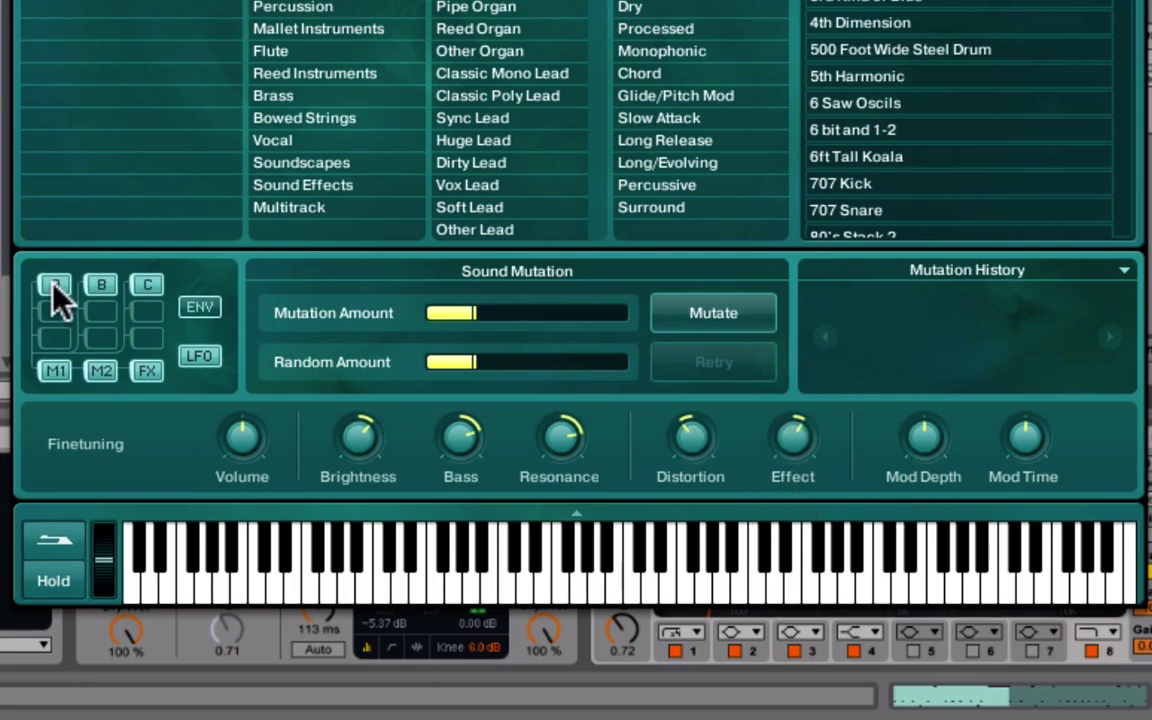
click(56, 370)
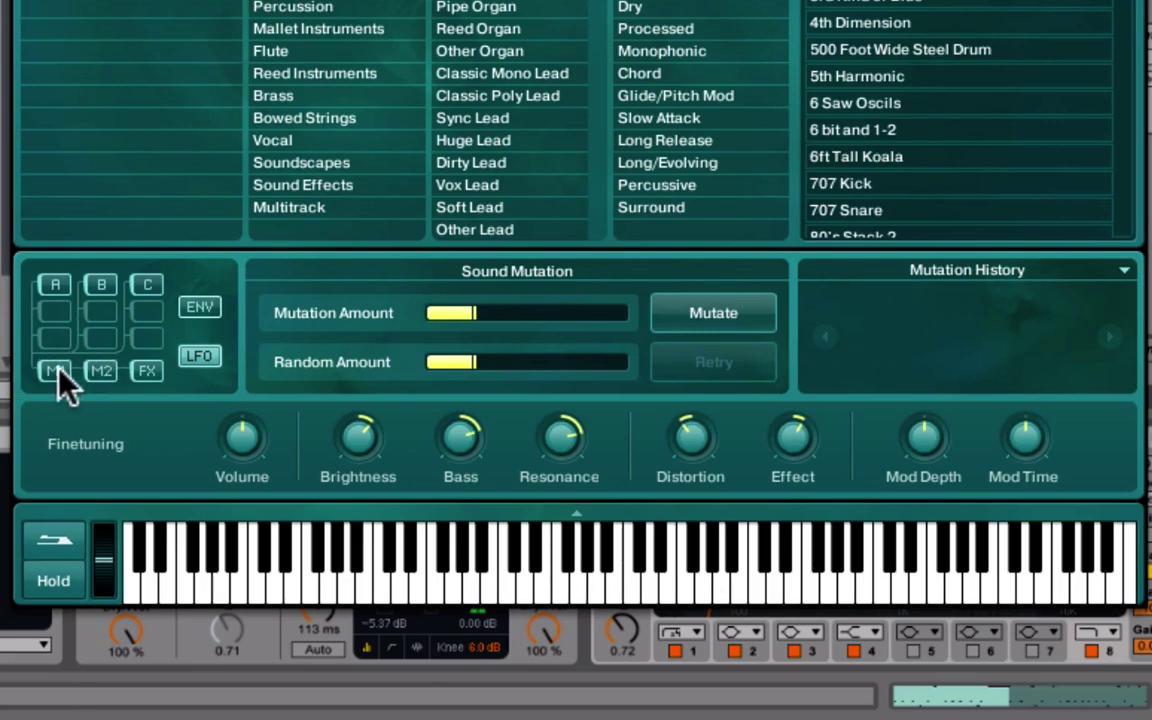
click(147, 285)
click(101, 285)
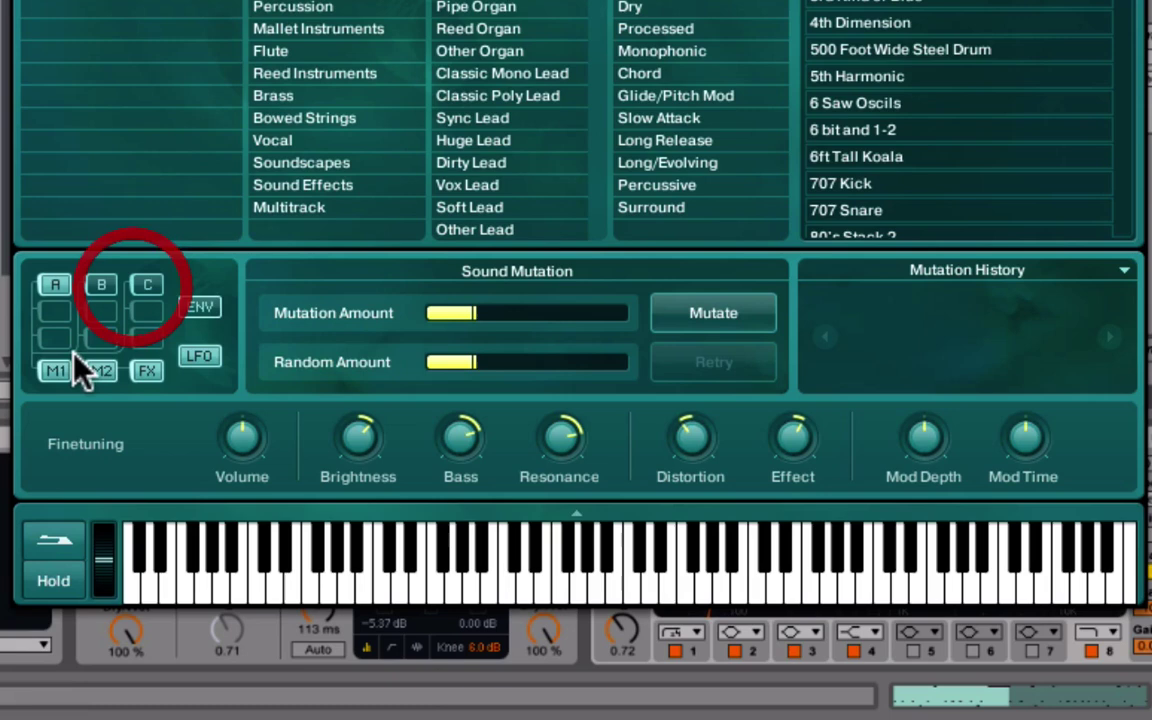
click(46, 281)
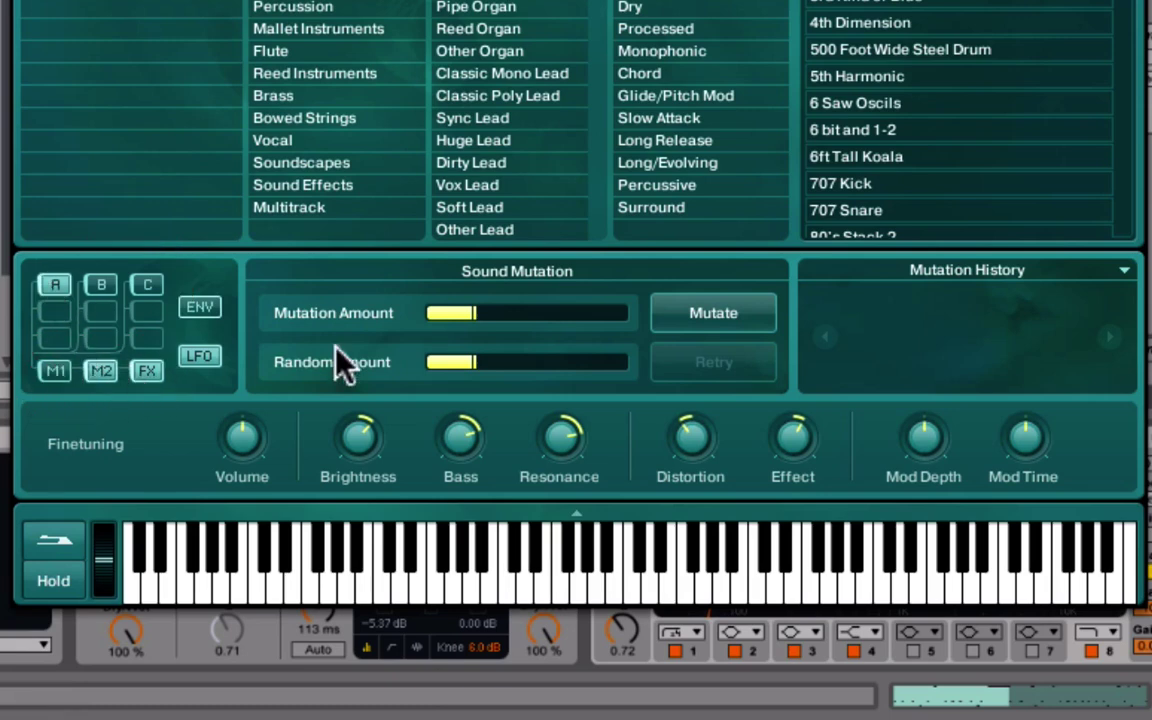
click(690, 313)
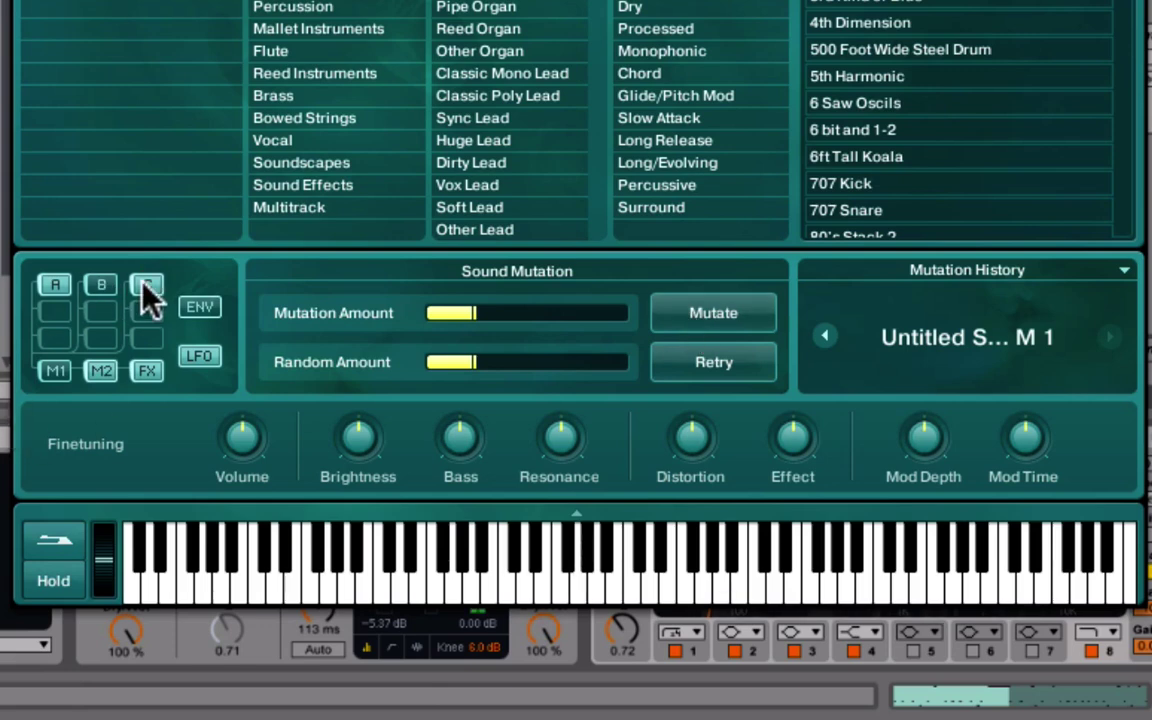
- Mutate the sound four more times
click(706, 318)
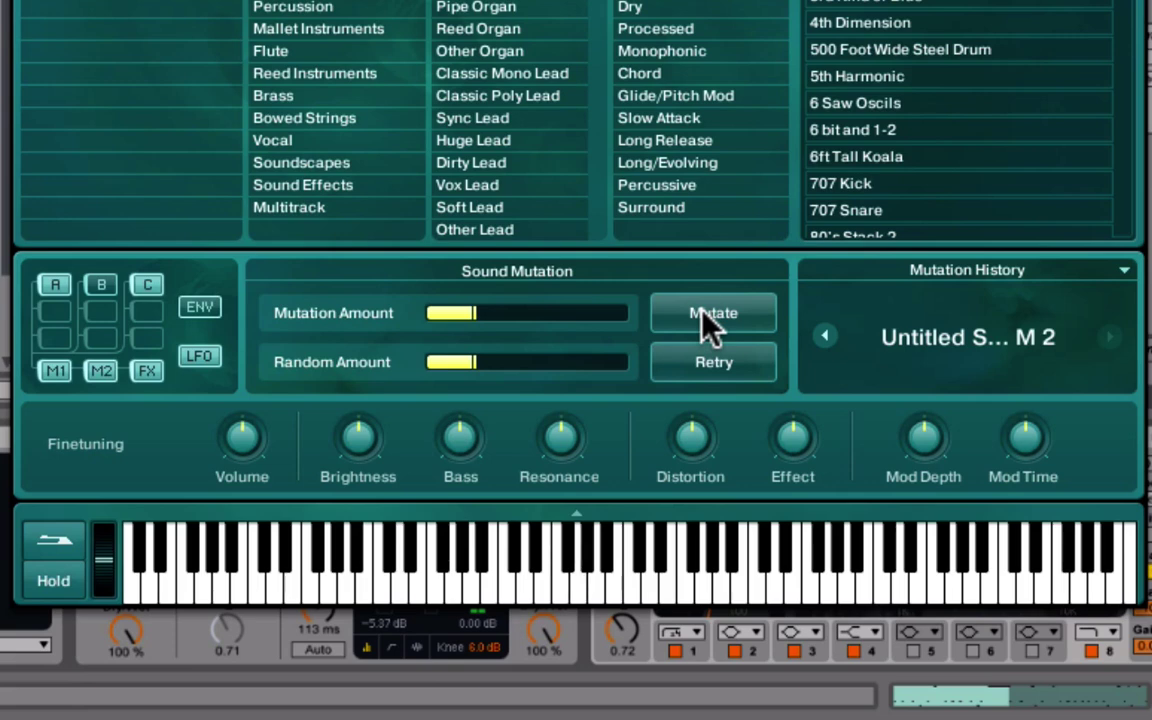
click(706, 318)
click(706, 318)
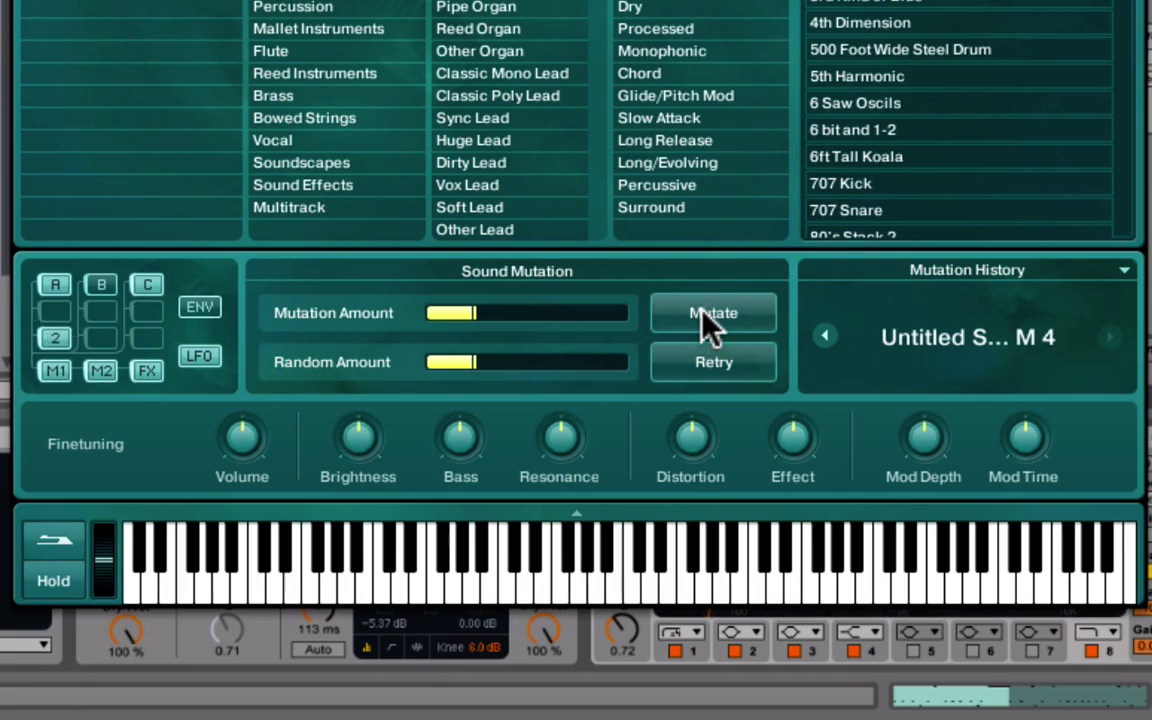
click(706, 318)
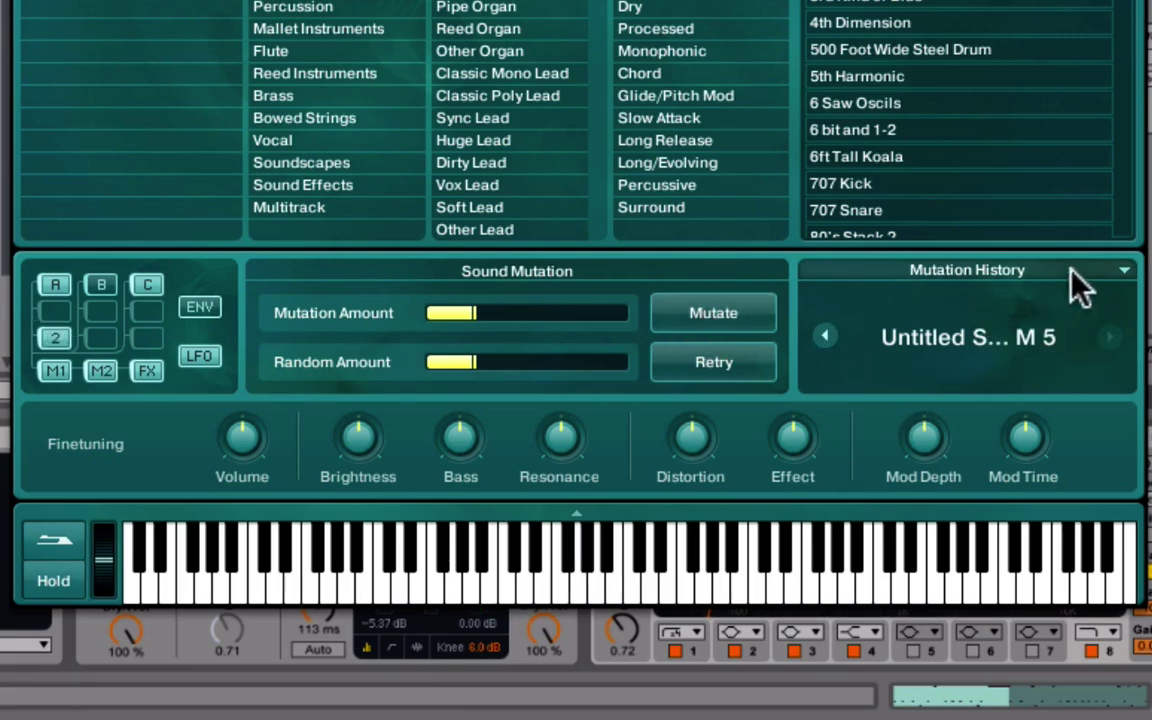
- Step back through the mutation history to M 1, checking the neighbouring mutation once
click(826, 338)
click(826, 338)
click(826, 338)
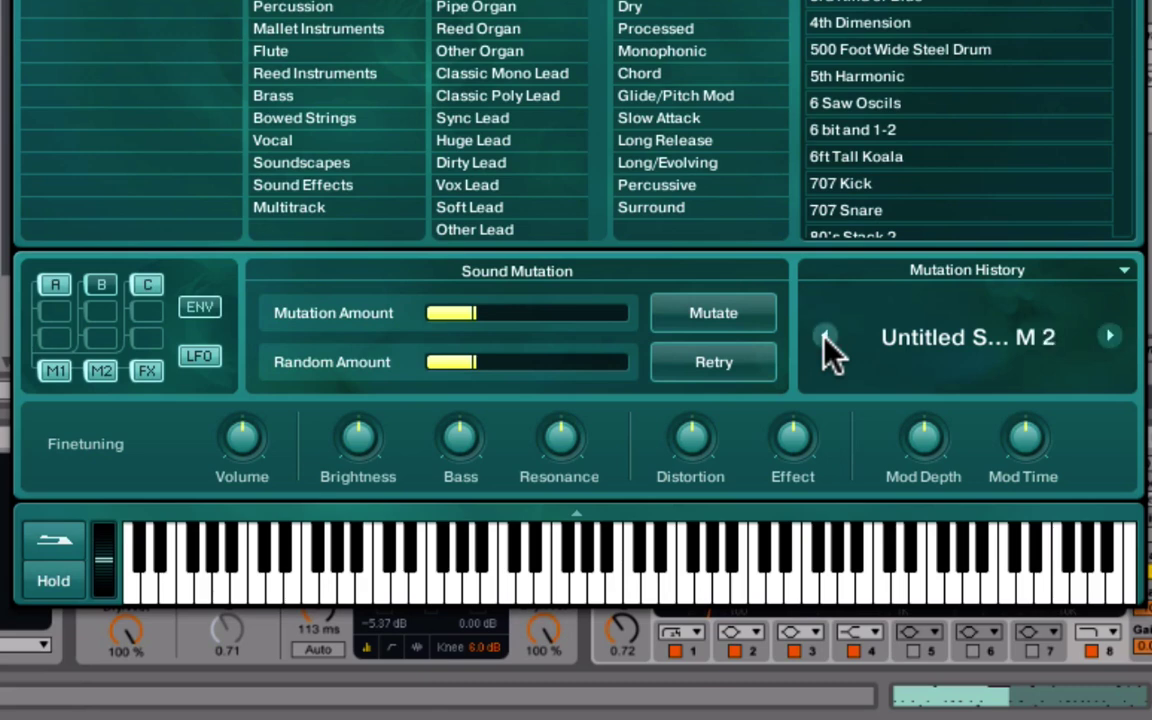
click(826, 338)
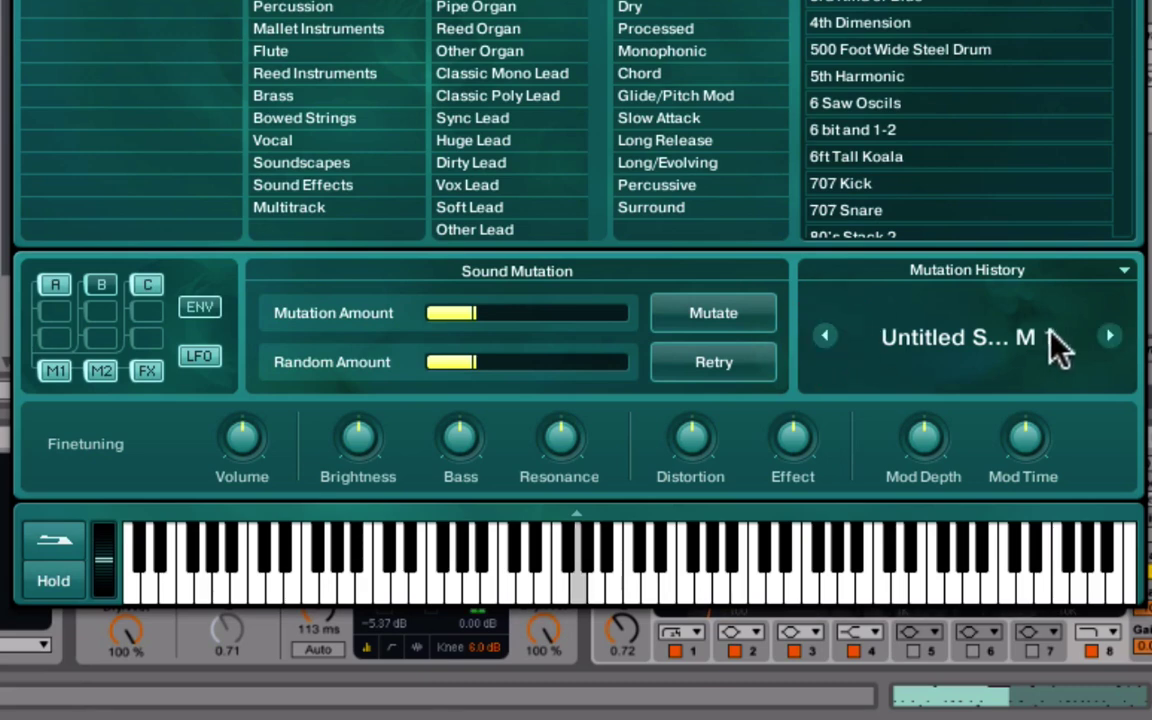
click(1110, 336)
click(825, 336)
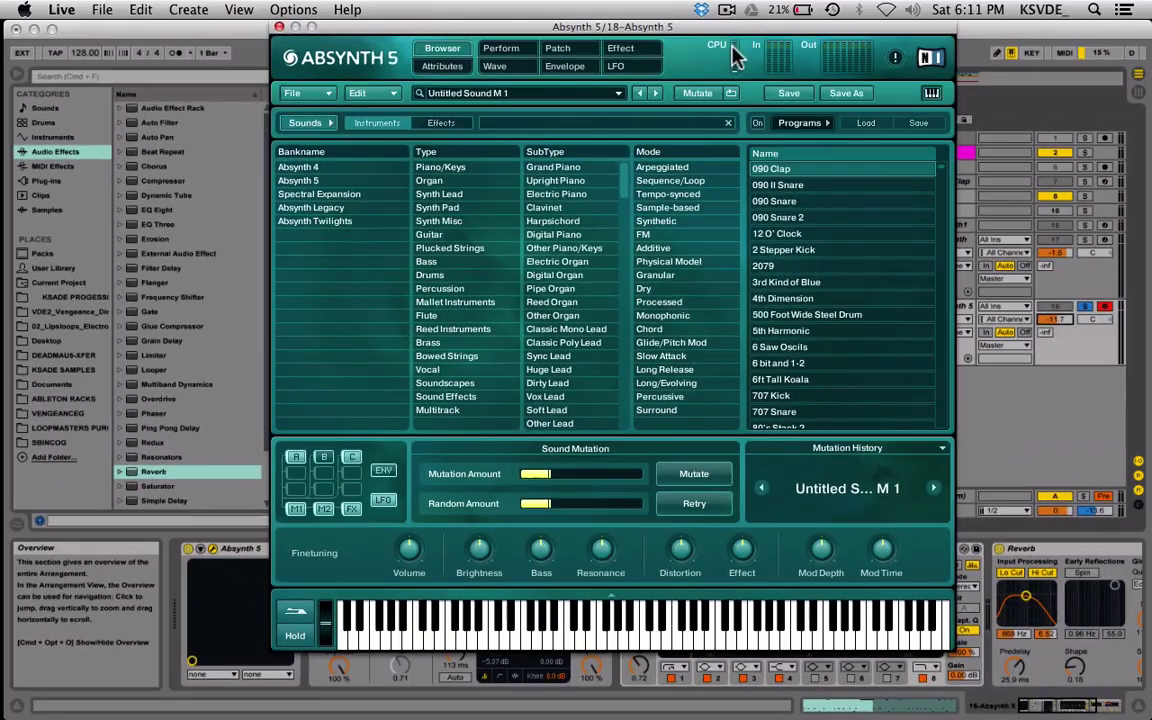
- Look at the effects presets in the sound browser and return to the instruments list
click(441, 123)
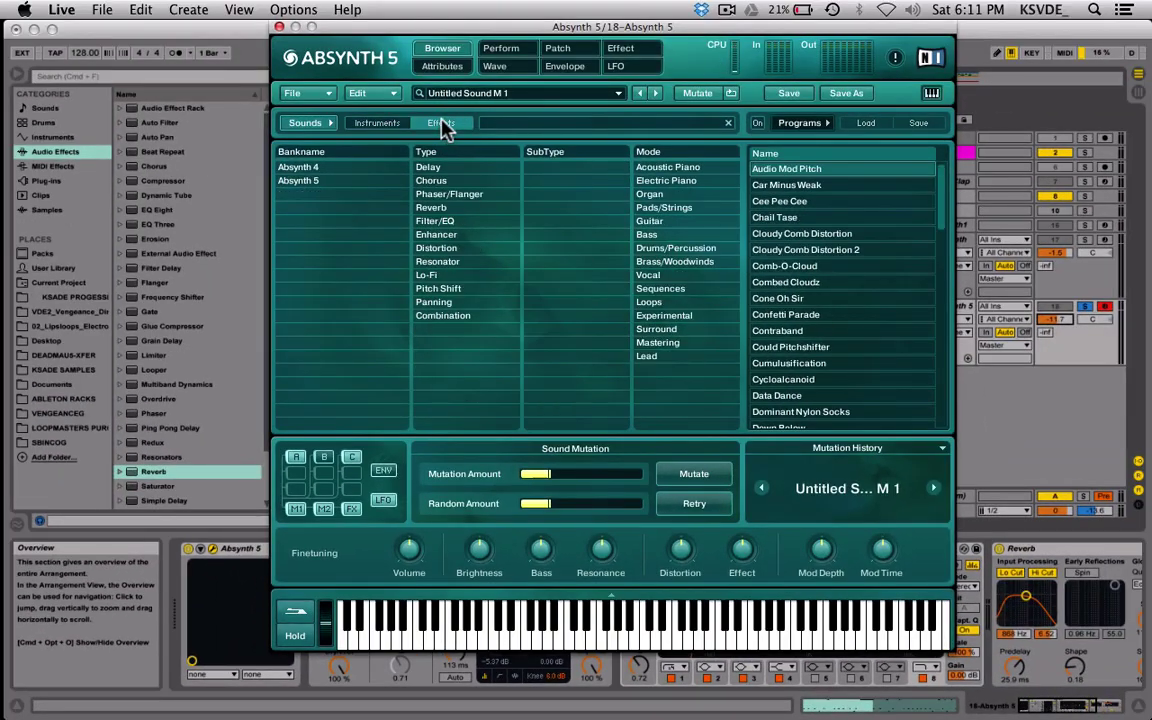
click(383, 125)
- On the envelope page, lower the Master Envelope's attack and release and raise its sustain
click(564, 67)
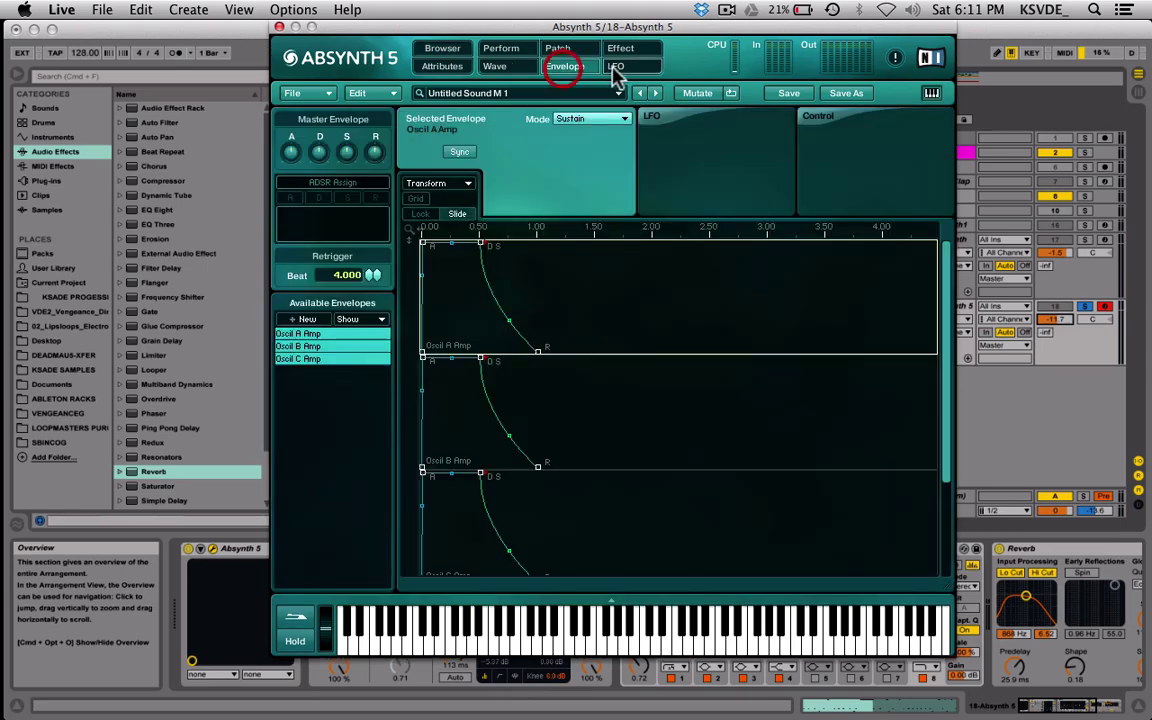
click(615, 70)
click(581, 70)
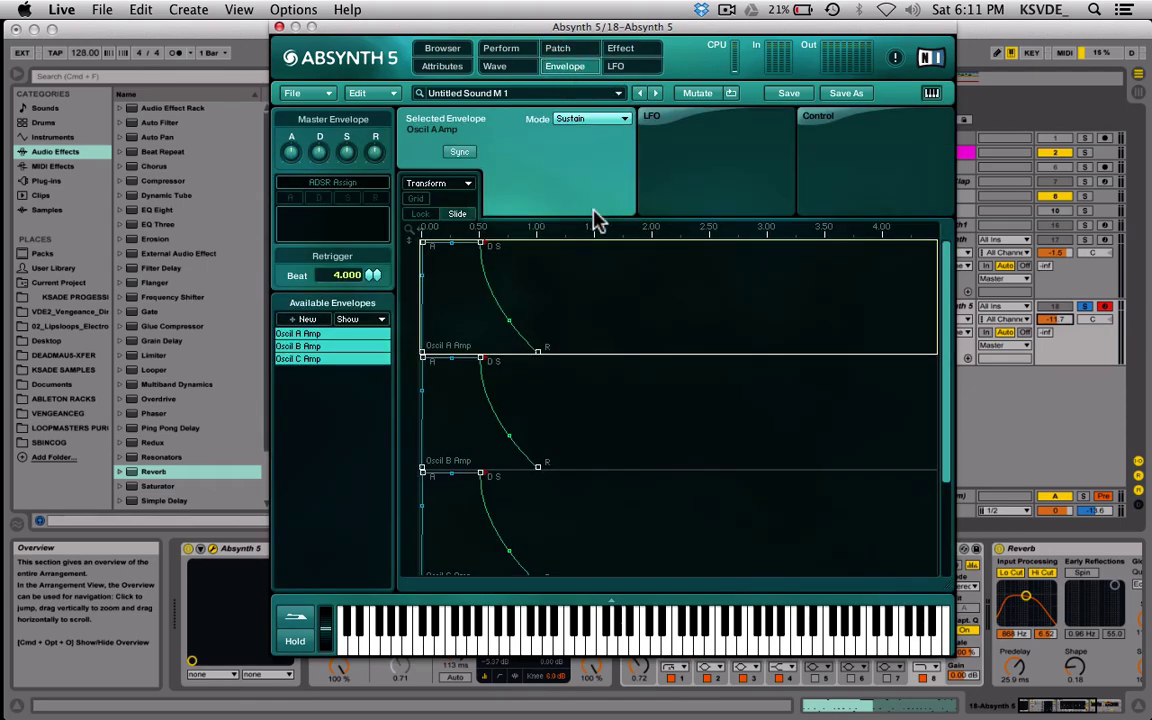
scroll(650, 442, down, 4)
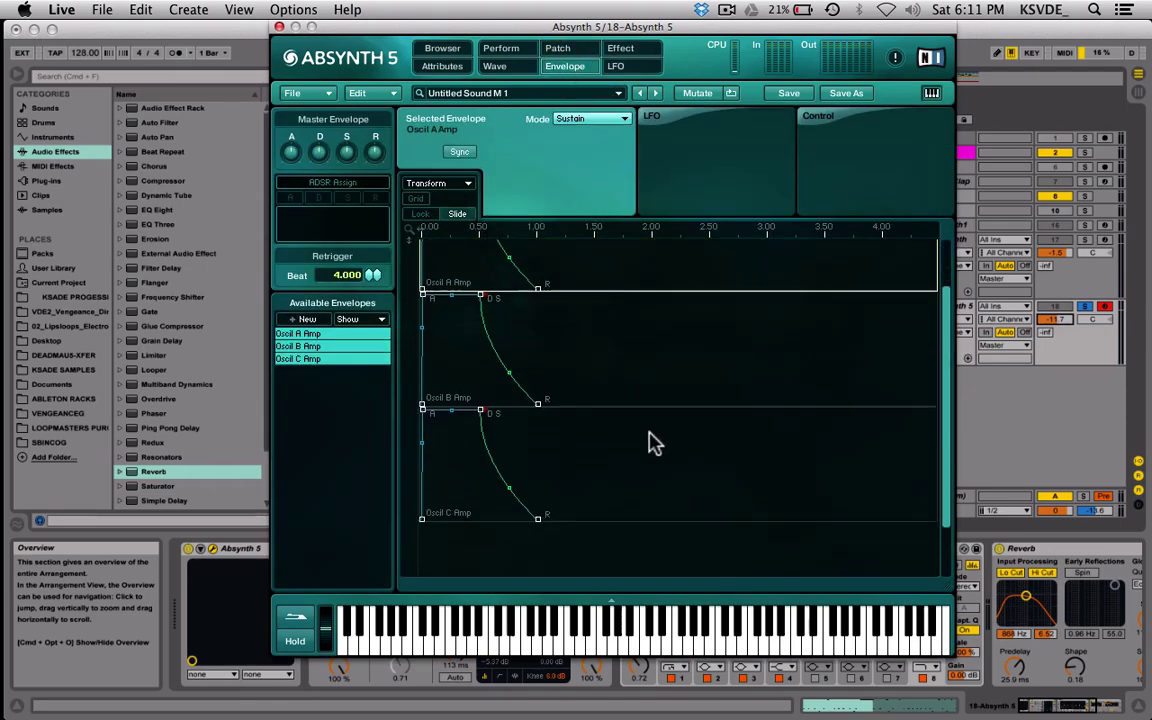
drag(290, 151, 335, 145)
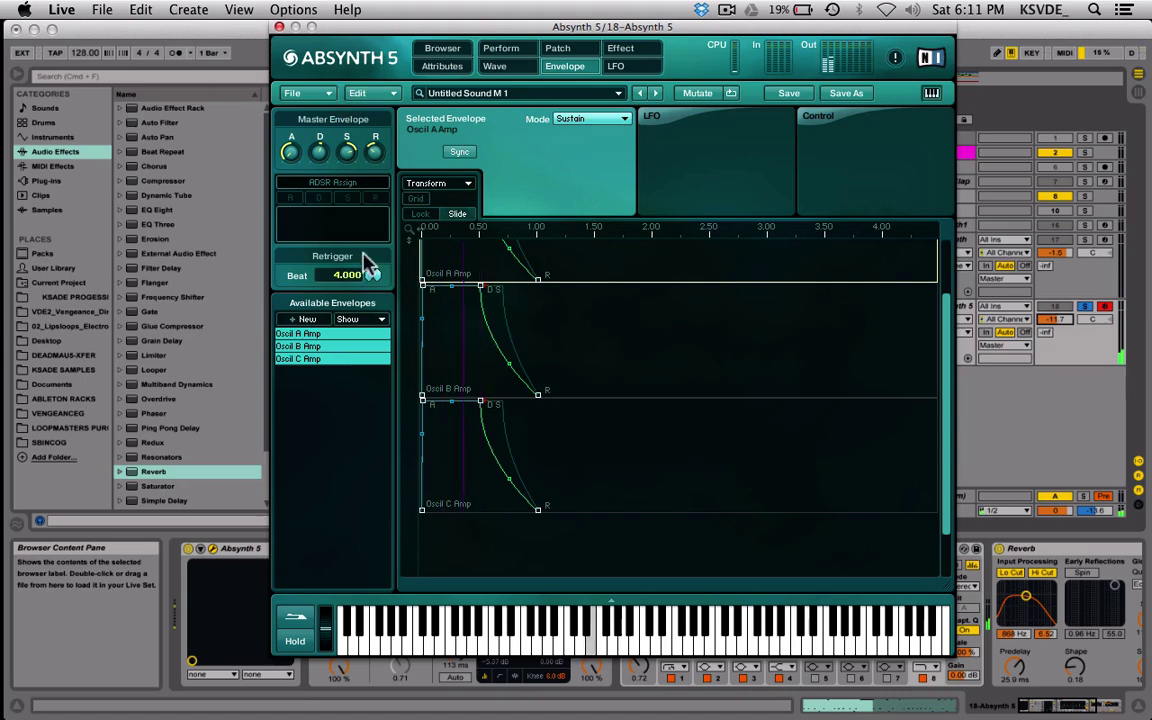
- Create a new envelope for the Oscil A module's Oscil A Main Pitch parameter
click(301, 318)
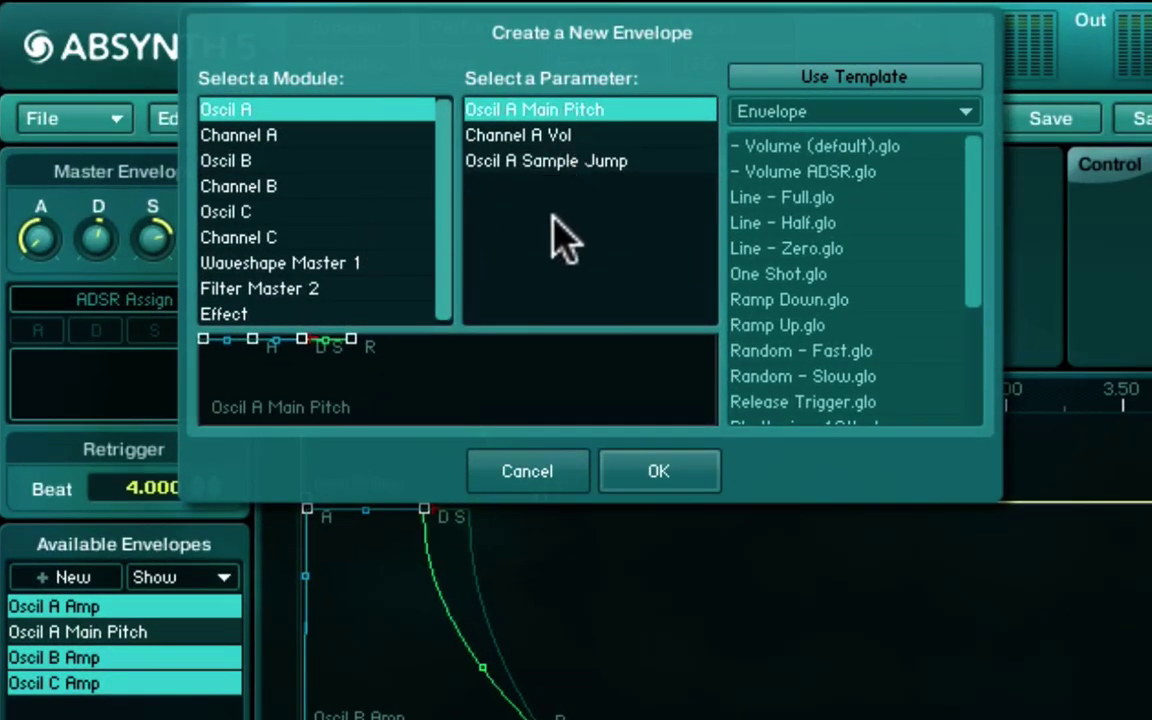
scroll(314, 244, down, 1)
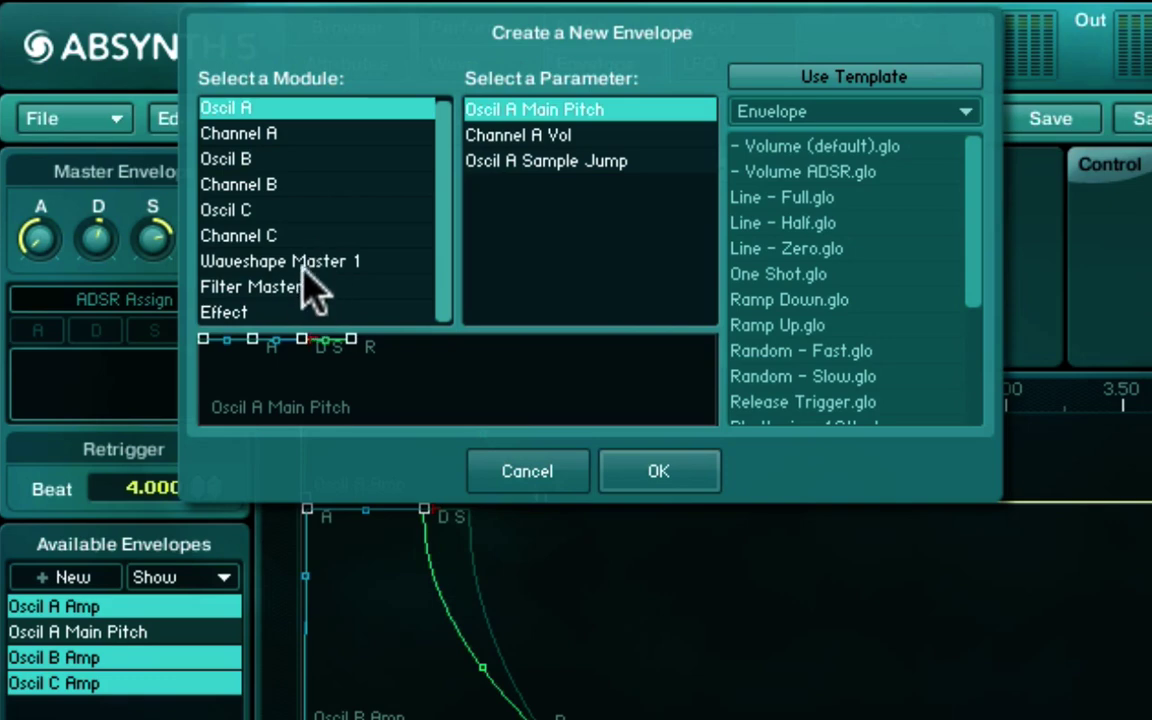
scroll(343, 163, up, 1)
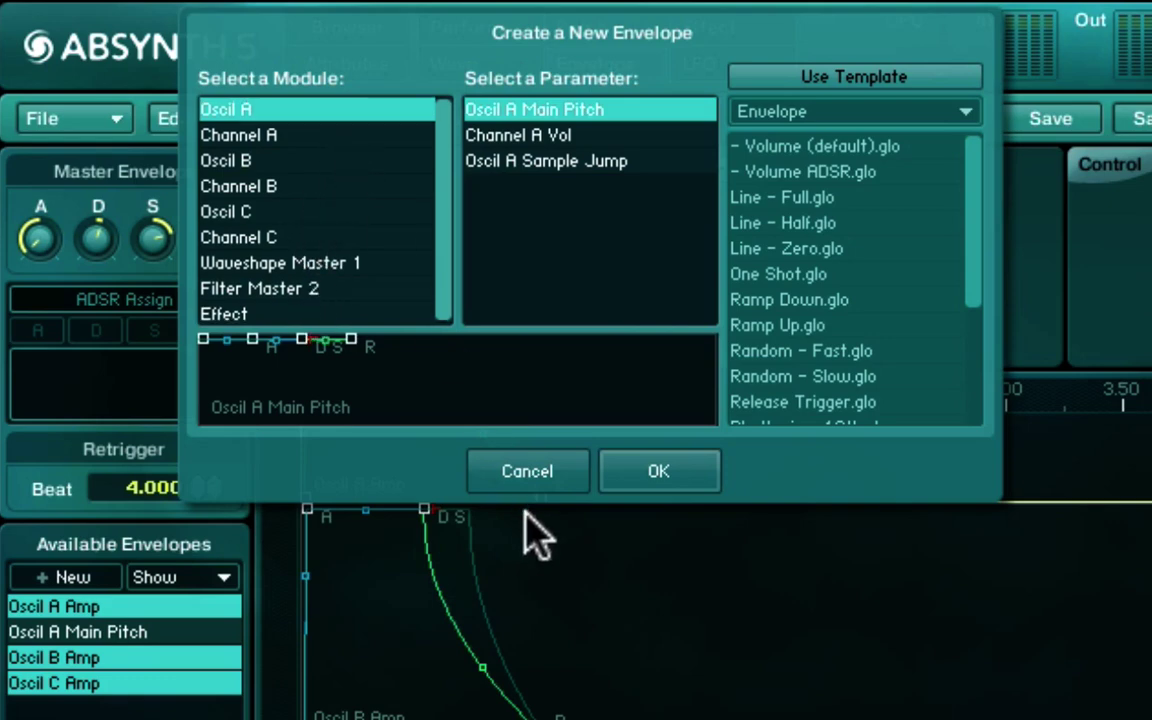
click(630, 468)
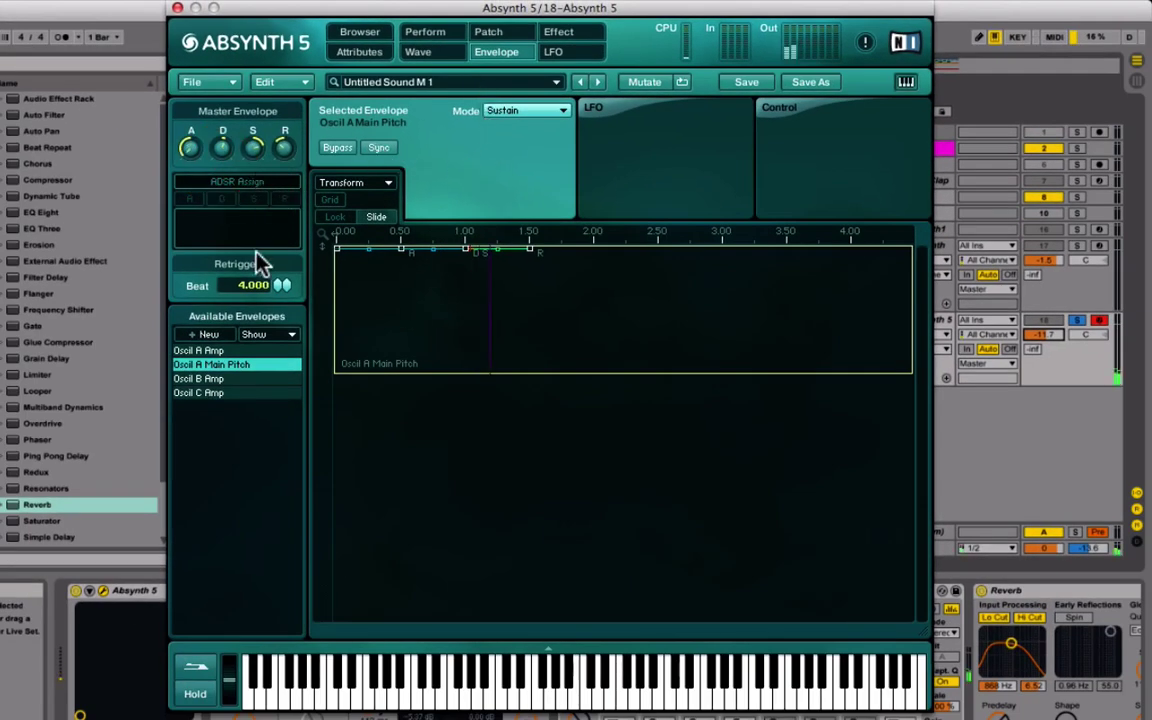
- Show all available envelopes together in the envelope display and look through them
click(257, 335)
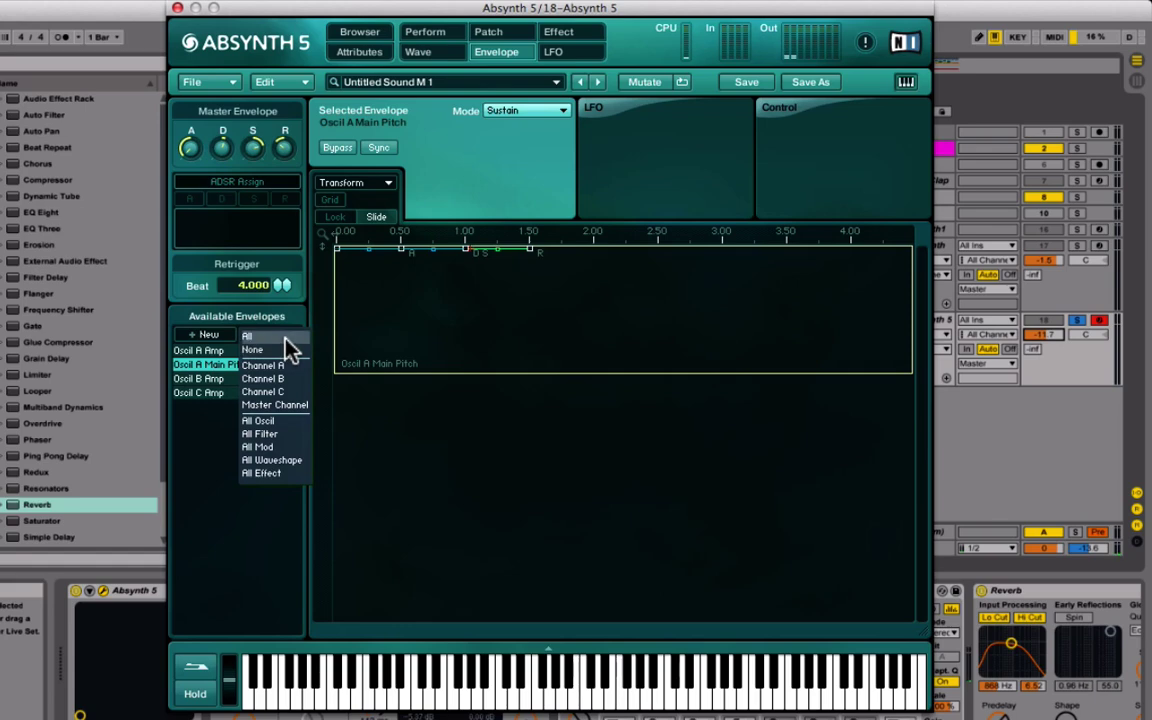
click(265, 337)
scroll(528, 431, up, 1)
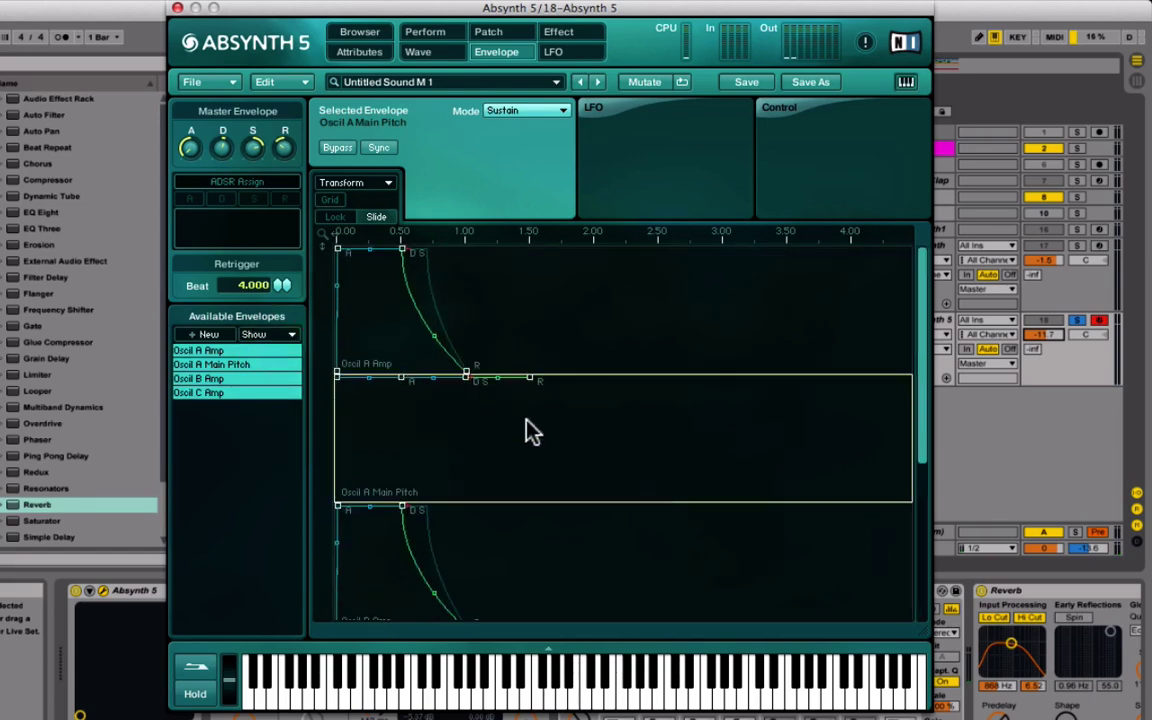
scroll(513, 413, up, 2)
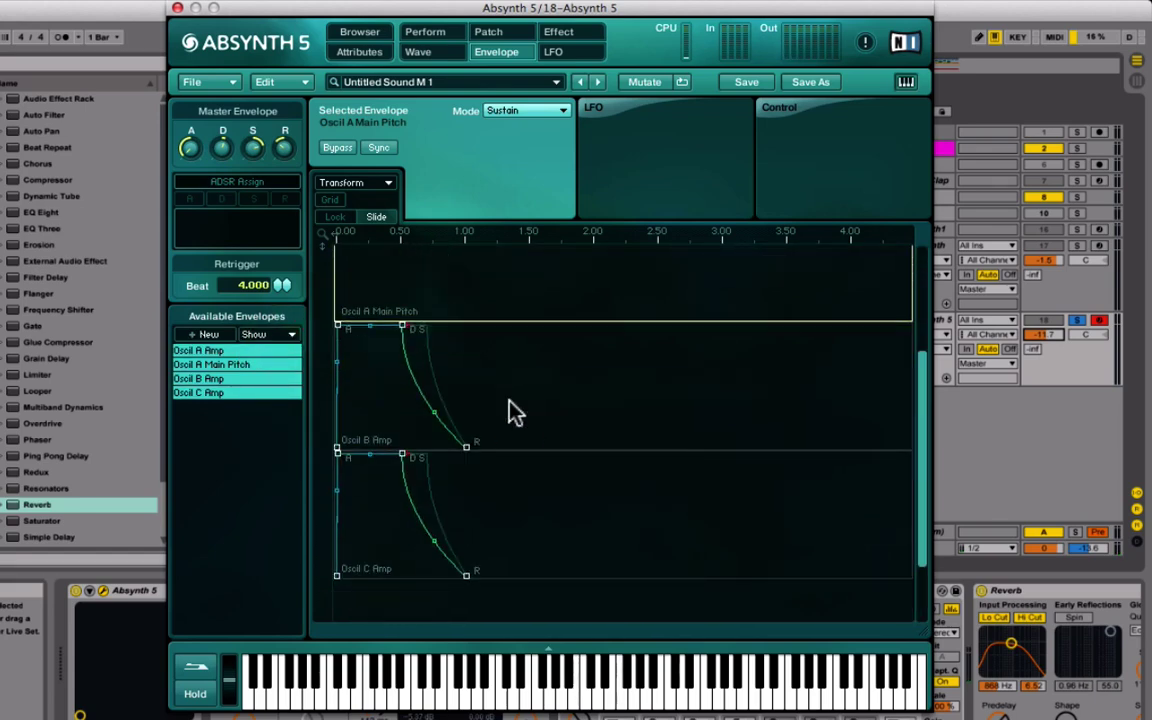
scroll(504, 515, up, 3)
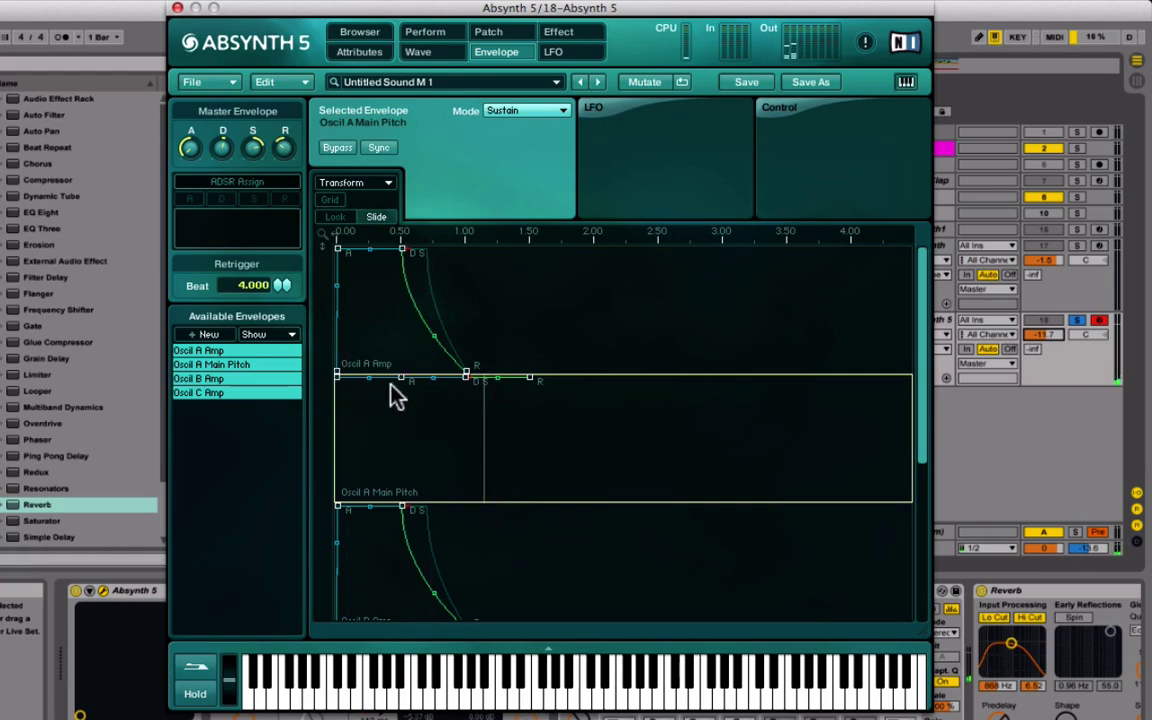
- Reshape the Oscil A Main Pitch envelope with a dip in its attack and a release falling to about -35.5, and turn on the 1/8 grid
drag(405, 378, 460, 467)
drag(592, 380, 825, 511)
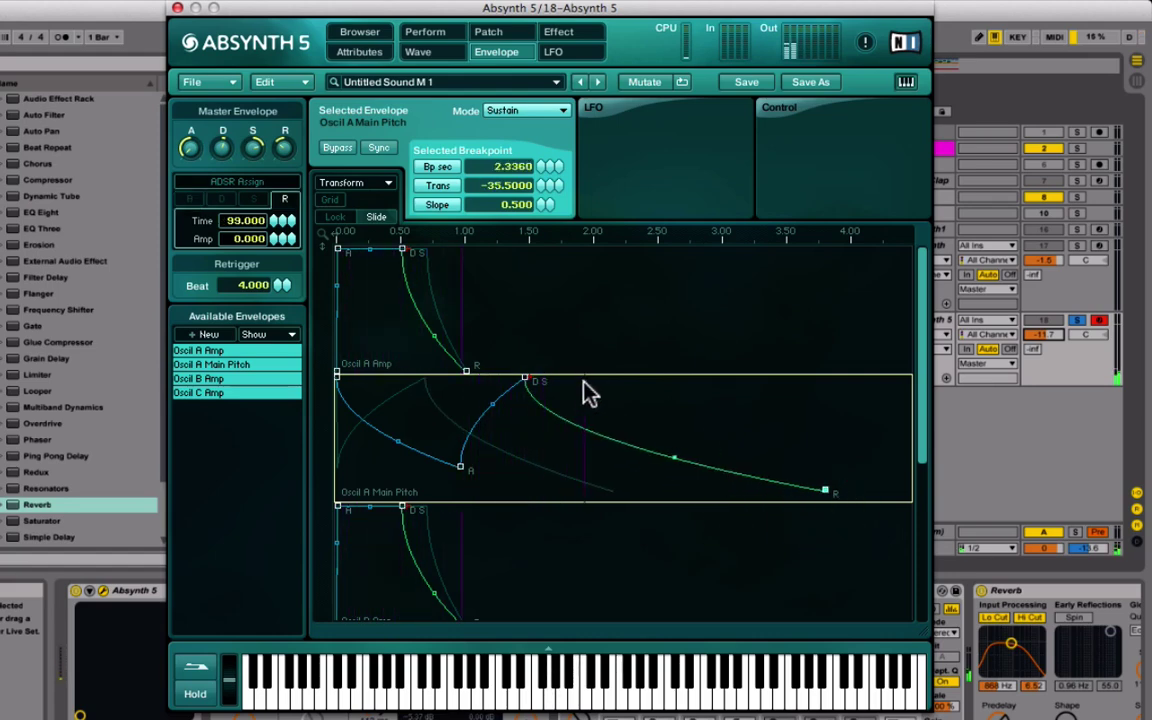
click(522, 440)
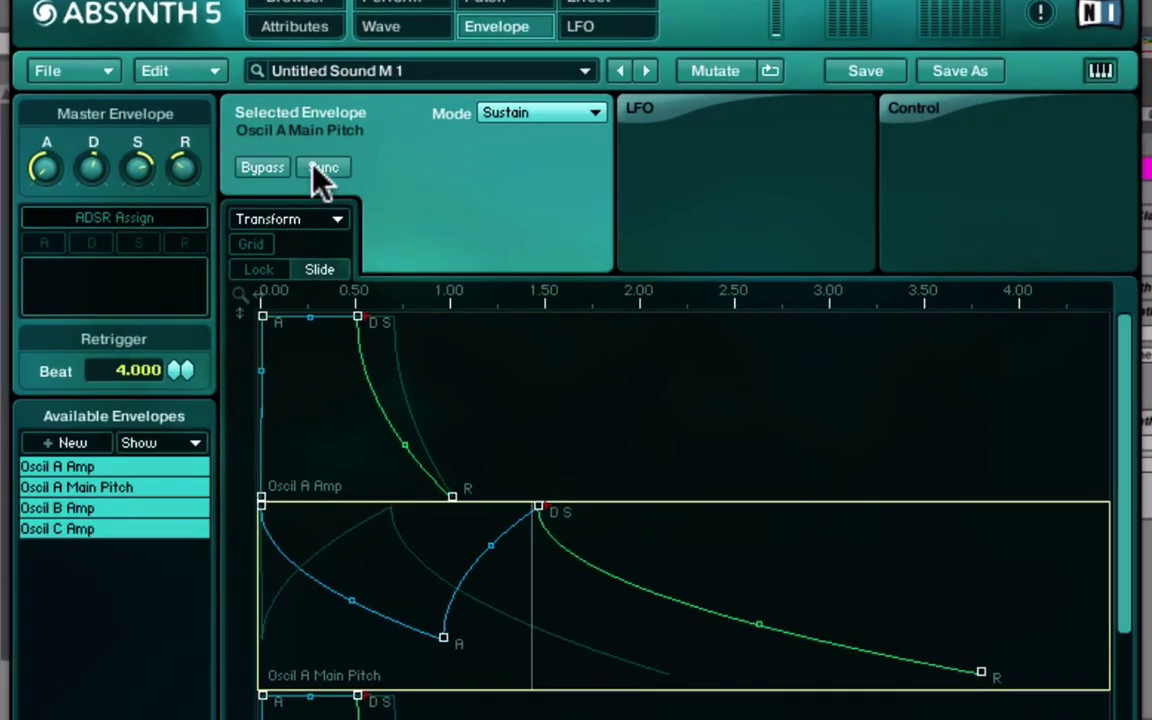
click(250, 244)
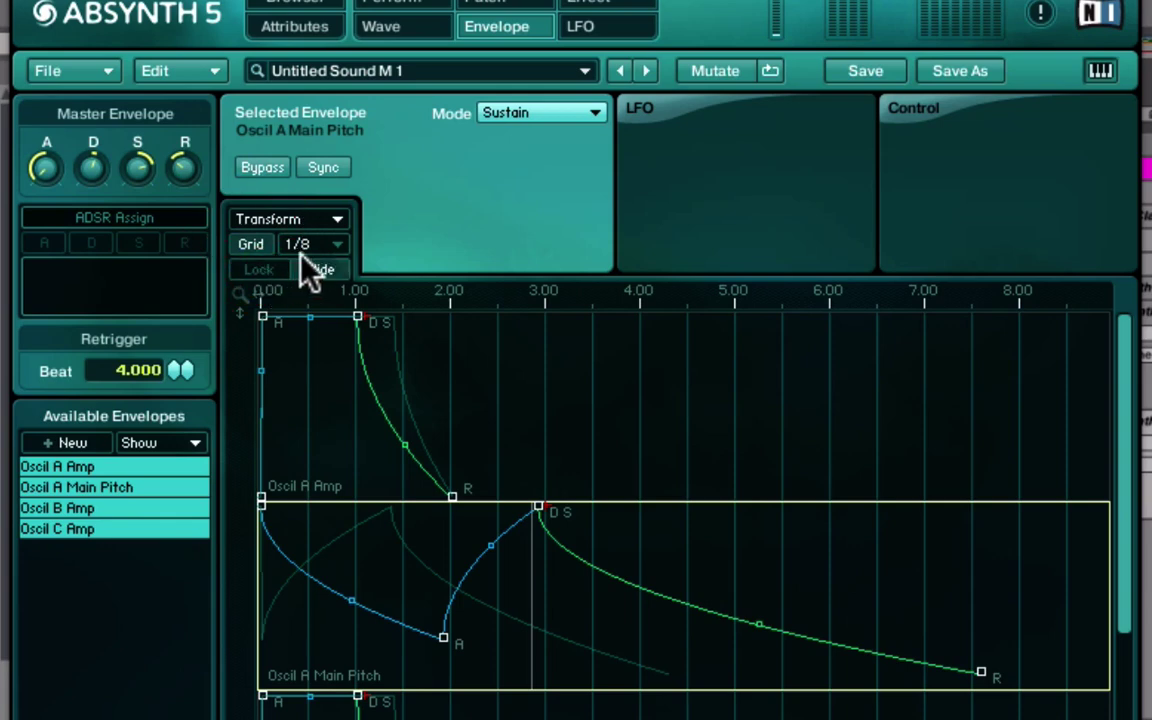
- Try Release mode on the Oscil A Main Pitch envelope and return it to Sustain
click(532, 112)
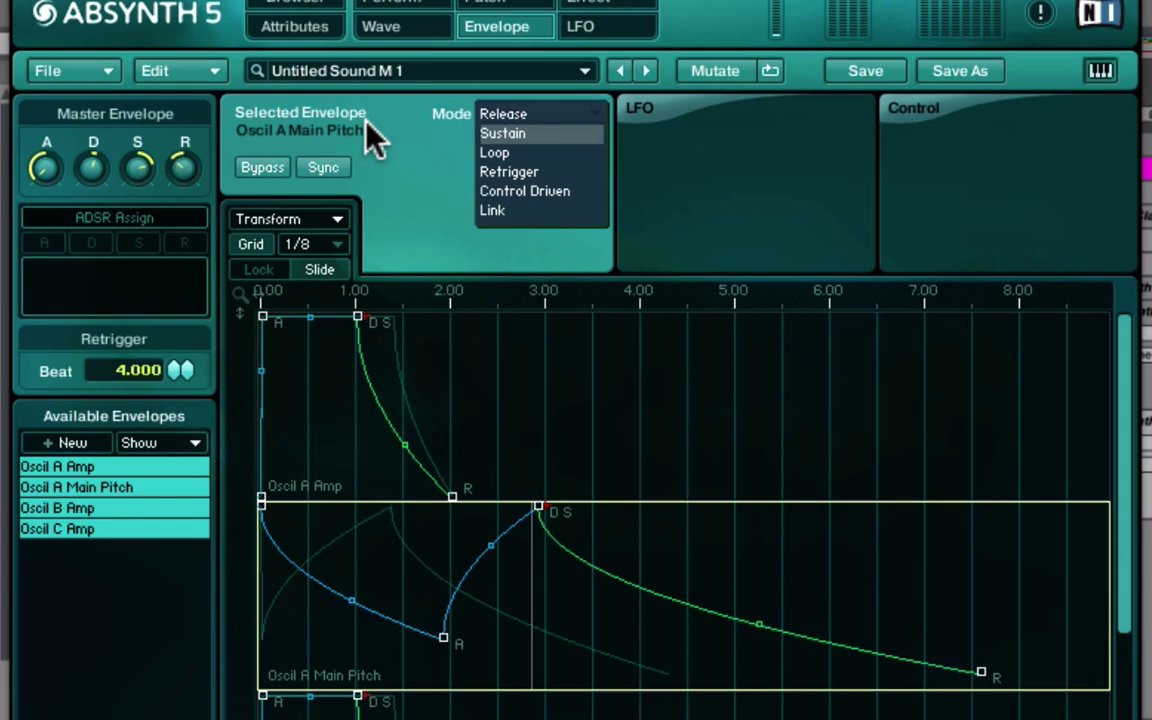
click(536, 133)
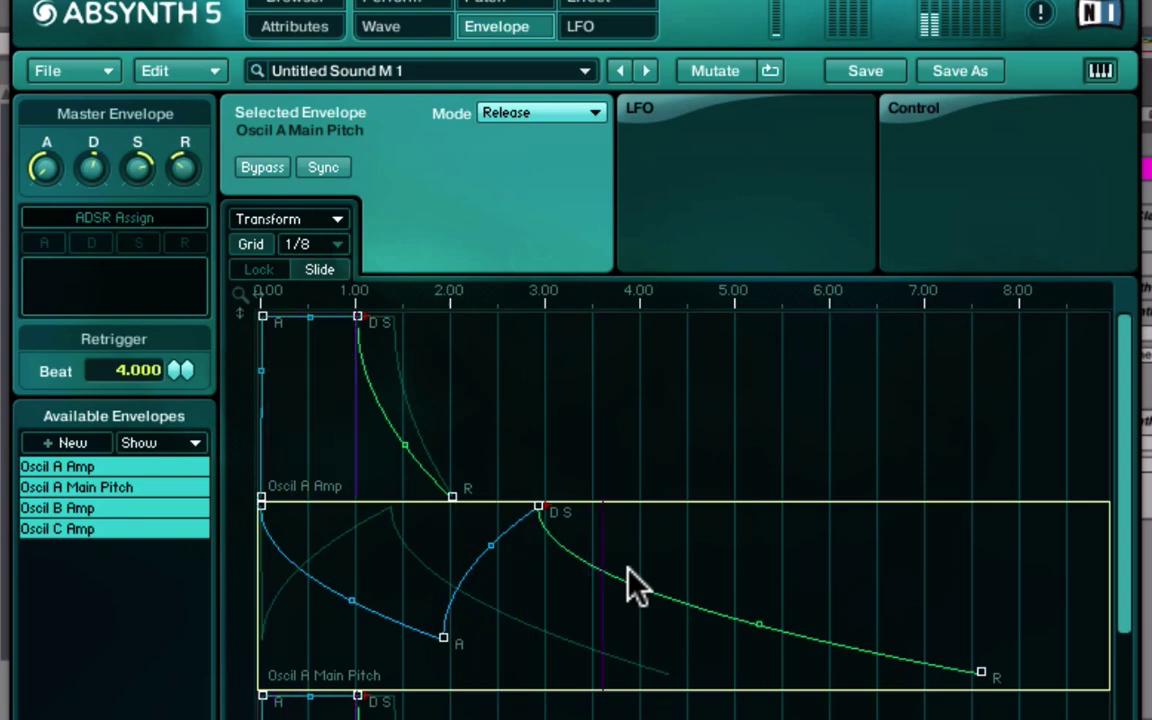
click(511, 113)
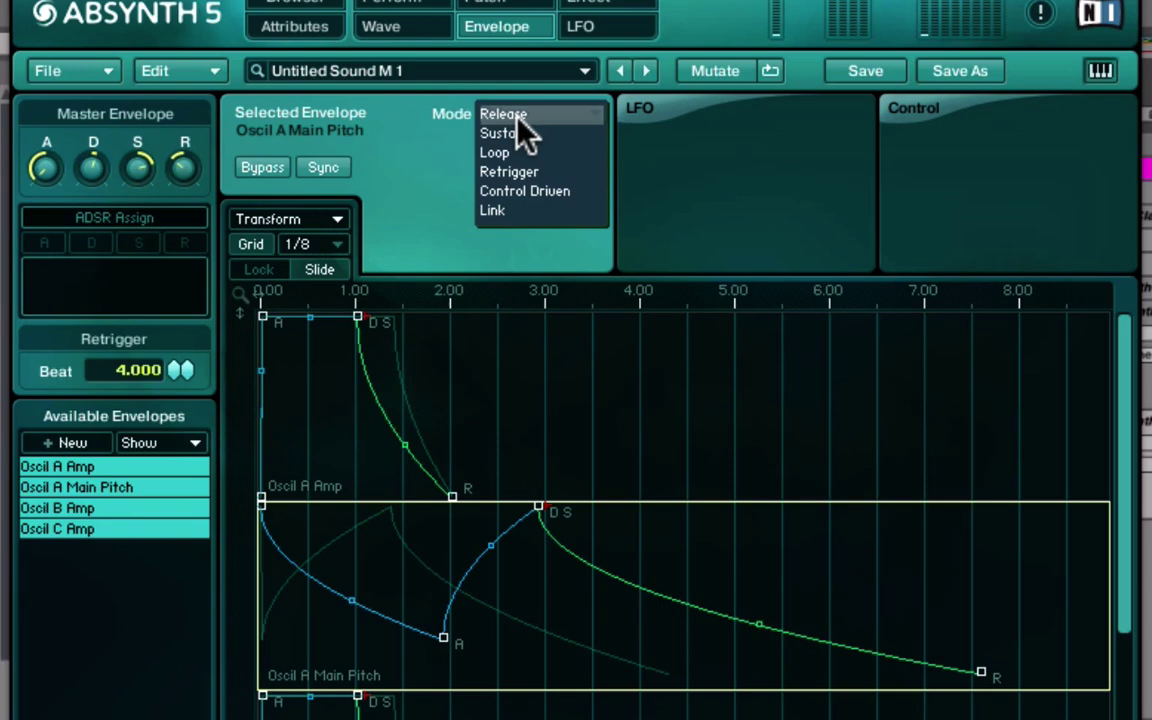
click(516, 133)
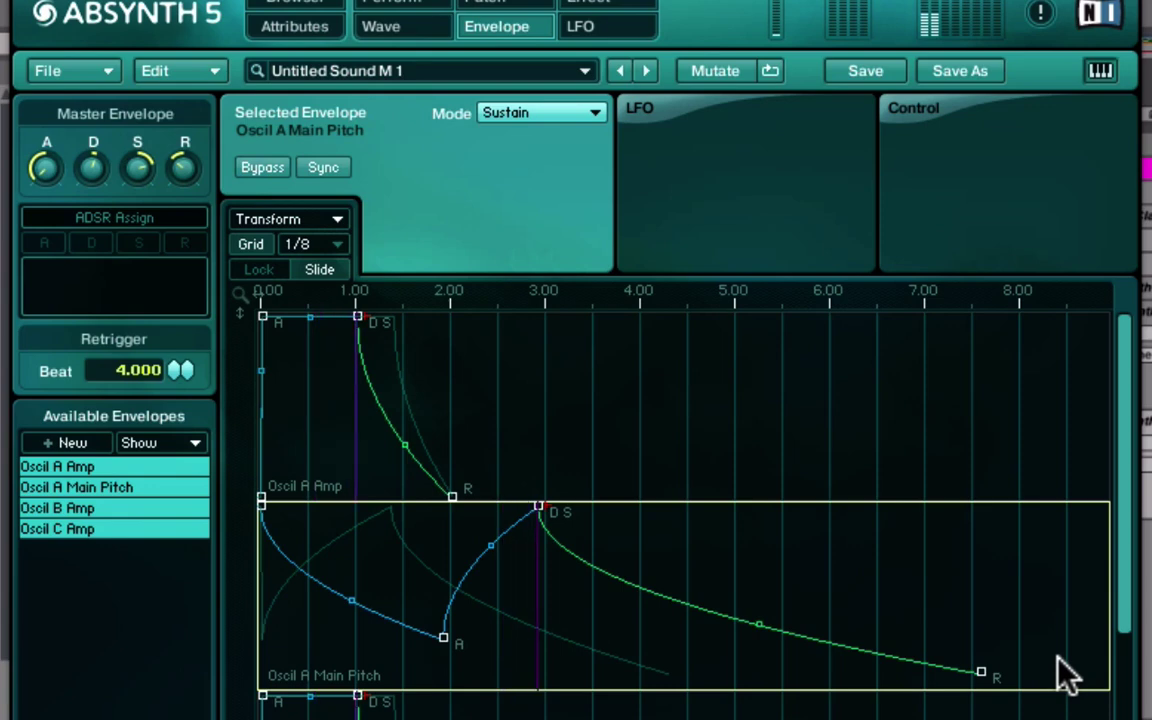
- Set the Oscil A Main Pitch envelope's mode to Loop and look at the other available modes
click(548, 116)
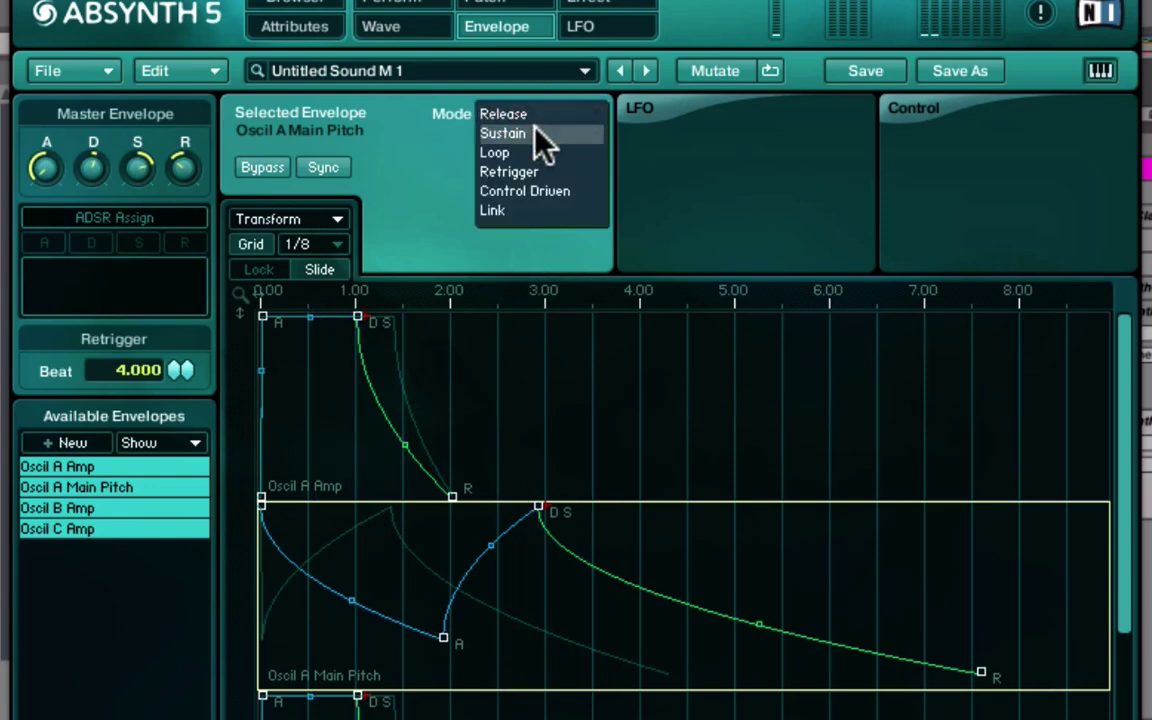
click(522, 154)
click(505, 112)
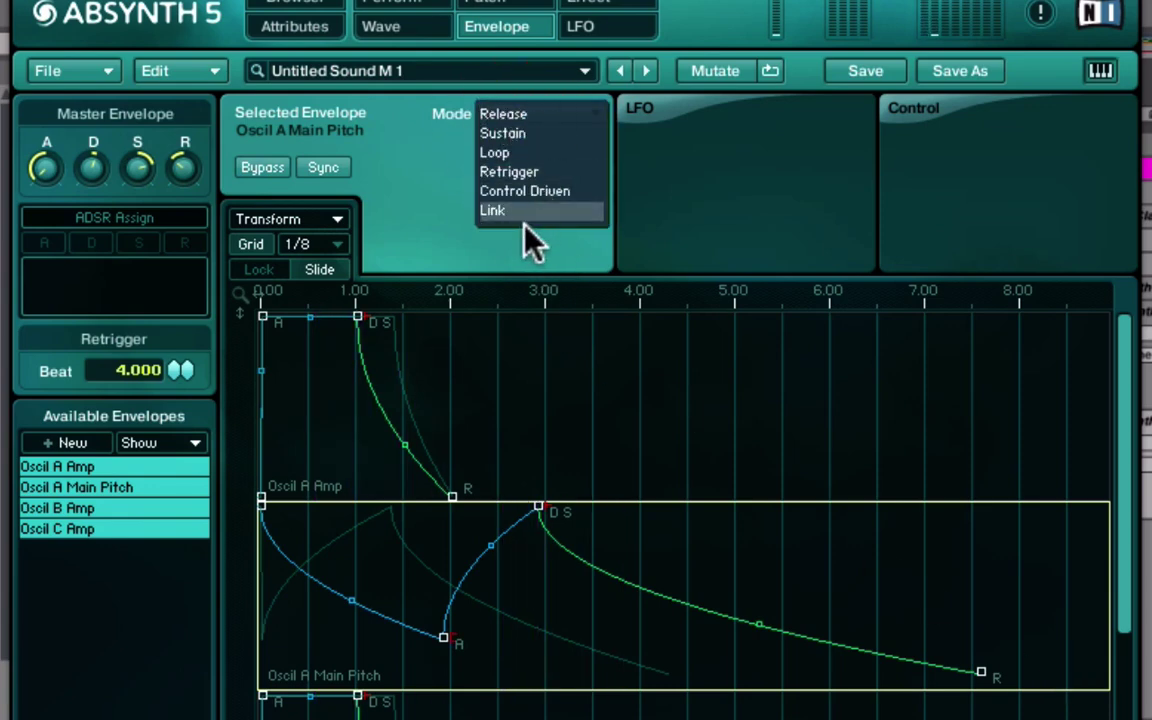
click(524, 239)
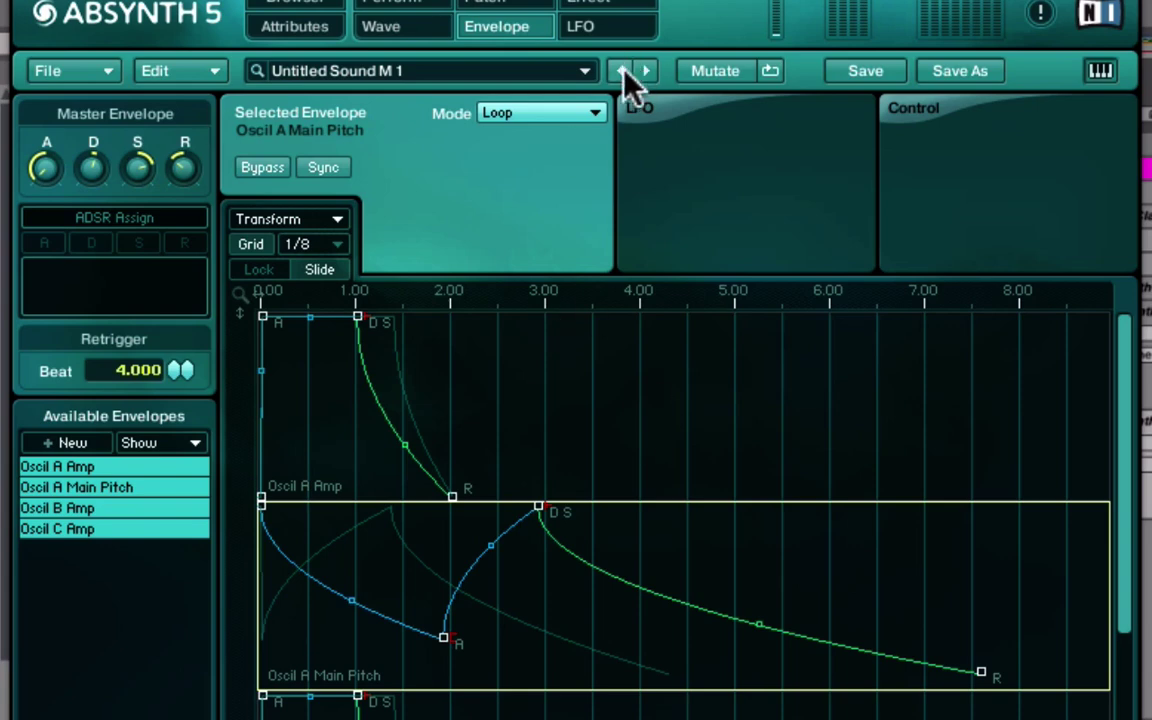
- Activate the Oscil A Main Pitch envelope's LFO with the Square_fractal simple wave and a phase of 1.000
click(649, 104)
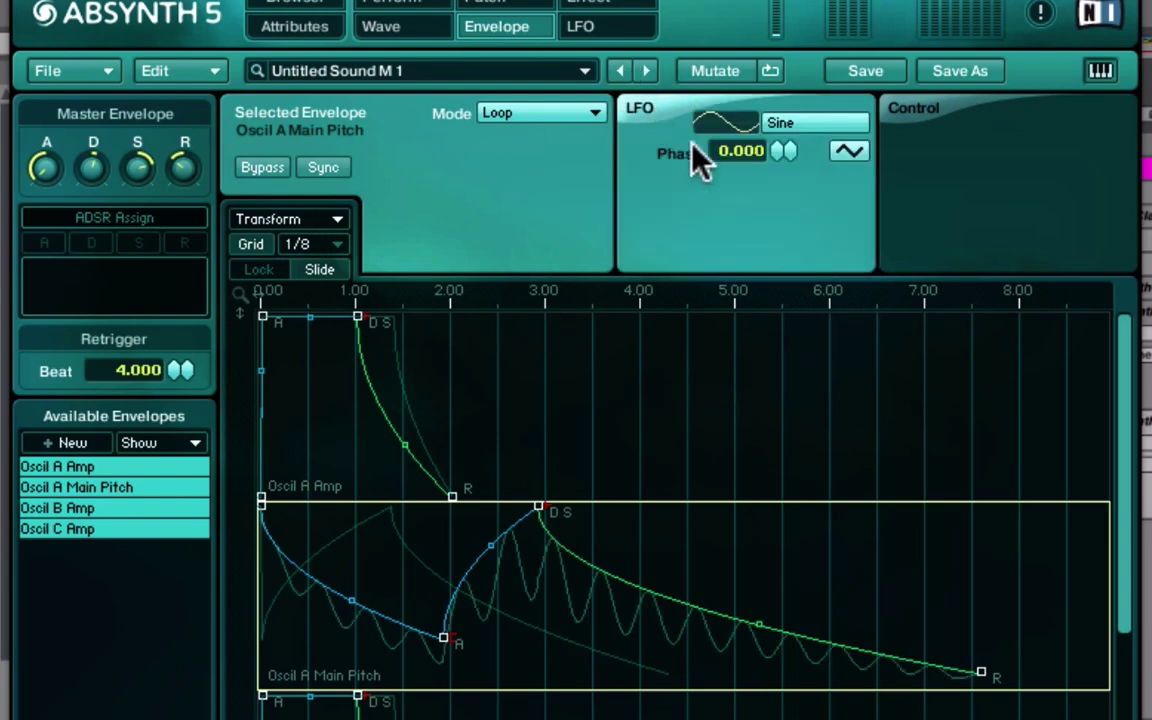
click(786, 126)
click(668, 462)
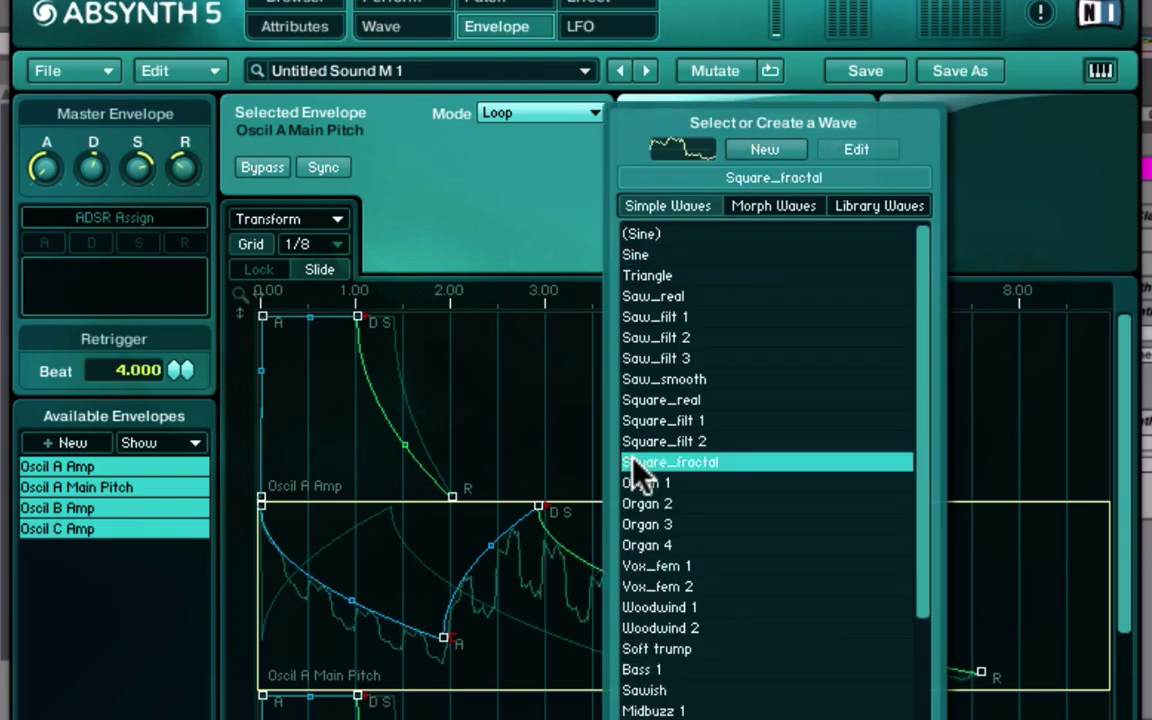
click(540, 235)
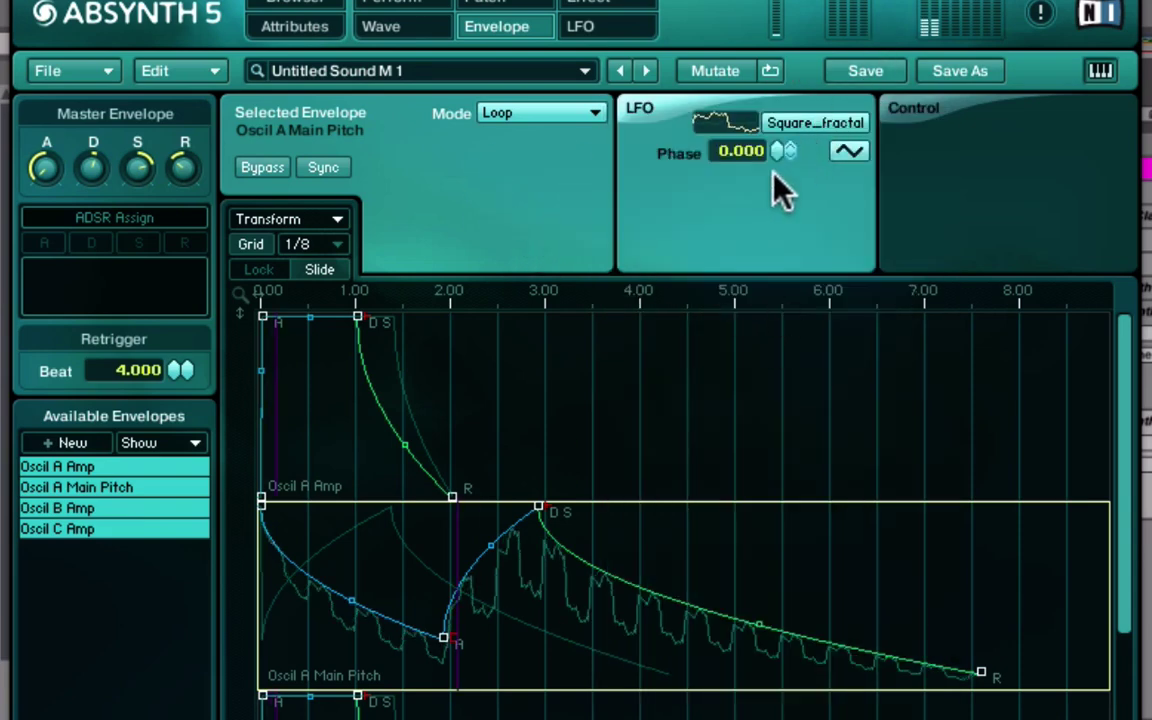
drag(784, 151, 800, 2)
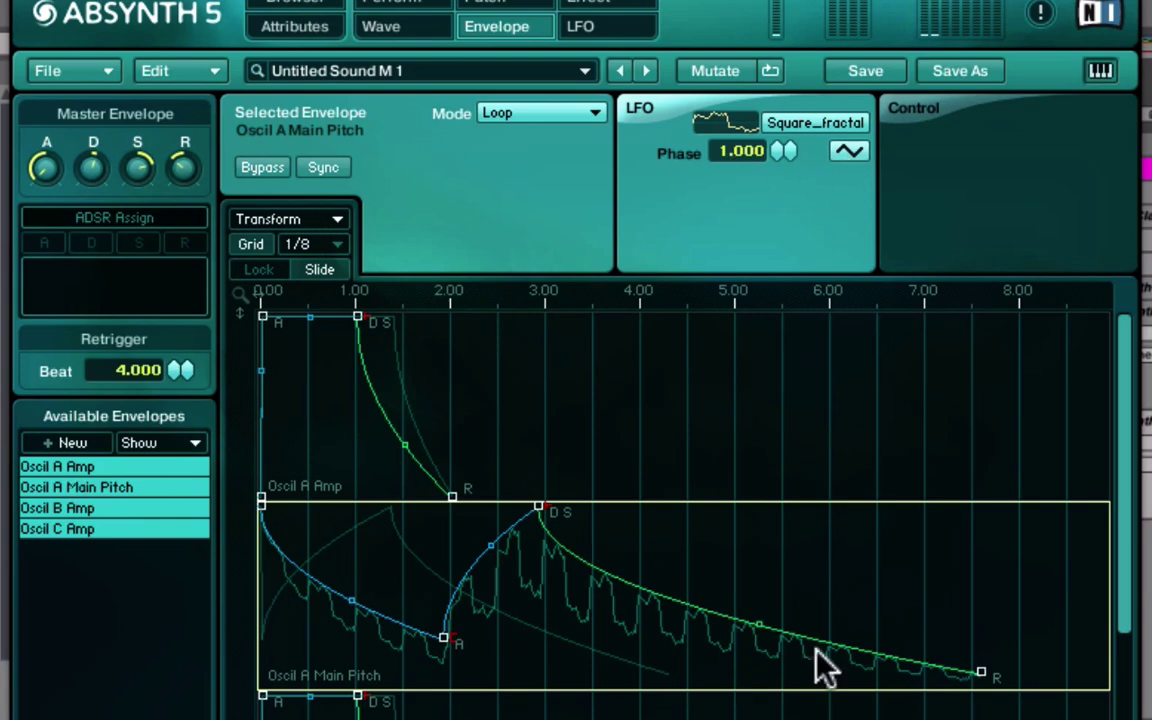
scroll(753, 489, down, 3)
scroll(753, 489, up, 3)
scroll(745, 476, down, 3)
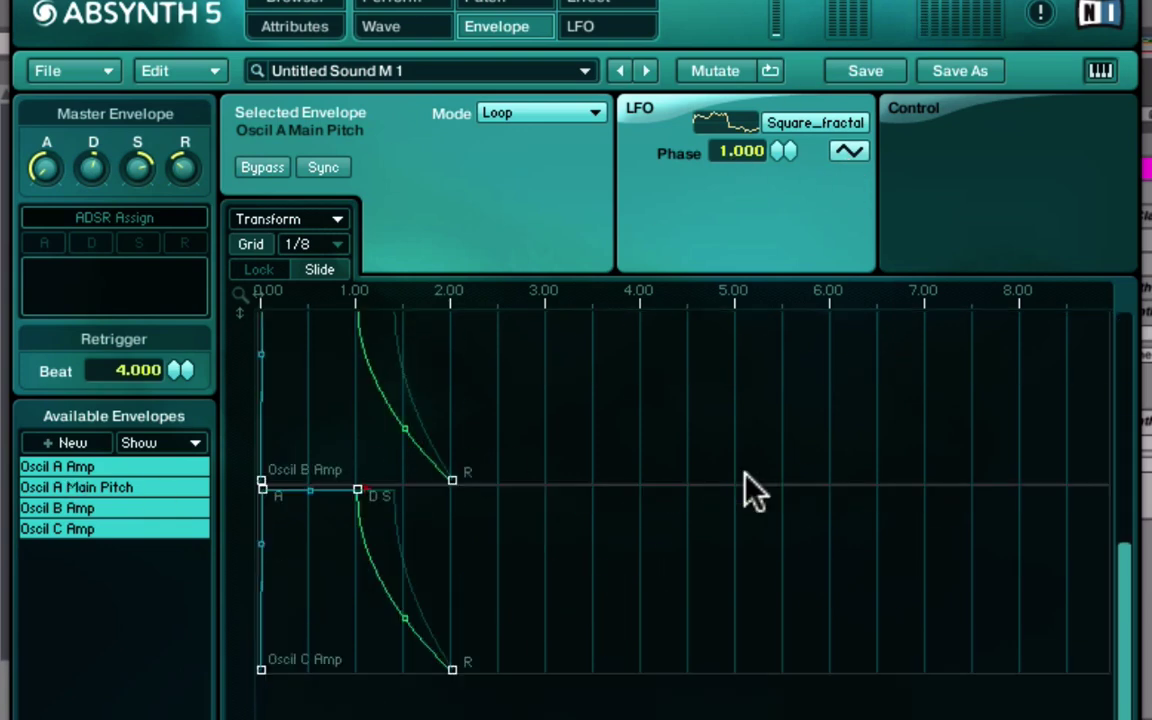
scroll(745, 476, up, 3)
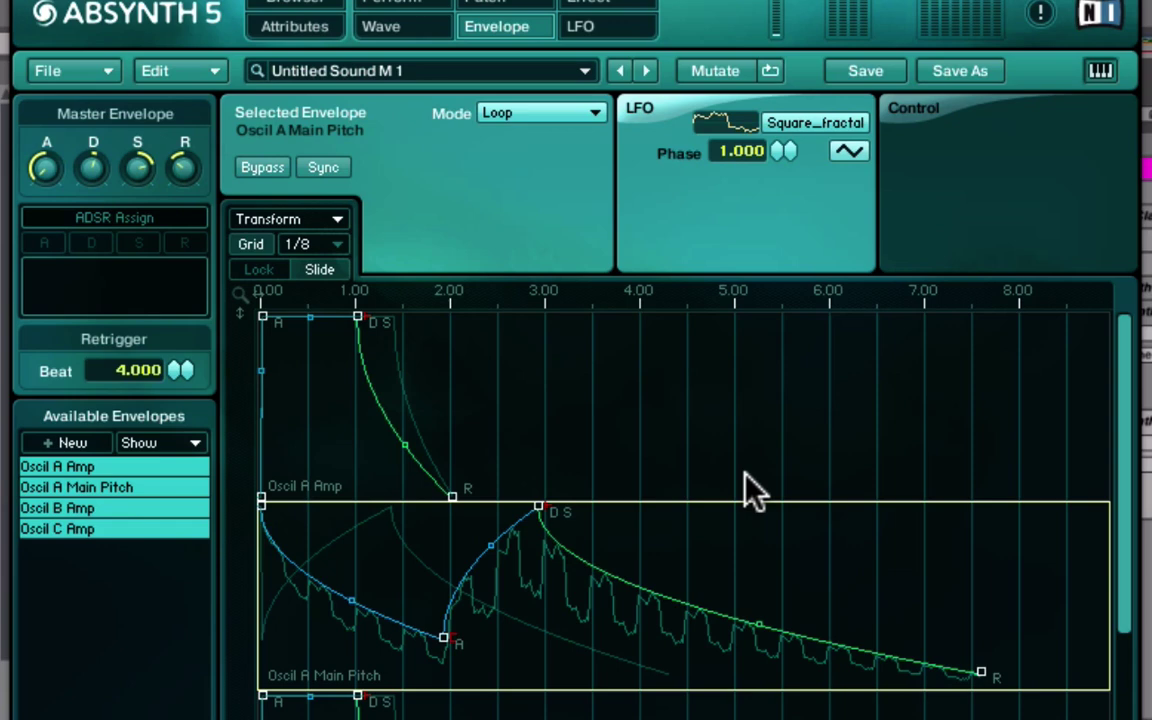
scroll(694, 571, down, 2)
scroll(705, 588, up, 2)
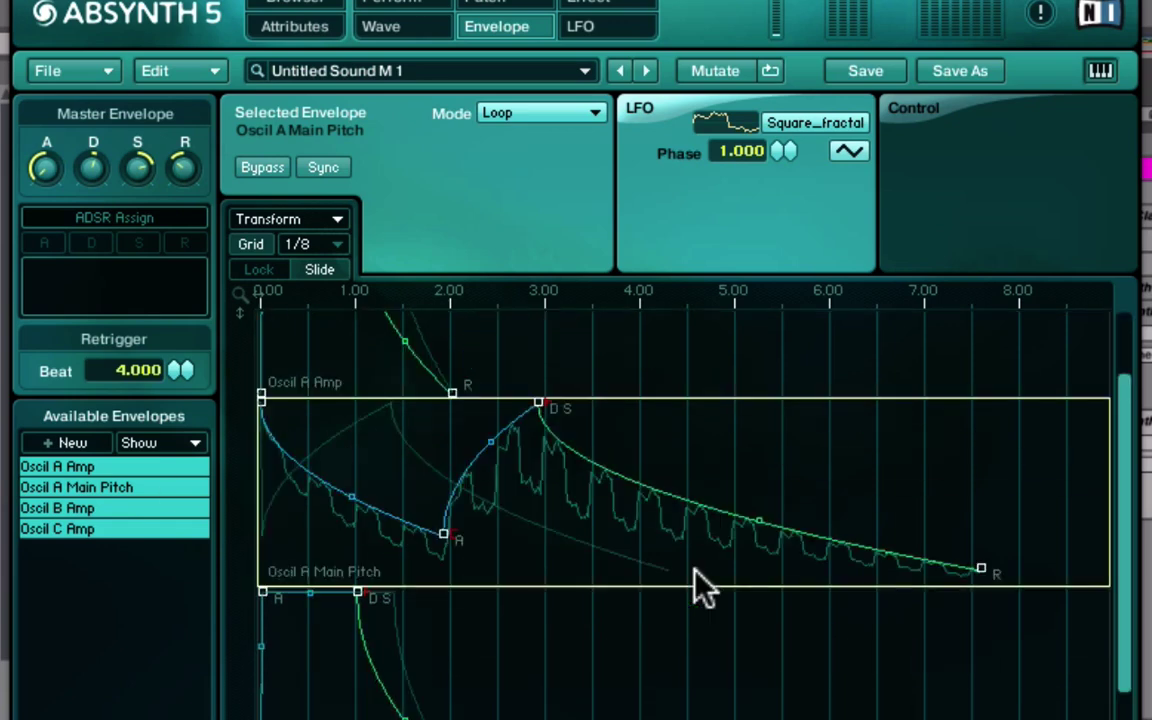